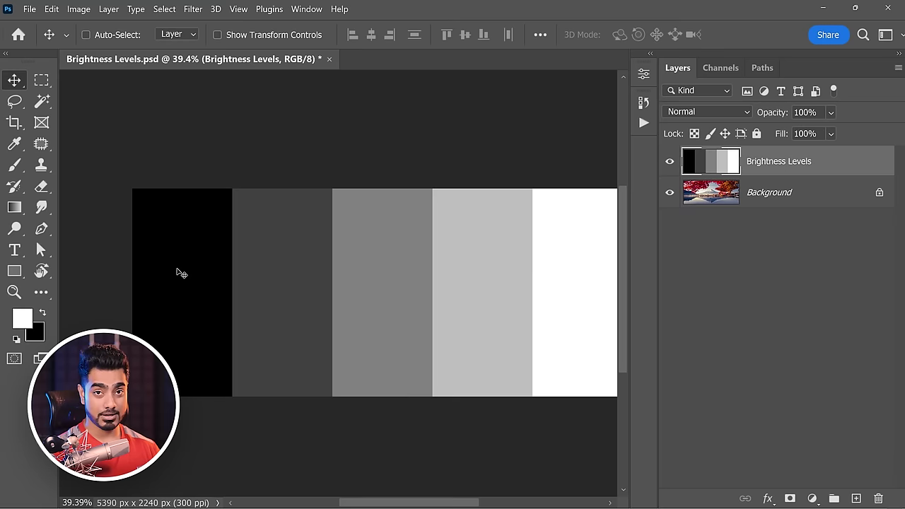
# - Set the blend mode of the Brightness Levels layer to Multiply
pyautogui.hotkey('ctrl', '+')
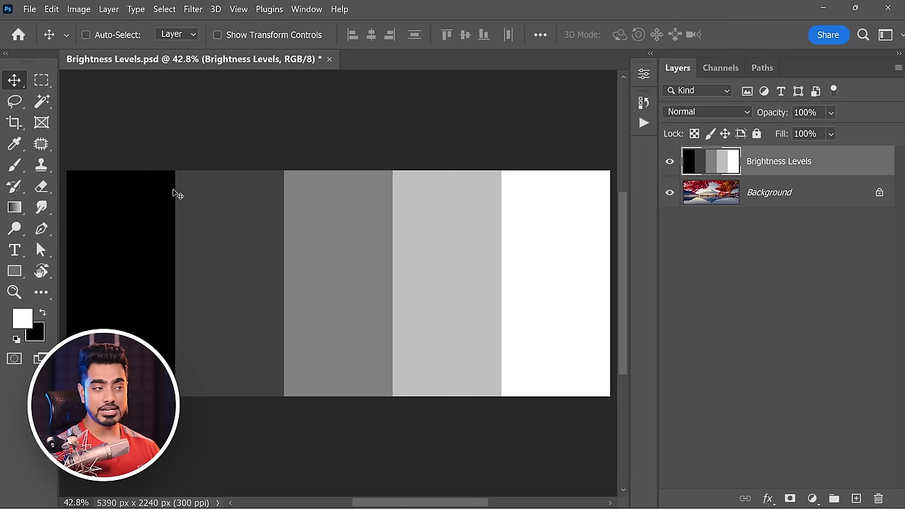
pyautogui.click(705, 113)
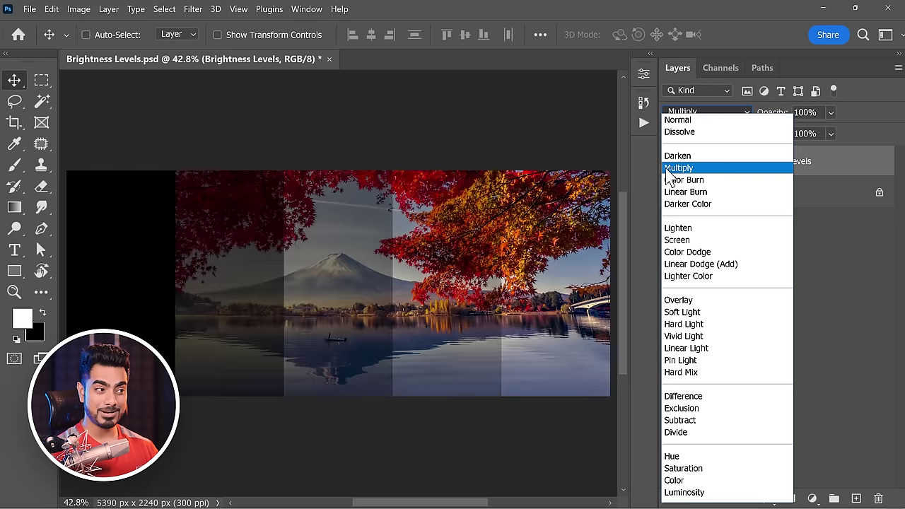
pyautogui.click(679, 167)
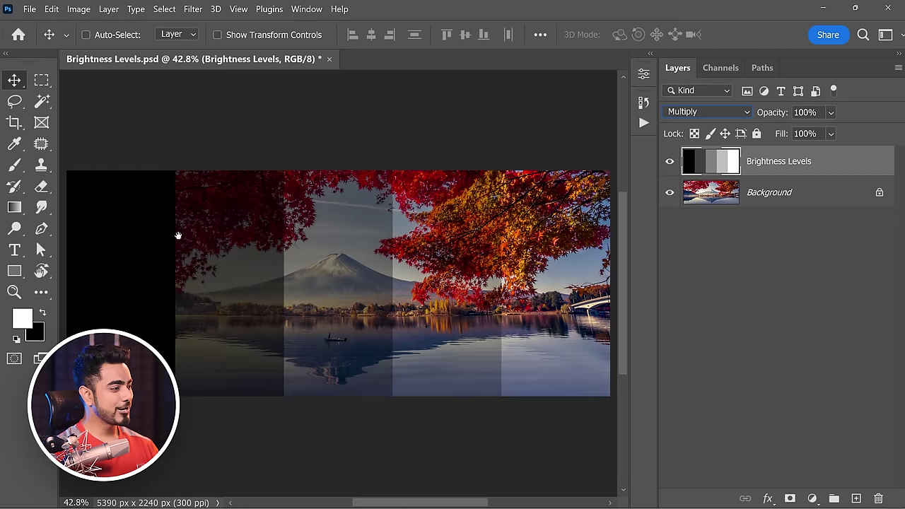
# - Examine how each brightness strip darkens the photo, hiding and reshowing the Brightness Levels layer to compare the white strip
pyautogui.scroll(5, 179, 235)
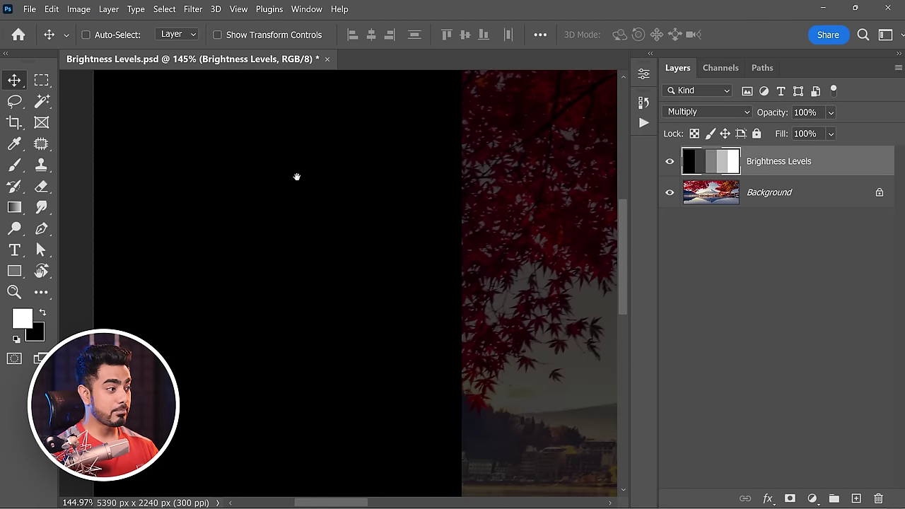
pyautogui.scroll(-5, 315, 214)
pyautogui.hscroll(5, 328, 220)
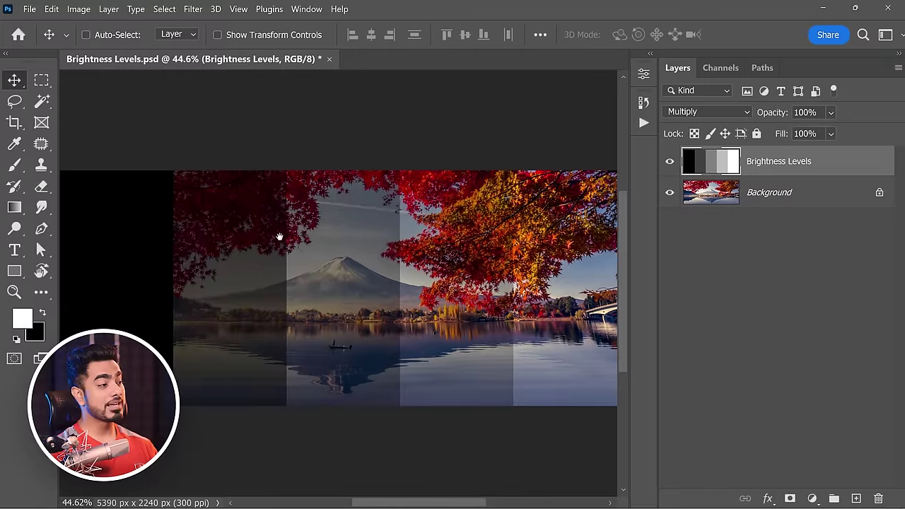
pyautogui.scroll(4, 436, 253)
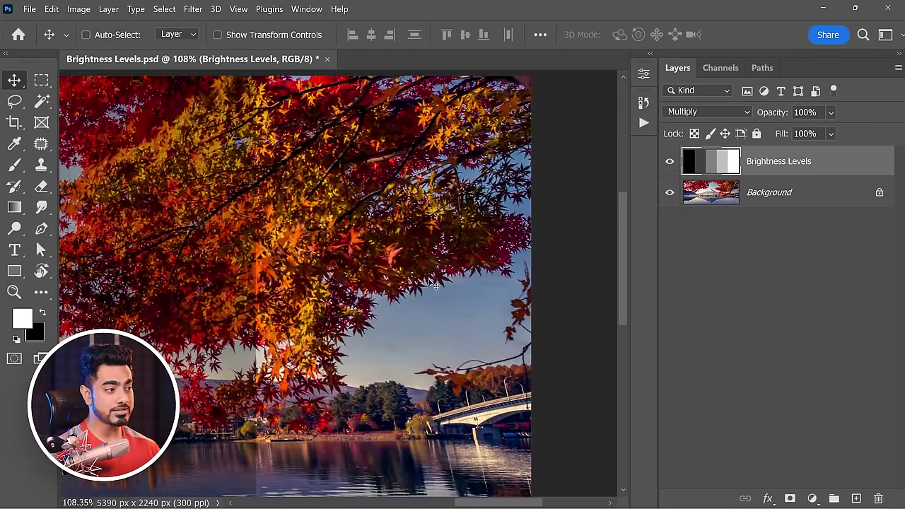
pyautogui.click(669, 164)
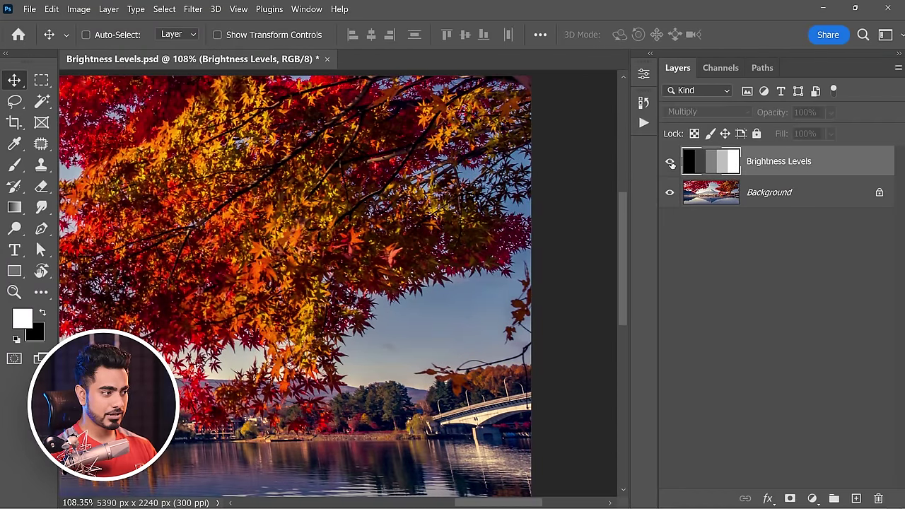
pyautogui.click(670, 163)
pyautogui.scroll(4, 413, 115)
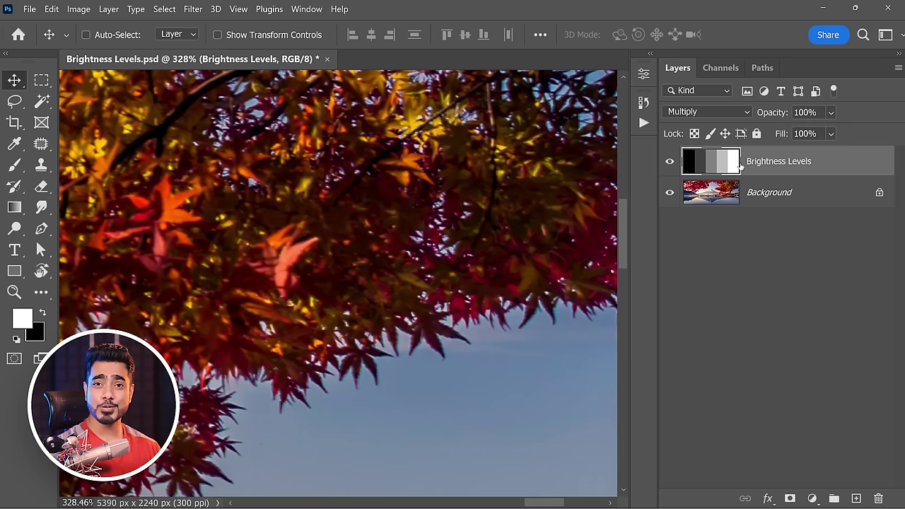
pyautogui.scroll(-6, 424, 226)
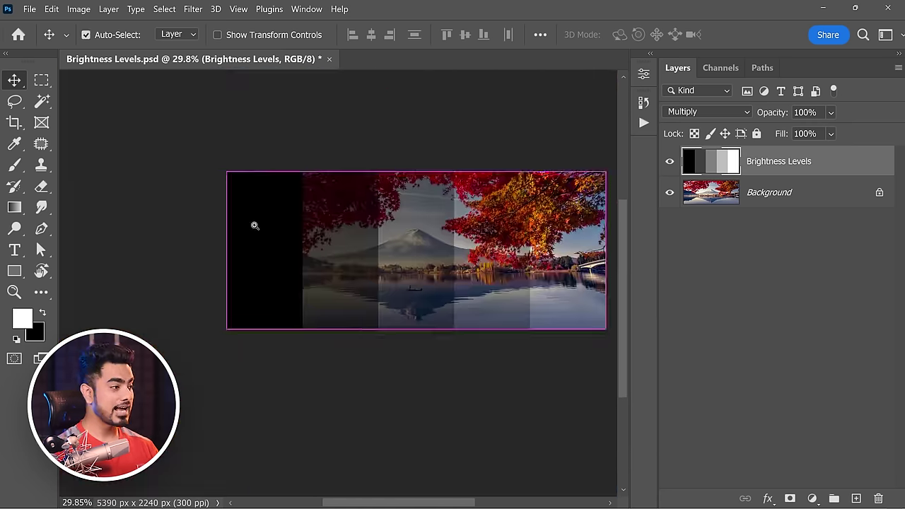
pyautogui.scroll(6, 276, 202)
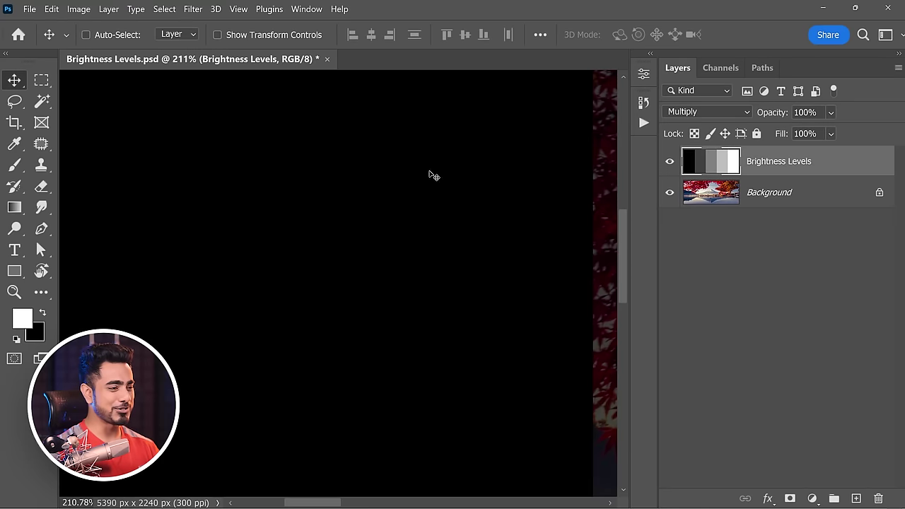
pyautogui.scroll(-5, 481, 233)
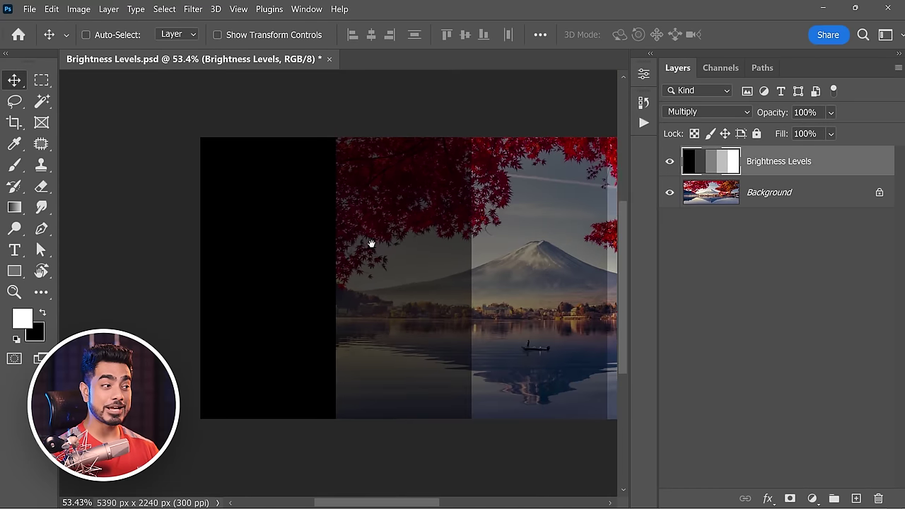
pyautogui.moveTo(495, 242); pyautogui.dragTo(323, 261)
pyautogui.moveTo(403, 245); pyautogui.dragTo(328, 233)
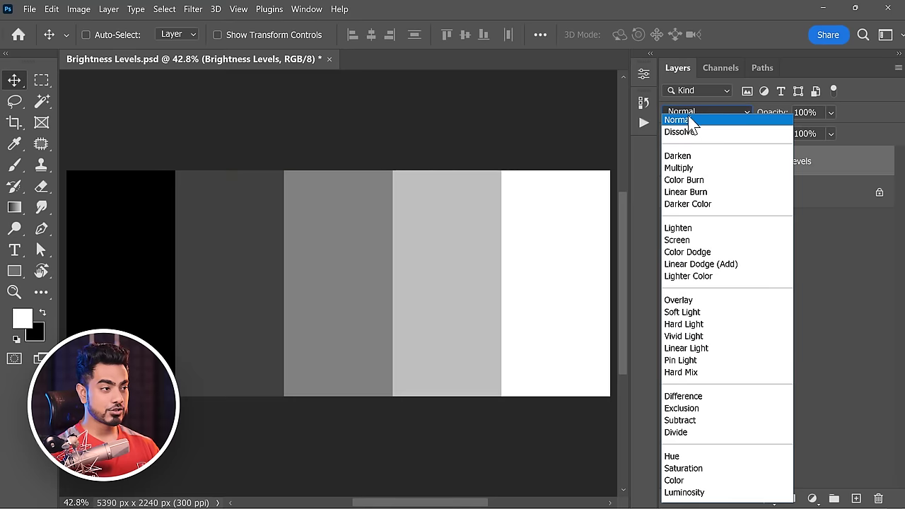
# - Switch the Brightness Levels layer to Normal and back to Multiply to compare its strips with the blended result
pyautogui.click(690, 121)
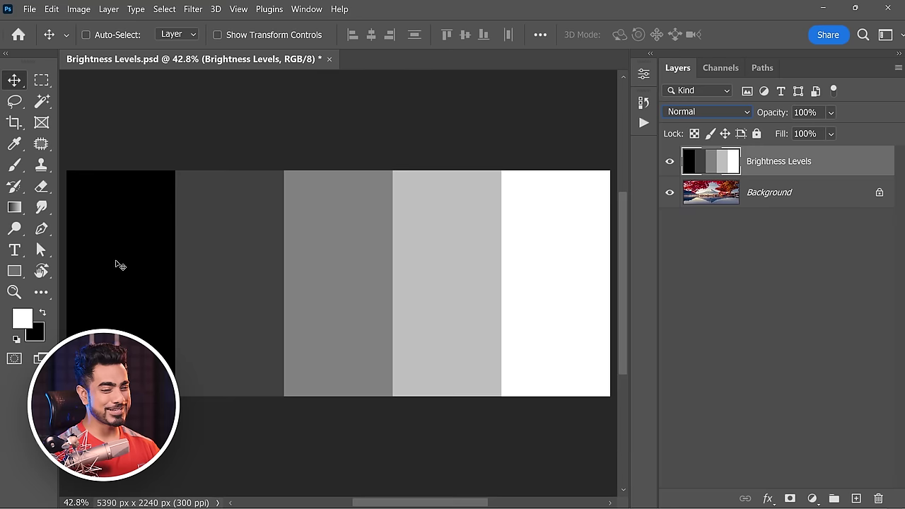
pyautogui.click(687, 113)
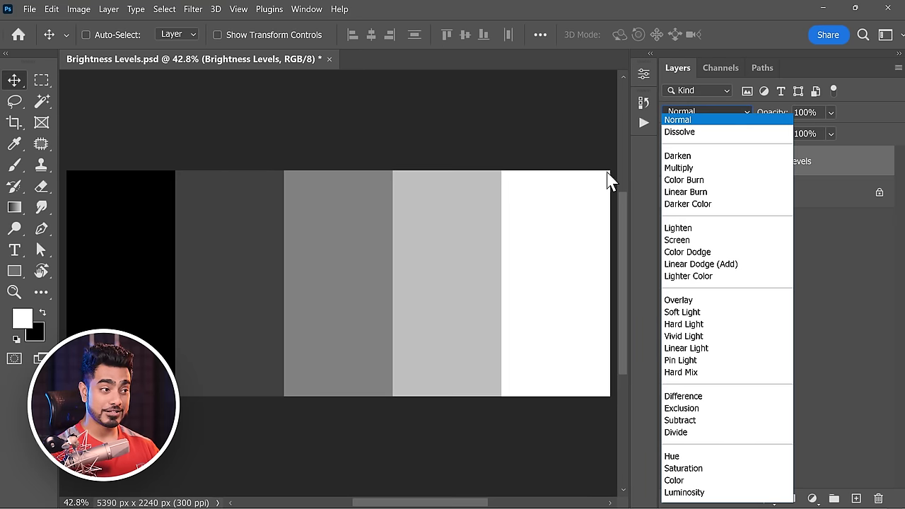
pyautogui.click(679, 168)
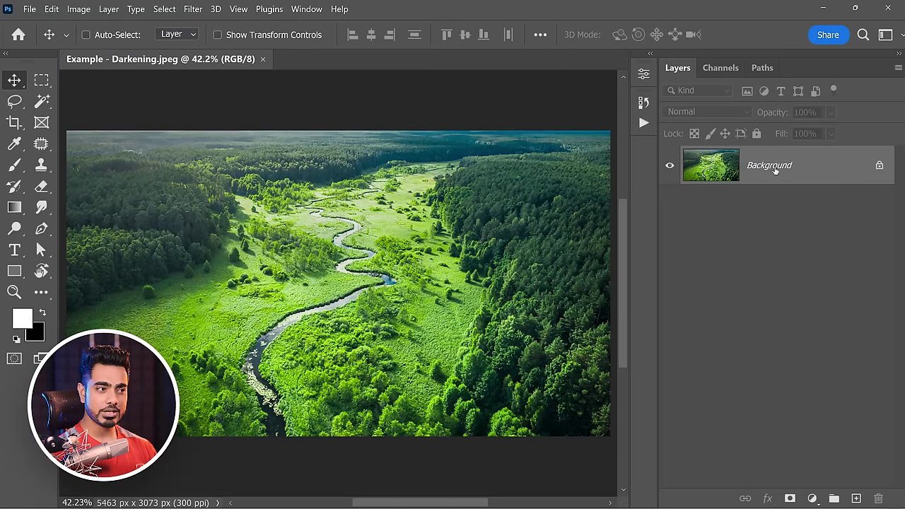
# - Duplicate the Background layer of Example - Darkening.jpeg and set the copy's blend mode to Multiply
pyautogui.press('ctrl')
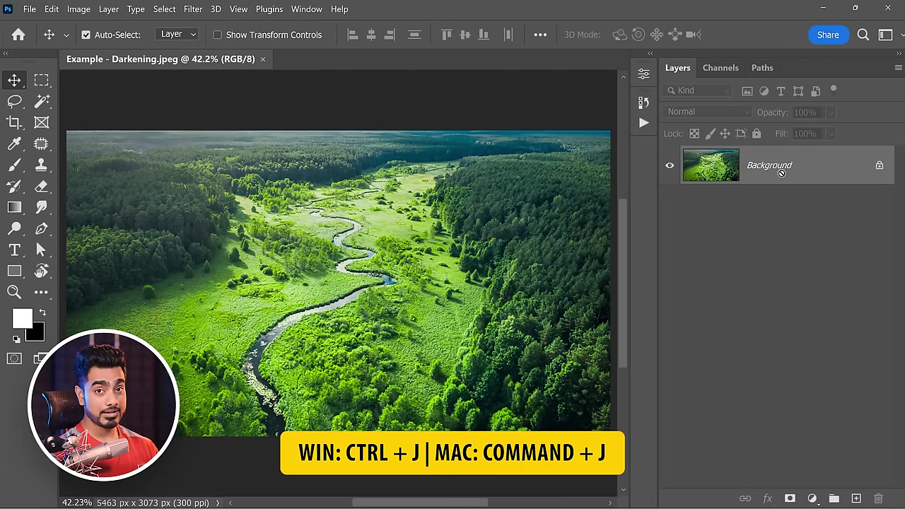
pyautogui.hotkey('ctrl', 'j')
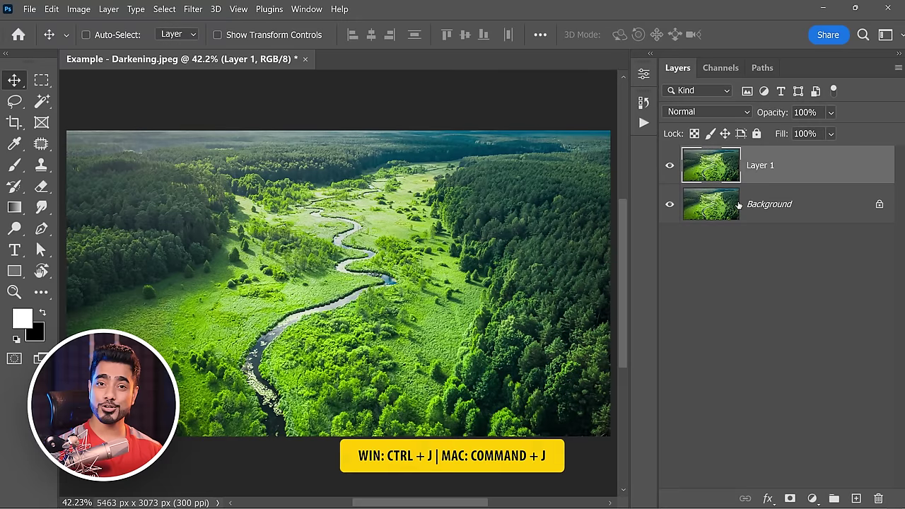
pyautogui.click(691, 113)
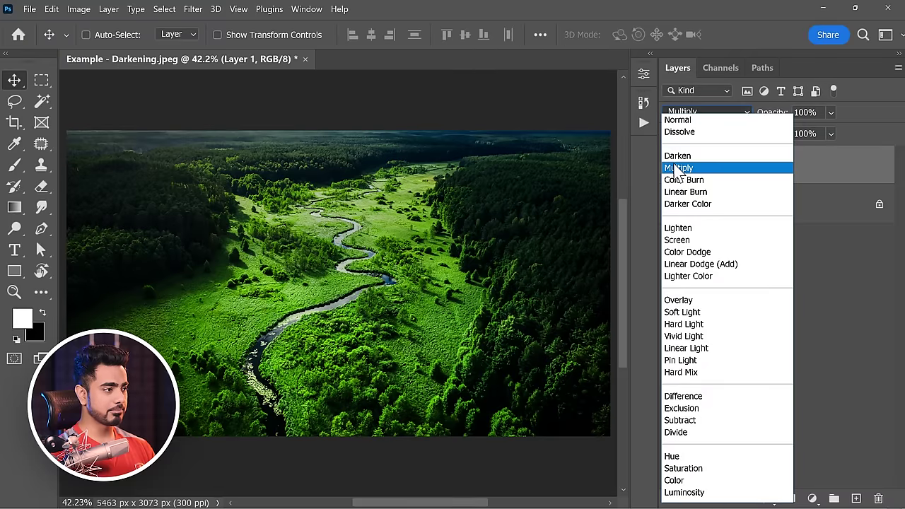
pyautogui.click(678, 168)
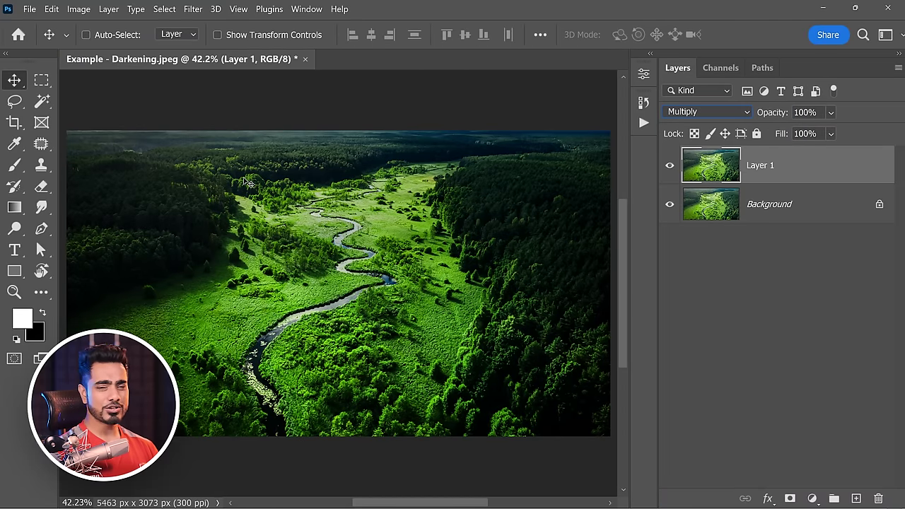
# - Split Layer 1's Current Layer shadow slider under Blend If to 0 / 255, apply it, and compare with the layer hidden
pyautogui.doubleClick(823, 188)
pyautogui.moveTo(567, 110); pyautogui.dragTo(283, 111)
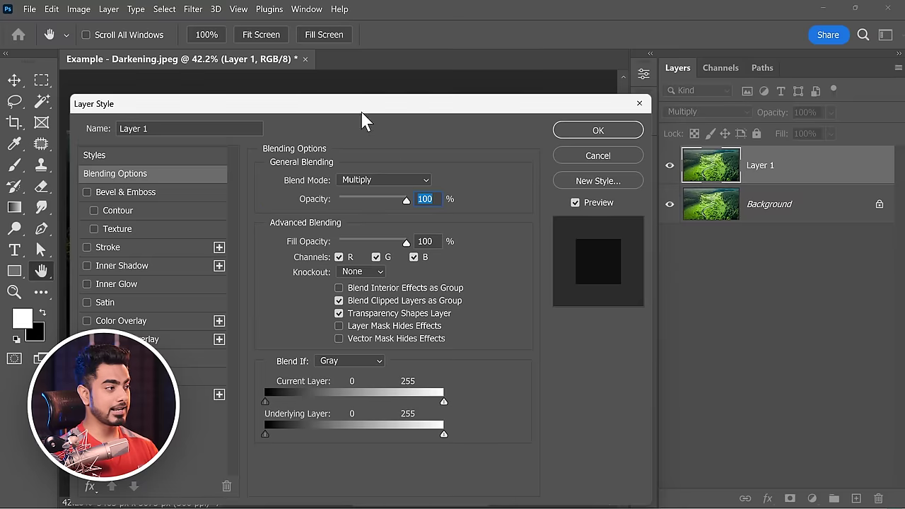
pyautogui.moveTo(363, 110); pyautogui.dragTo(689, 73)
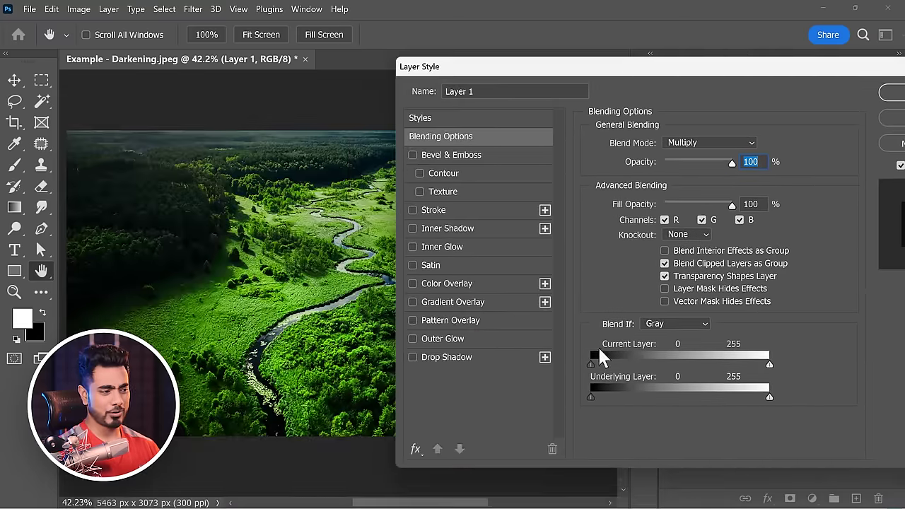
pyautogui.moveTo(591, 365)
pyautogui.mouseDown()
pyautogui.moveTo(638, 365)
pyautogui.moveTo(577, 367)
pyautogui.mouseUp()
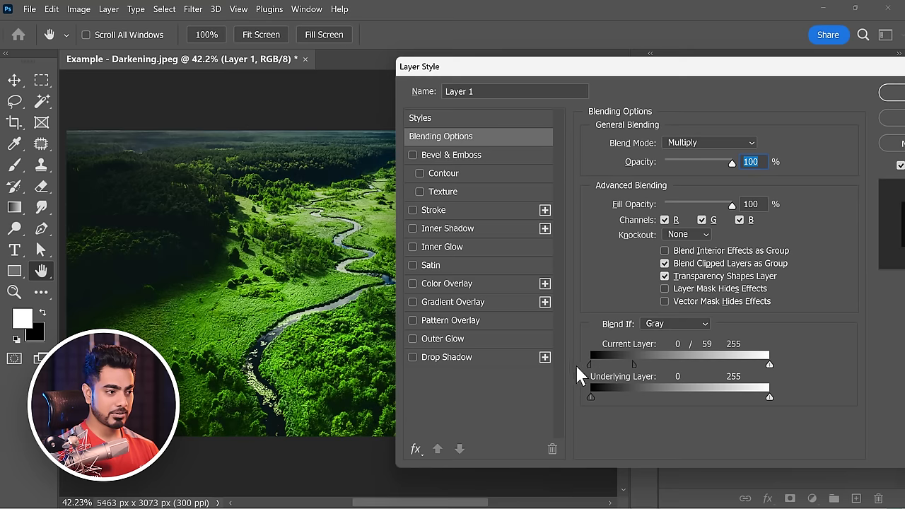
pyautogui.moveTo(638, 367); pyautogui.dragTo(796, 353)
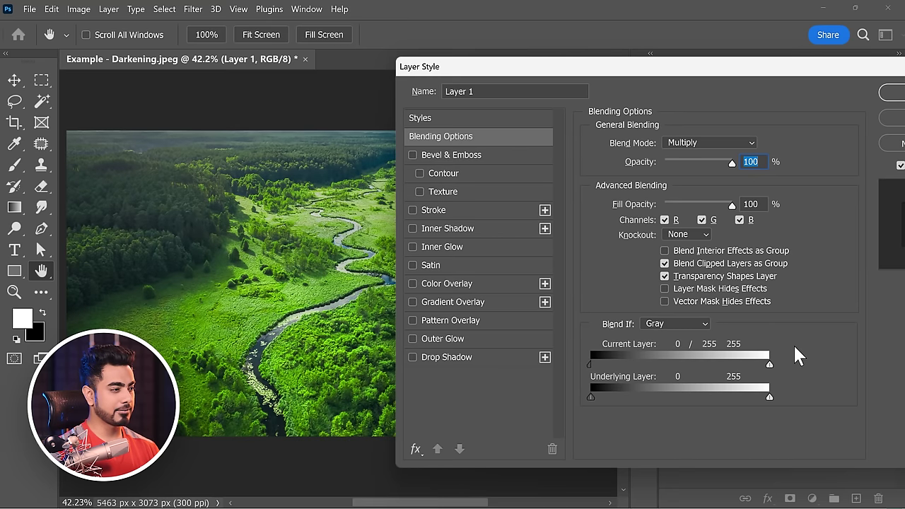
pyautogui.moveTo(798, 73); pyautogui.dragTo(615, 73)
pyautogui.click(738, 103)
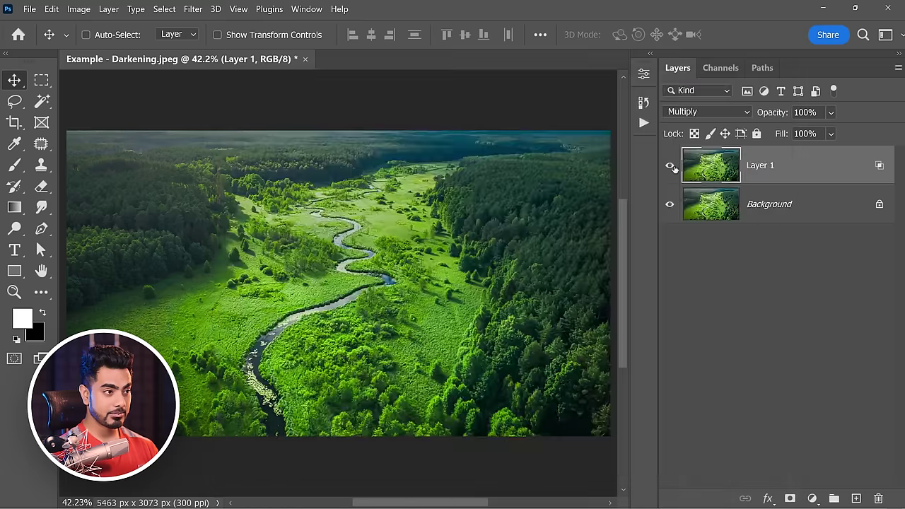
pyautogui.click(668, 168)
pyautogui.click(668, 168)
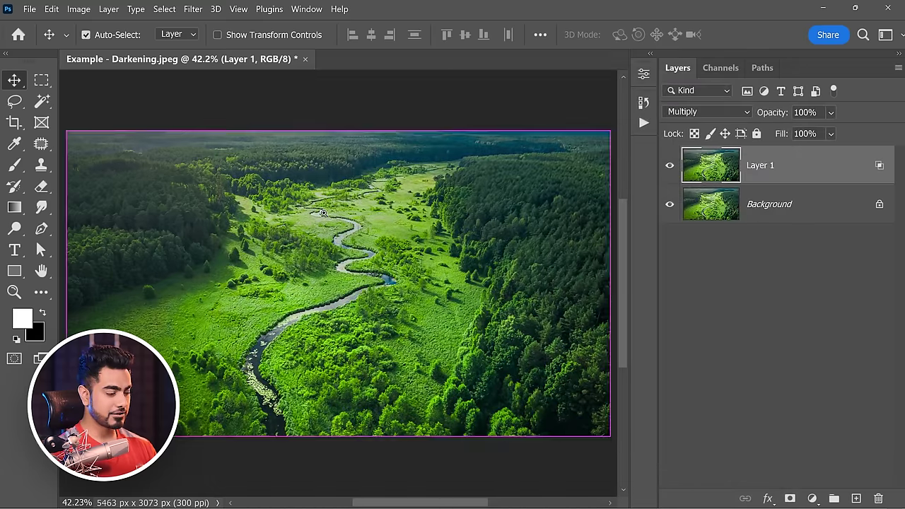
pyautogui.scroll(5, 367, 203)
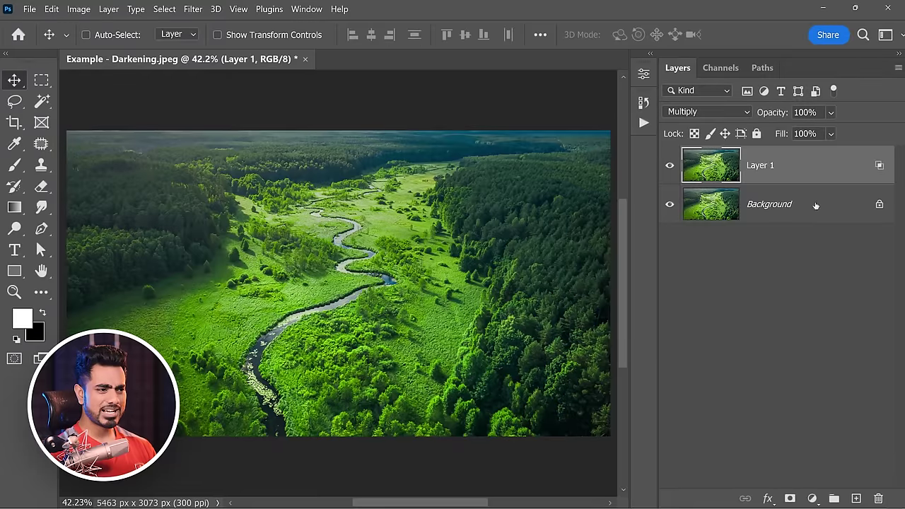
# - Reset Layer 1's Current Layer shadow slider under Blend If to 0 and apply the layer style
pyautogui.doubleClick(813, 167)
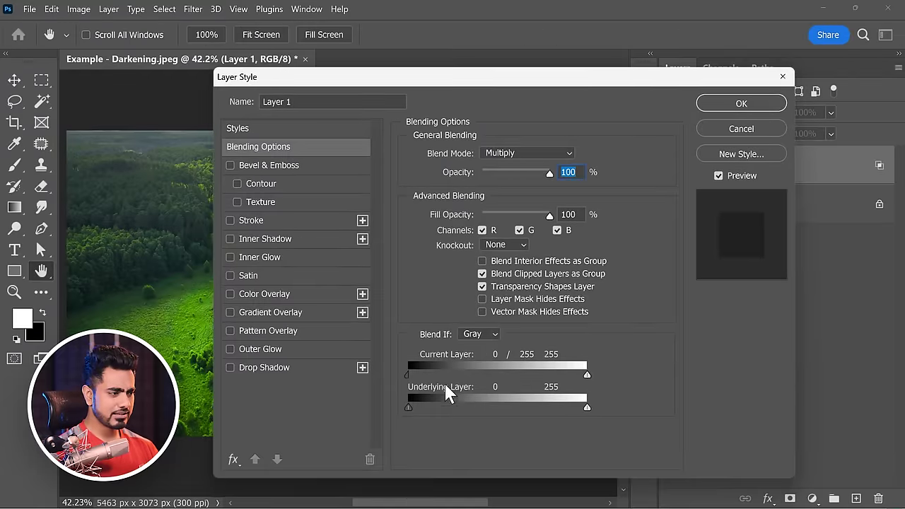
pyautogui.moveTo(587, 374); pyautogui.dragTo(367, 377)
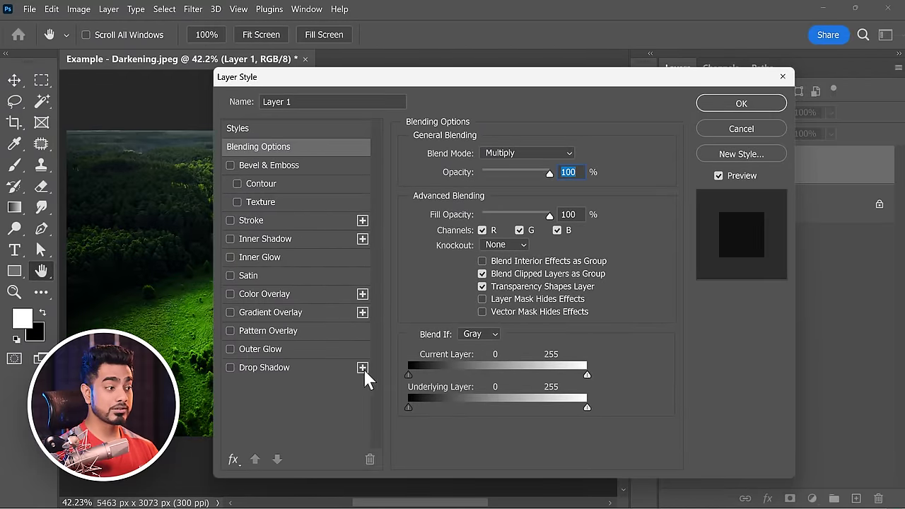
pyautogui.click(739, 108)
# - Unlock the Background layer and free-transform it to about 123% width and 115% height
pyautogui.click(772, 216)
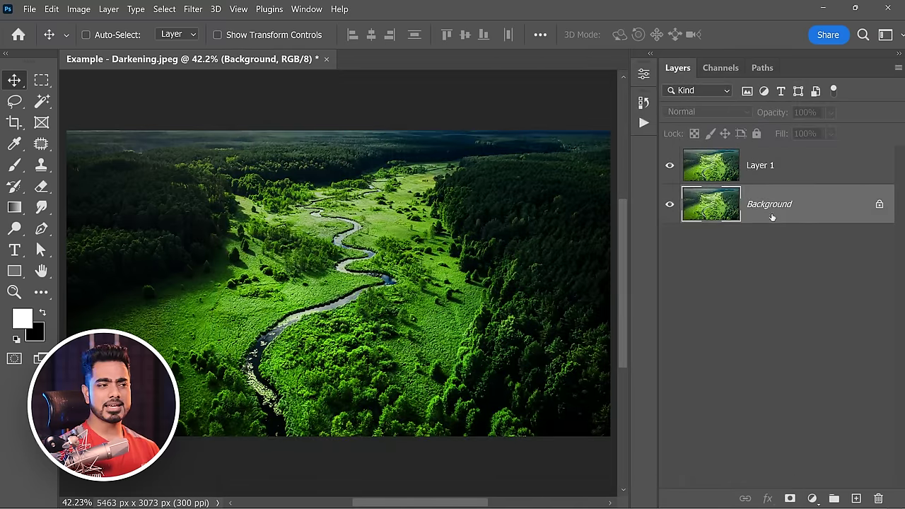
pyautogui.click(878, 205)
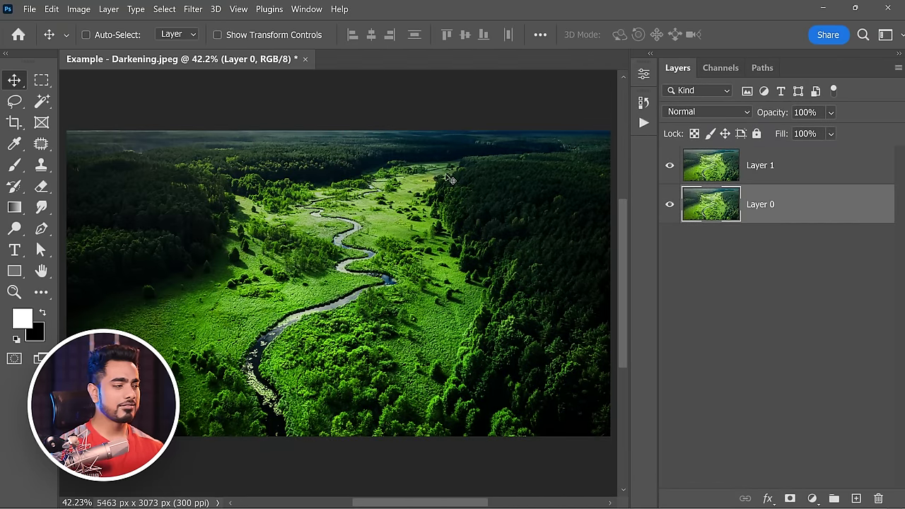
pyautogui.scroll(-2, 450, 179)
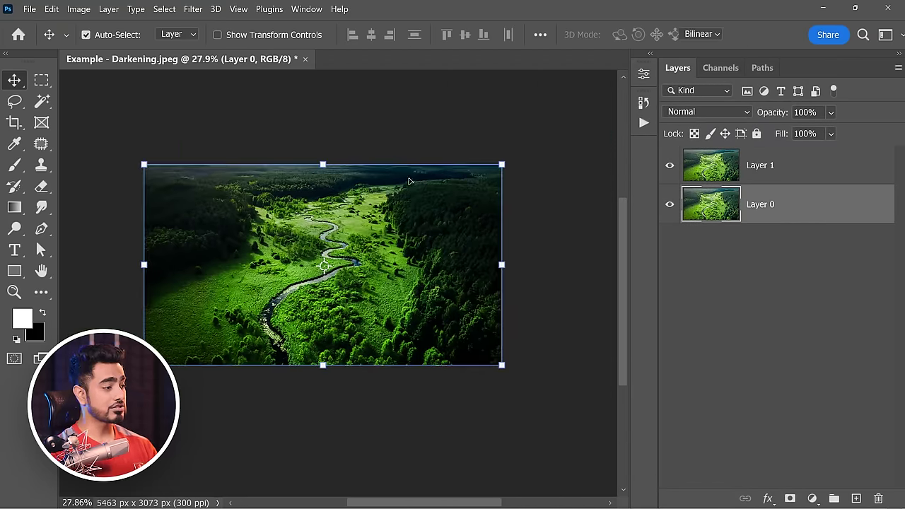
pyautogui.hotkey('ctrl', 't')
pyautogui.moveTo(502, 164); pyautogui.dragTo(554, 133)
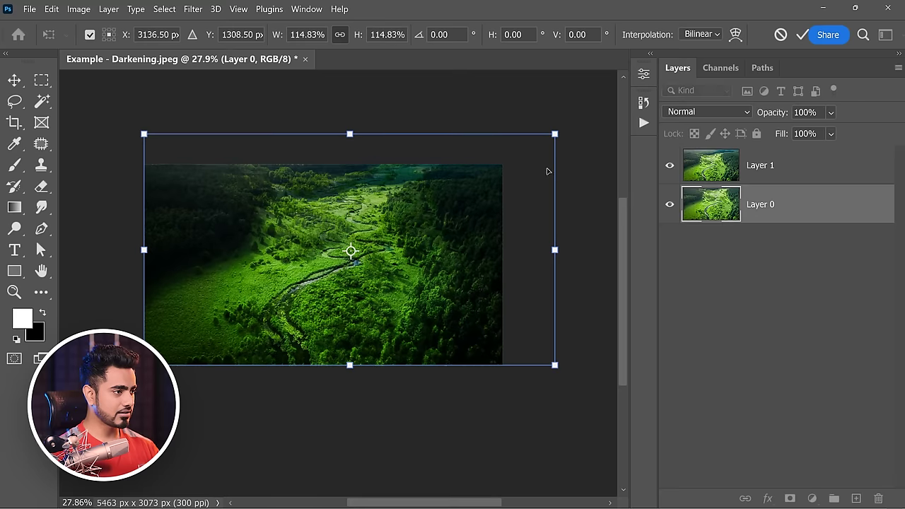
pyautogui.moveTo(555, 250); pyautogui.dragTo(584, 250)
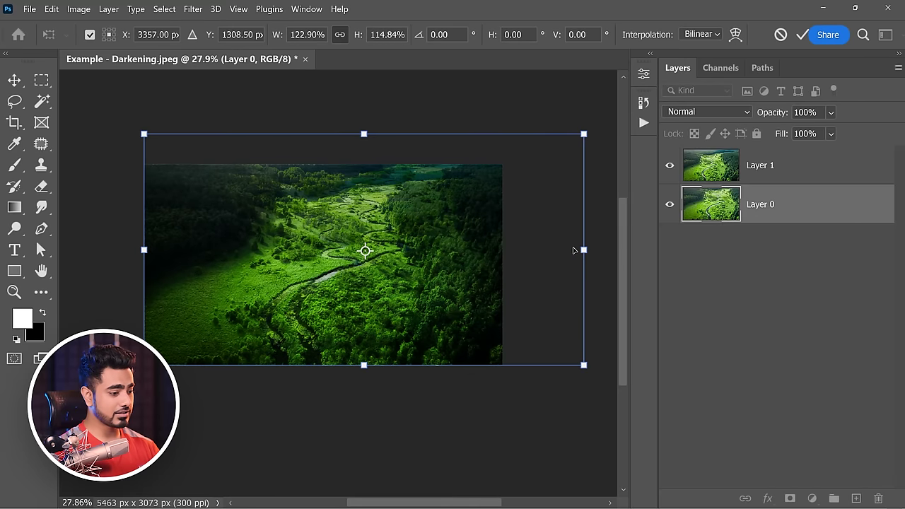
pyautogui.press('Return')
# - Select Layer 1 and hide it to compare the river area with the enlarged layer beneath
pyautogui.scroll(5, 357, 232)
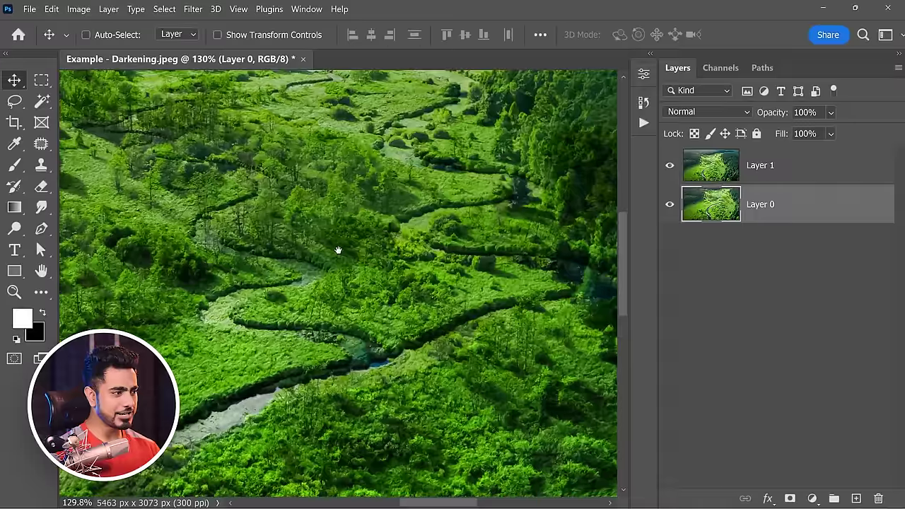
pyautogui.click(777, 178)
pyautogui.click(668, 167)
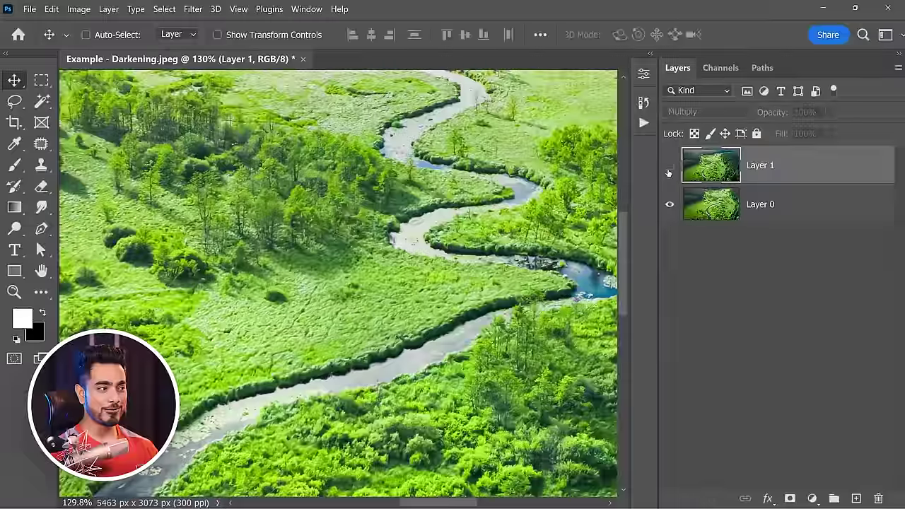
# - Show Layer 1 again to compare it with the enlarged layer beneath, and delete Layer 1
pyautogui.click(669, 167)
pyautogui.click(732, 215)
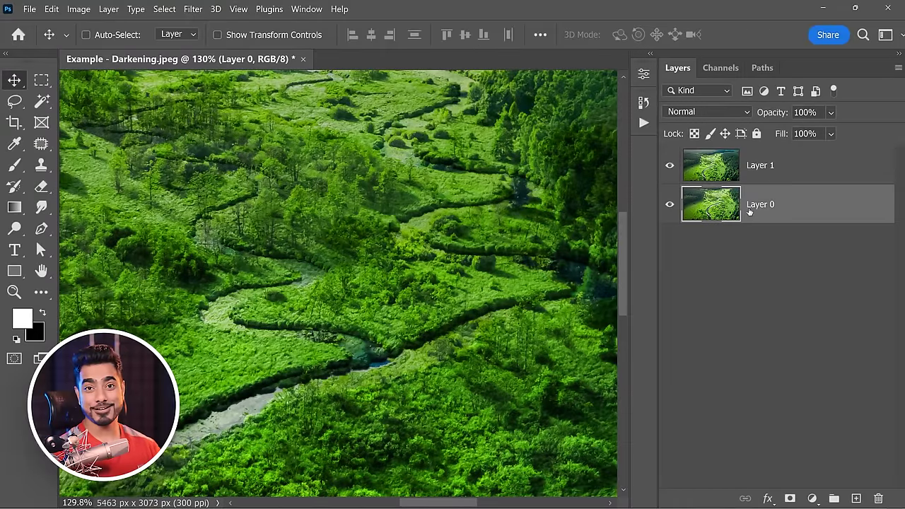
pyautogui.hotkey('ctrl', '0')
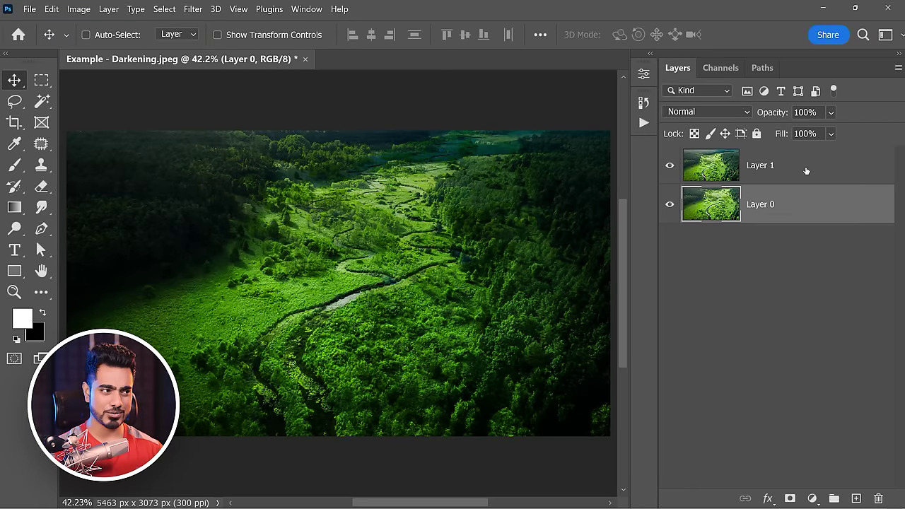
pyautogui.click(788, 177)
pyautogui.click(790, 210)
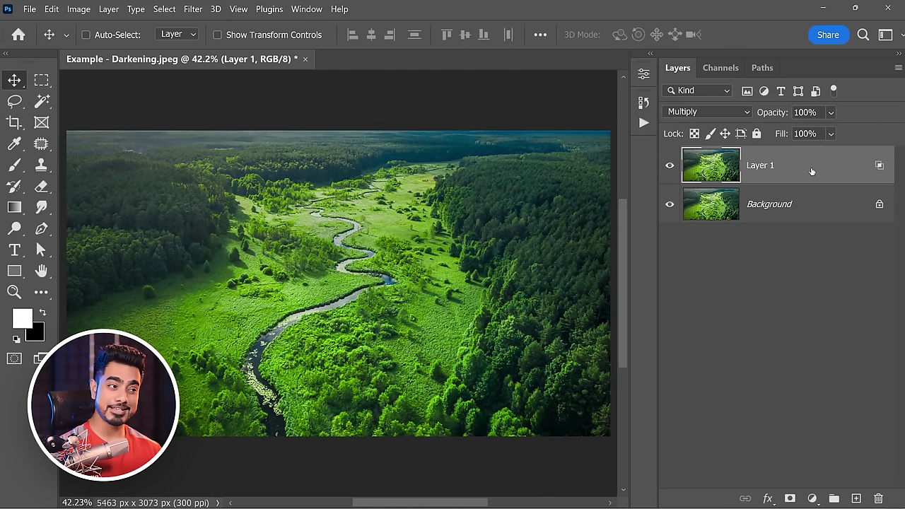
pyautogui.moveTo(808, 167); pyautogui.dragTo(878, 498)
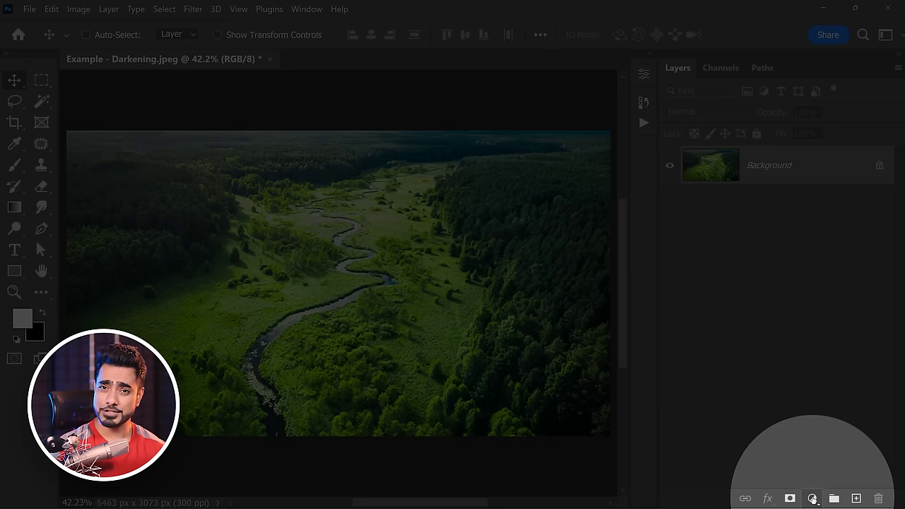
# - Try a Curves adjustment layer above the Background by reshaping its RGB curve, and delete the adjustment layer
pyautogui.click(814, 499)
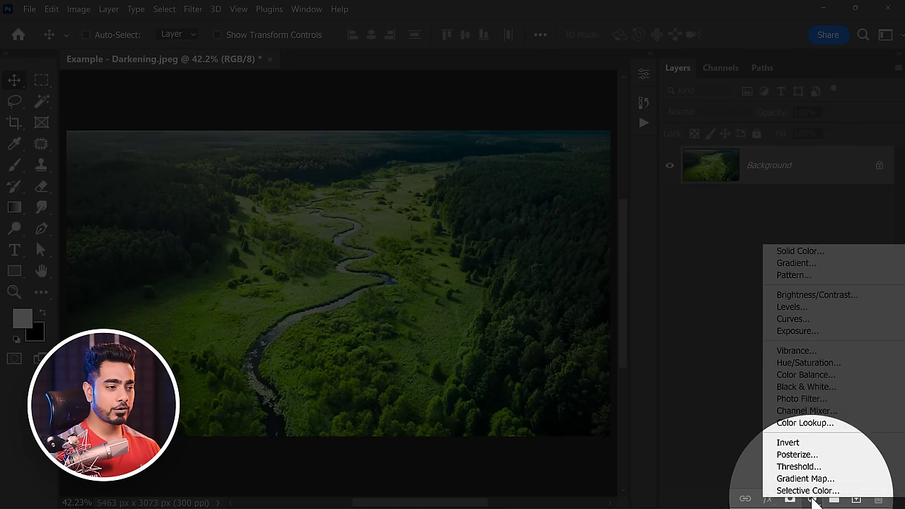
pyautogui.click(799, 319)
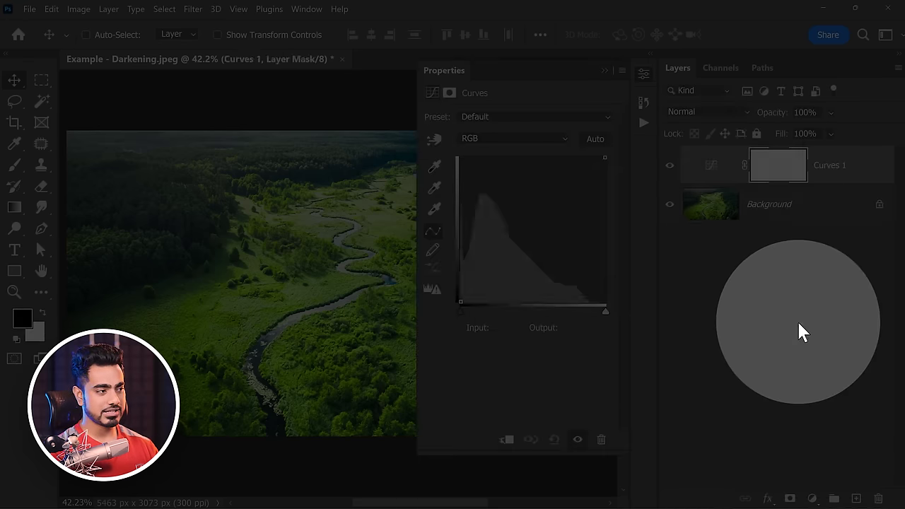
pyautogui.moveTo(543, 218); pyautogui.dragTo(523, 85)
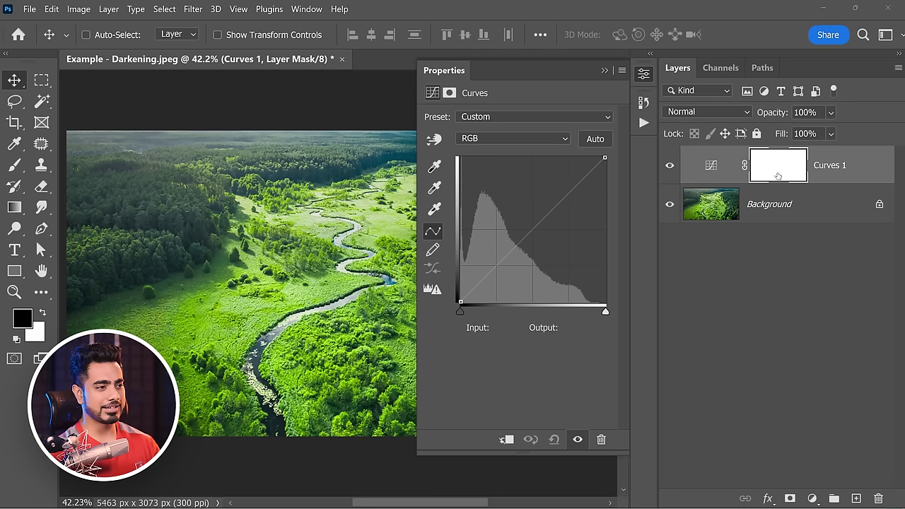
pyautogui.moveTo(777, 176); pyautogui.dragTo(876, 499)
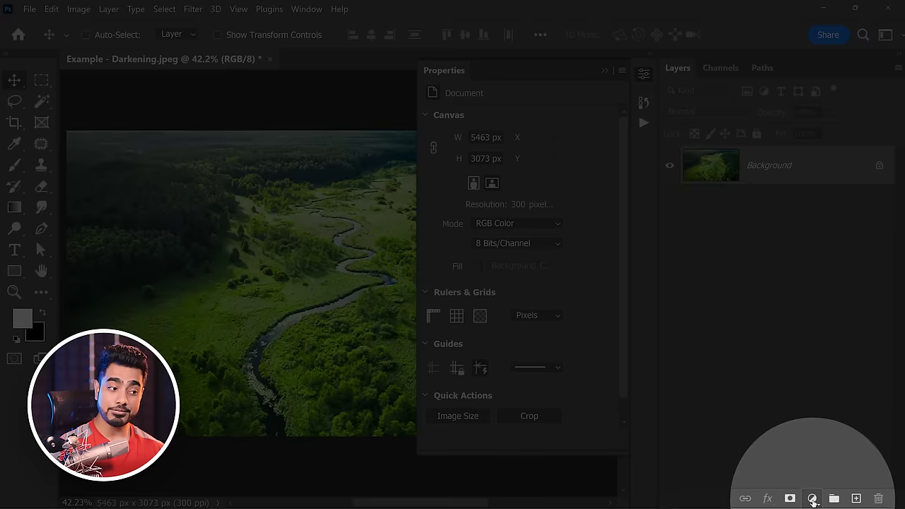
# - Add a Levels adjustment layer above the Background, try its midtone at 0.35, and reset the levels to their defaults
pyautogui.click(811, 498)
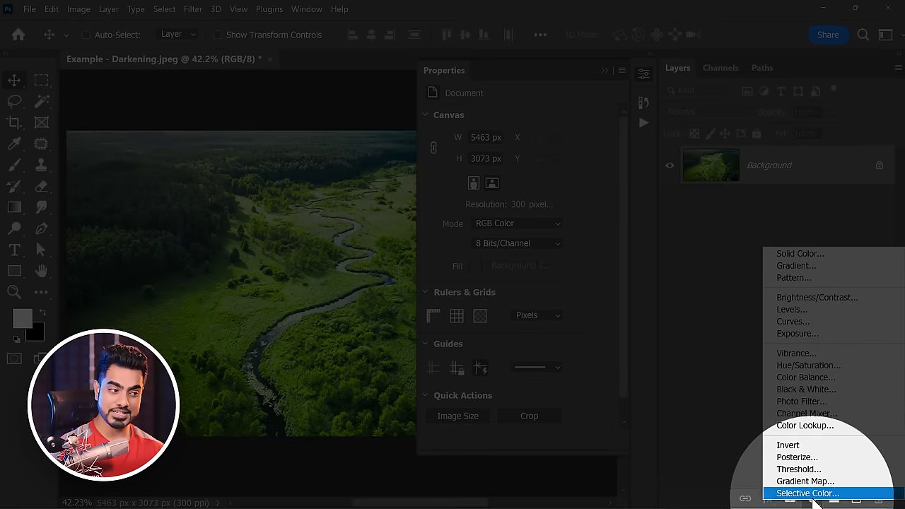
pyautogui.click(811, 309)
pyautogui.moveTo(523, 225); pyautogui.dragTo(527, 227)
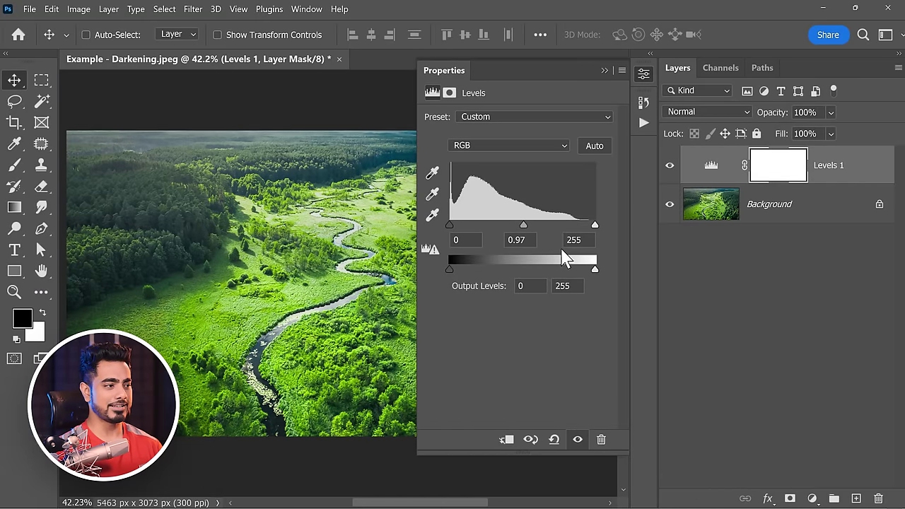
pyautogui.hotkey('ctrl', 'z')
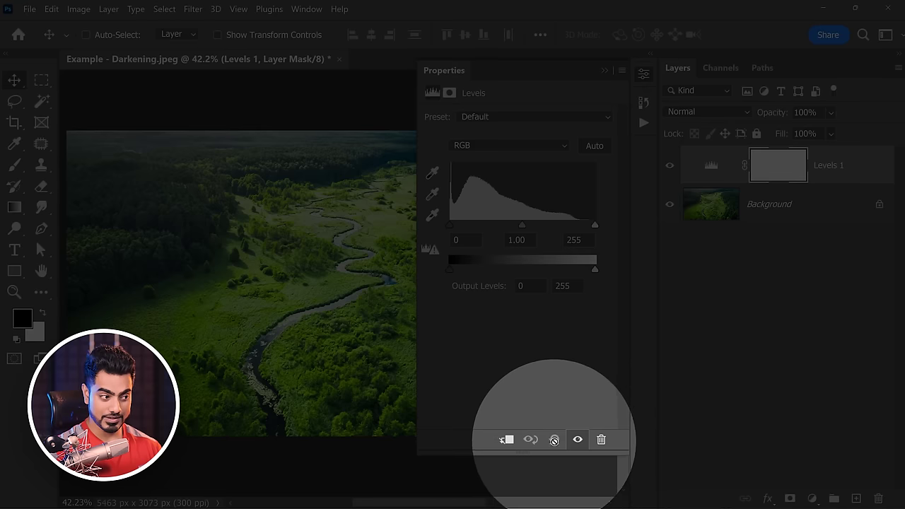
pyautogui.moveTo(523, 225); pyautogui.dragTo(566, 228)
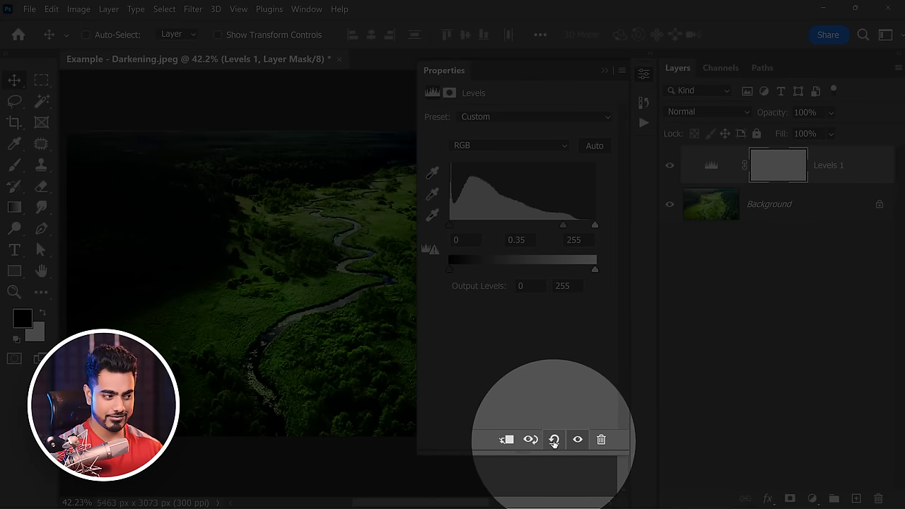
pyautogui.click(554, 439)
pyautogui.click(605, 70)
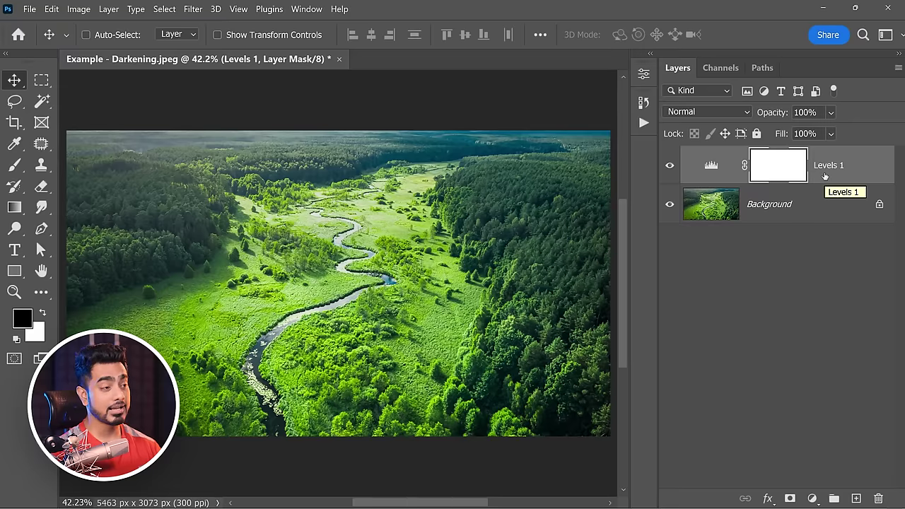
# - Set the Levels adjustment layer's blend mode to Multiply and unlock the Background layer
pyautogui.click(707, 113)
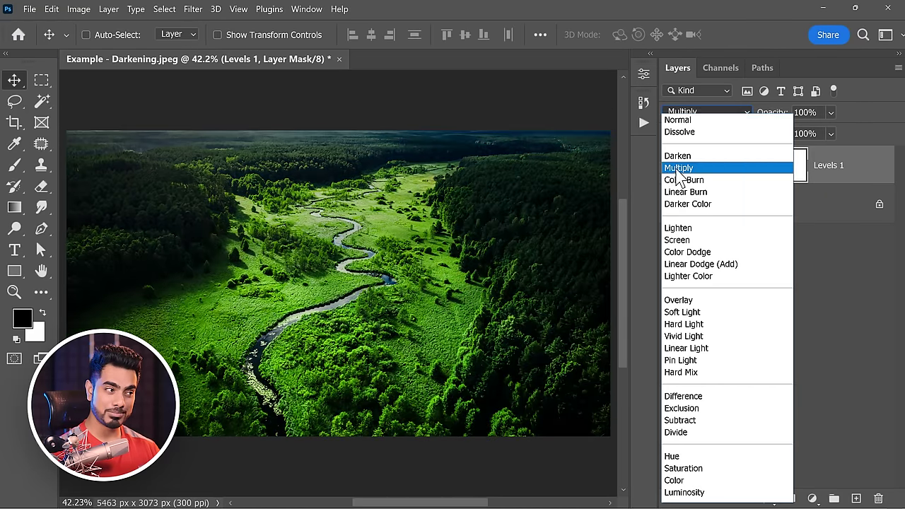
pyautogui.click(678, 167)
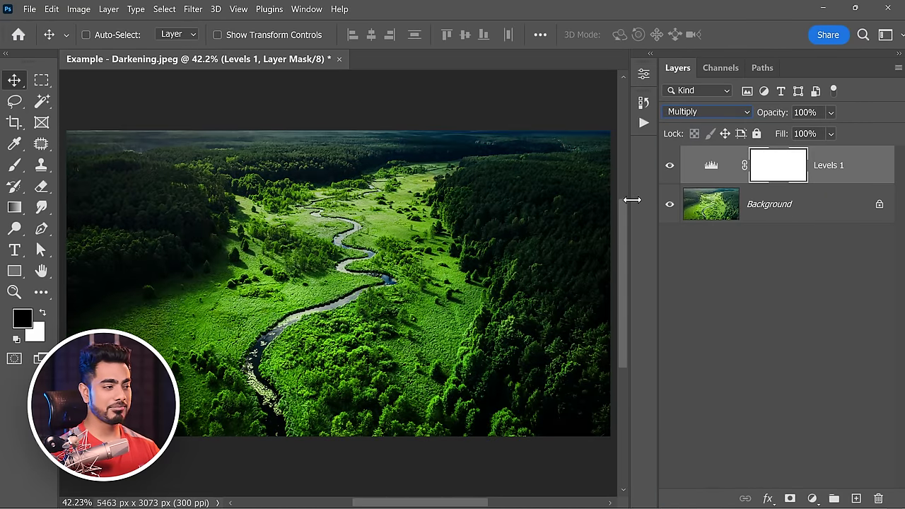
pyautogui.click(770, 212)
pyautogui.scroll(-2, 460, 207)
pyautogui.click(879, 205)
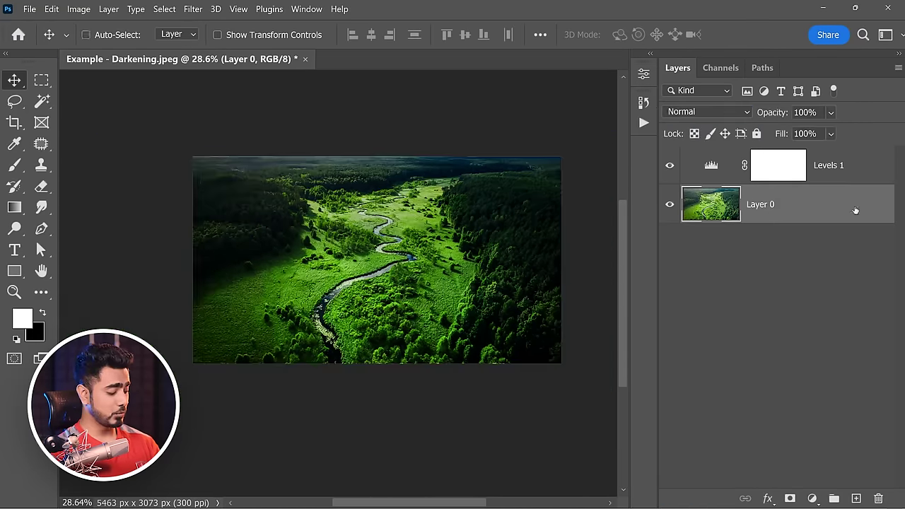
# - Try free-transforming the unlocked photo layer beneath the Levels adjustment layer
pyautogui.hotkey('ctrl', 't')
pyautogui.moveTo(530, 179); pyautogui.dragTo(511, 192)
pyautogui.press('Return')
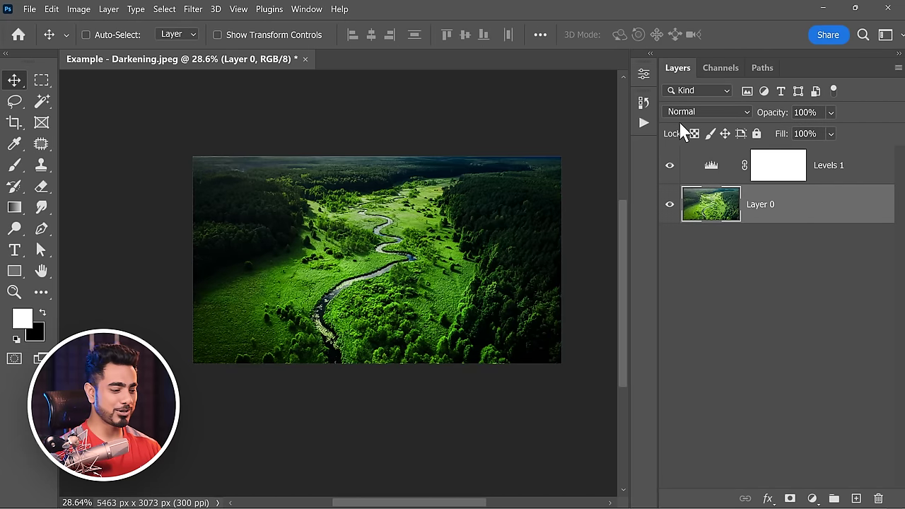
pyautogui.hotkey('ctrl', '0')
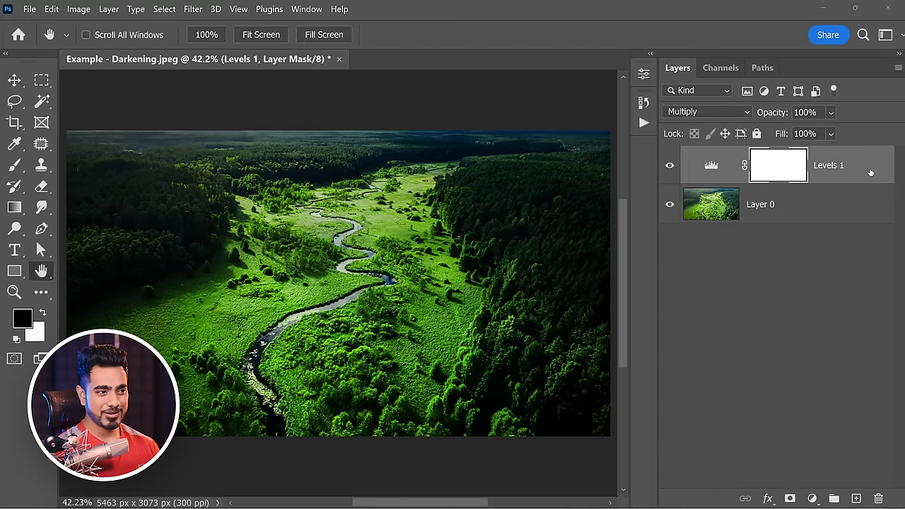
# - Split the Levels layer's Underlying Layer shadow slider under Blend If to 0 / 255, apply it, and compare with the layer hidden
pyautogui.doubleClick(848, 165)
pyautogui.moveTo(442, 77); pyautogui.dragTo(634, 83)
pyautogui.moveTo(603, 401); pyautogui.dragTo(764, 400)
pyautogui.moveTo(728, 71); pyautogui.dragTo(566, 84)
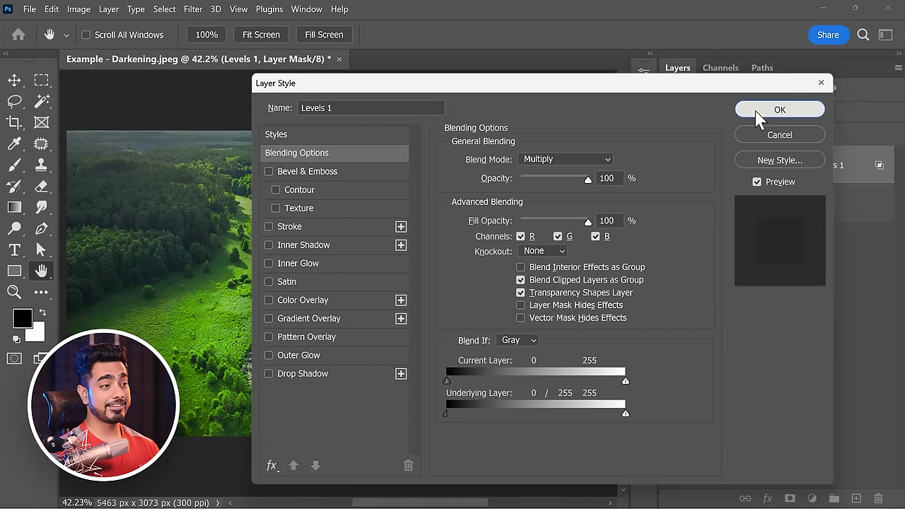
pyautogui.click(758, 109)
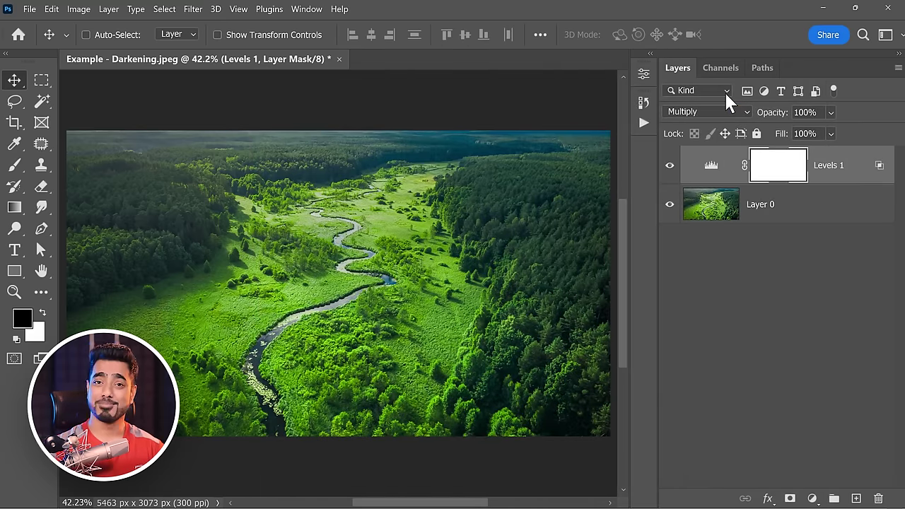
pyautogui.click(670, 167)
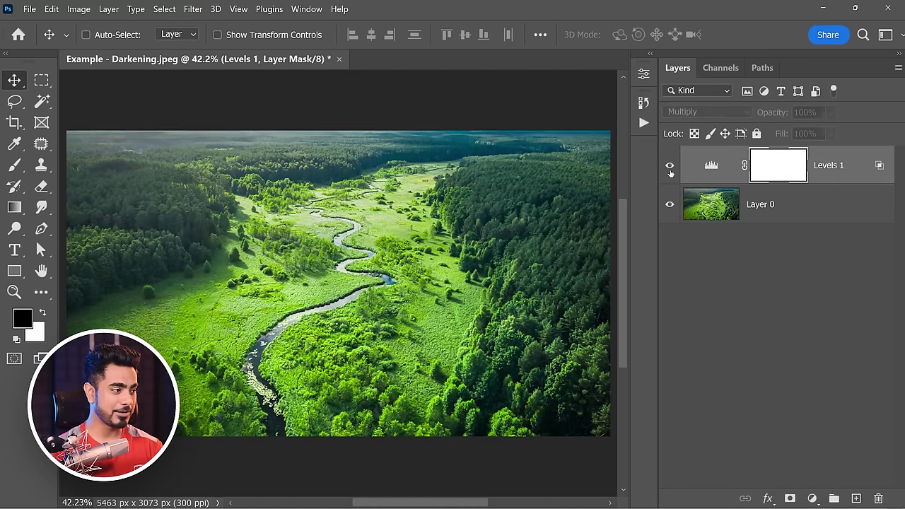
pyautogui.click(669, 167)
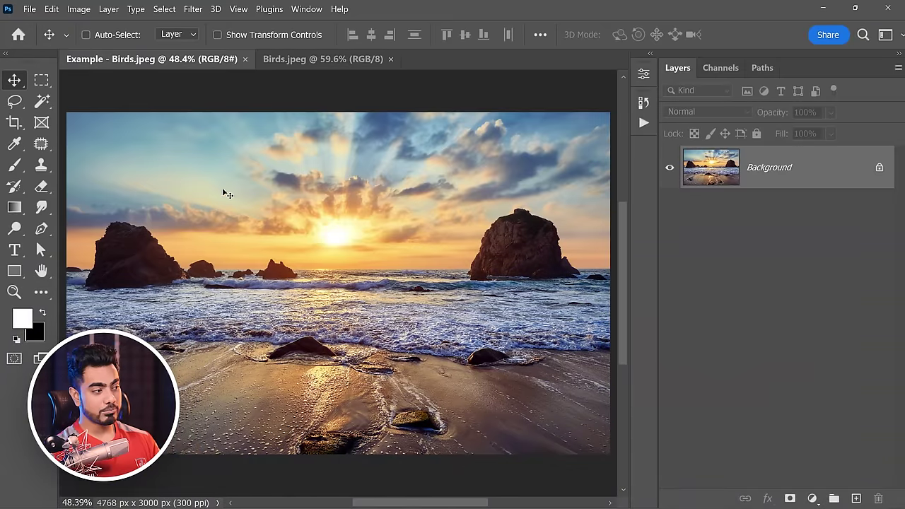
# - Switch to Birds.jpeg and draw a lasso selection around the whole flock of birds beside the moon
pyautogui.click(316, 59)
pyautogui.scroll(5, 298, 222)
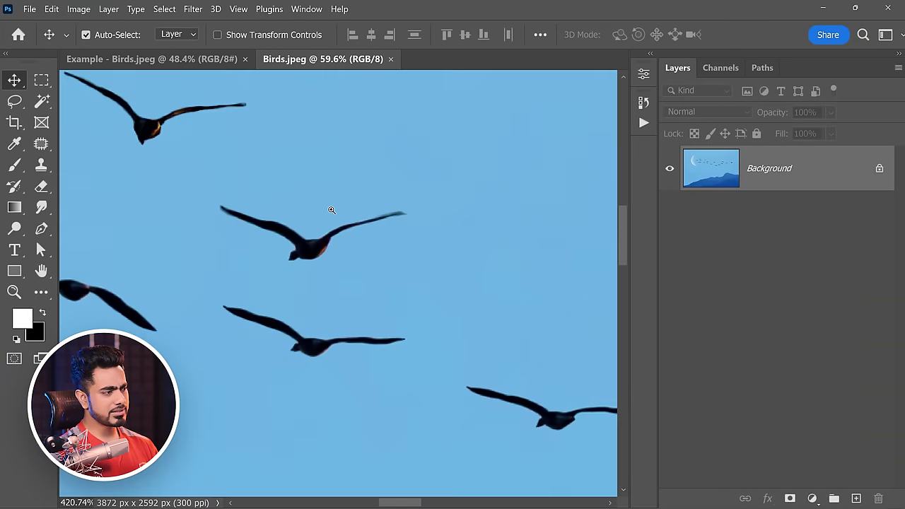
pyautogui.scroll(-5, 355, 196)
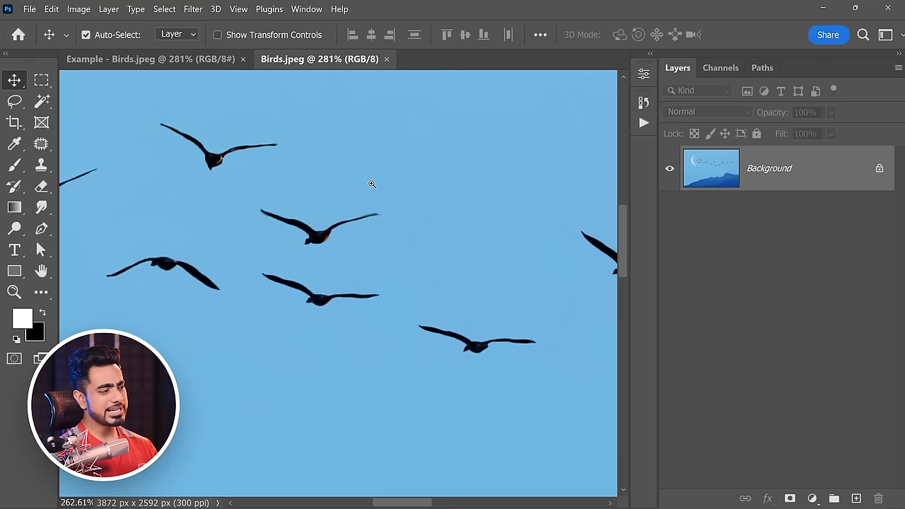
pyautogui.moveTo(377, 180); pyautogui.dragTo(280, 231)
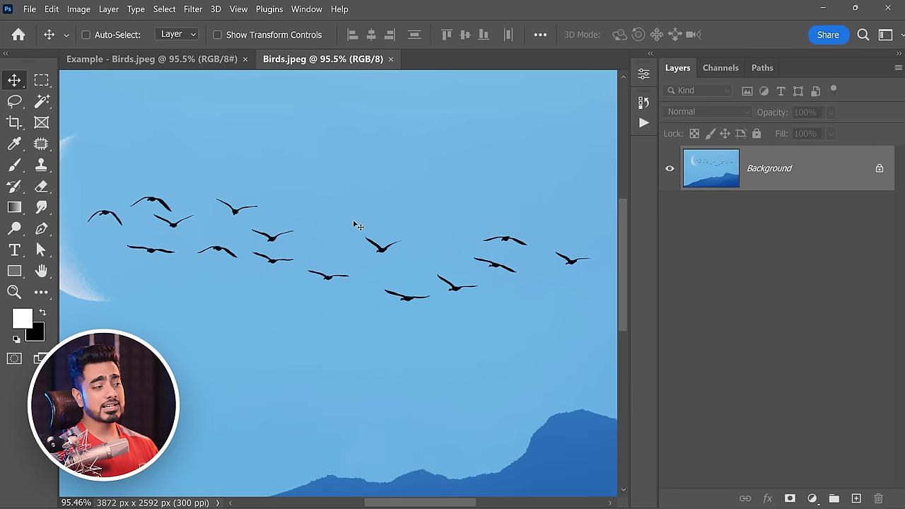
pyautogui.scroll(-2, 352, 212)
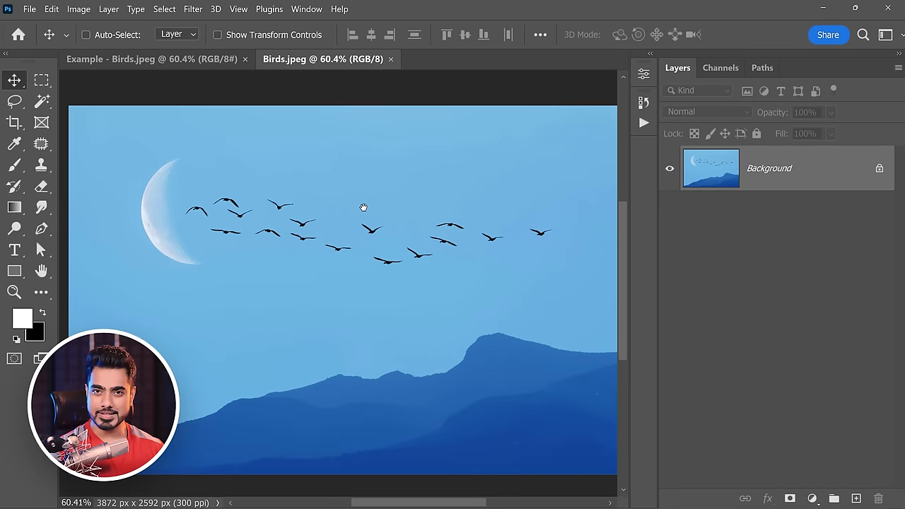
pyautogui.moveTo(364, 208); pyautogui.dragTo(324, 205)
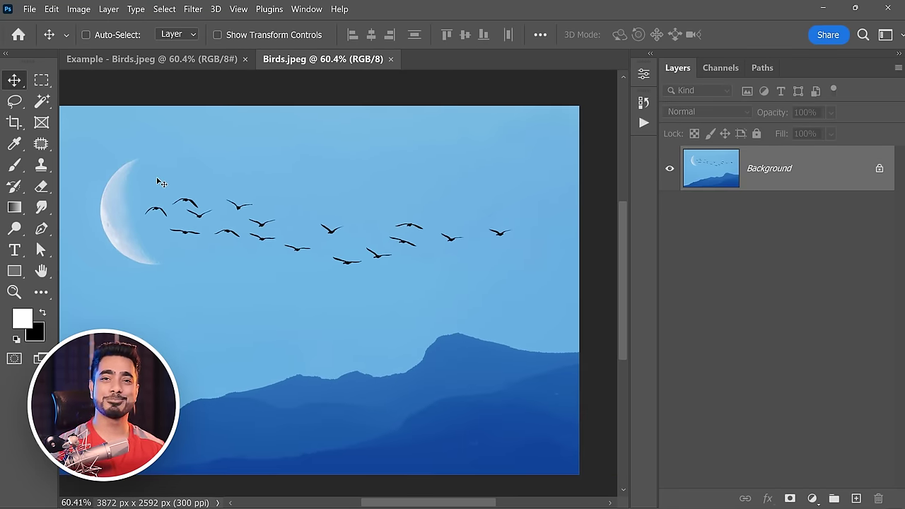
pyautogui.click(15, 108)
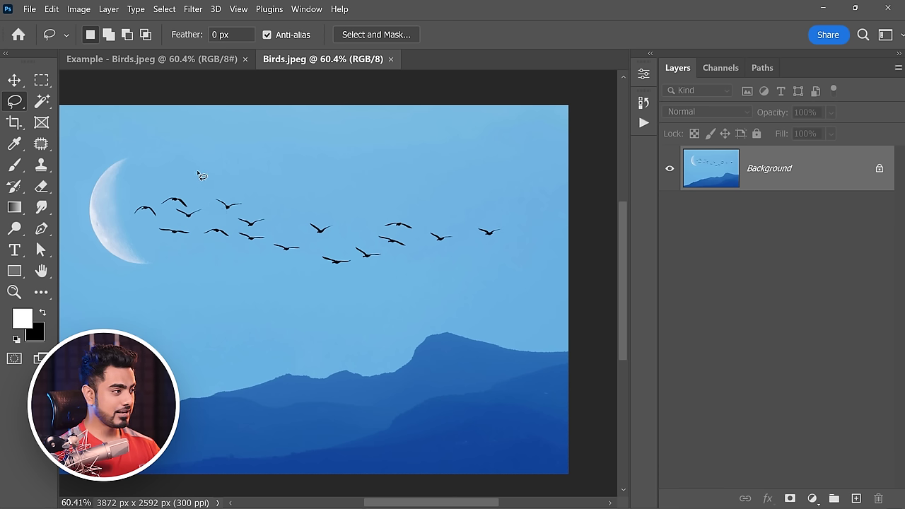
pyautogui.moveTo(198, 171); pyautogui.dragTo(144, 188)
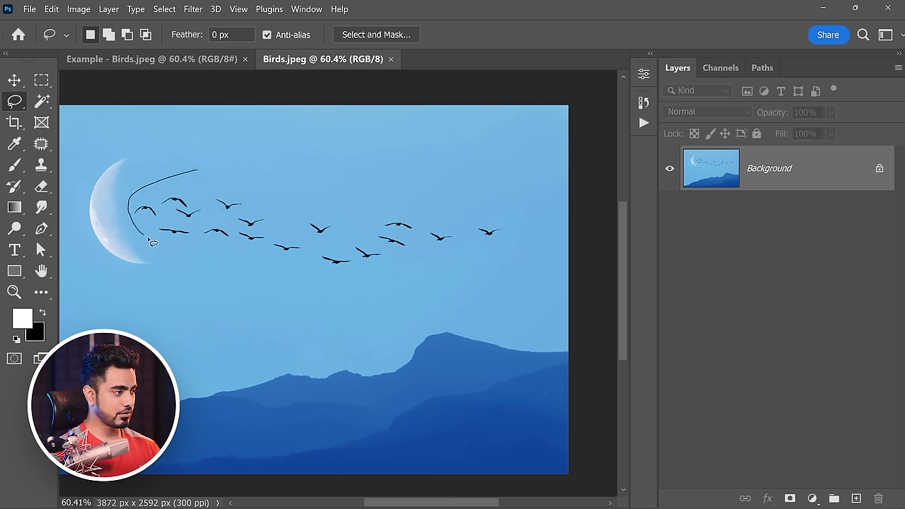
pyautogui.moveTo(148, 239)
pyautogui.mouseDown()
pyautogui.moveTo(330, 279)
pyautogui.moveTo(429, 270)
pyautogui.moveTo(507, 244)
pyautogui.moveTo(491, 203)
pyautogui.moveTo(202, 172)
pyautogui.mouseUp()
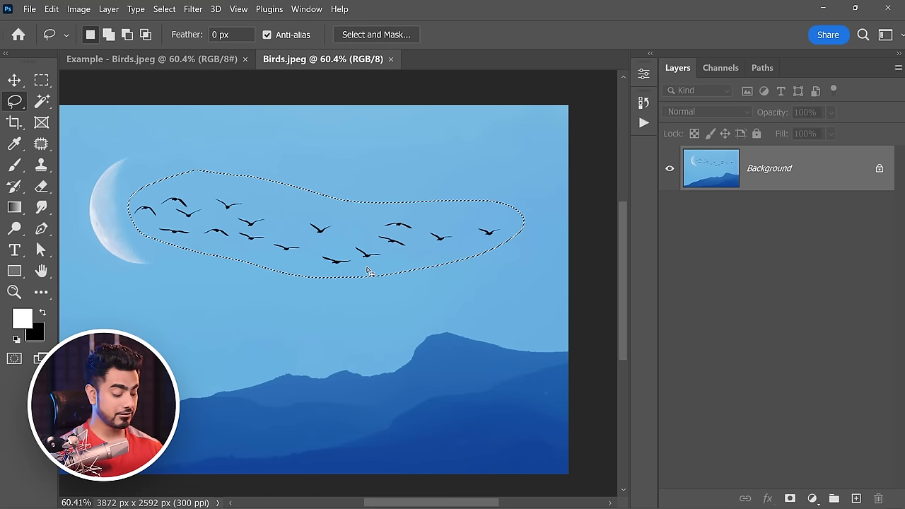
# - Copy the selected birds and paste them as a new layer into Example - Birds.jpeg
pyautogui.hotkey('ctrl', 'c')
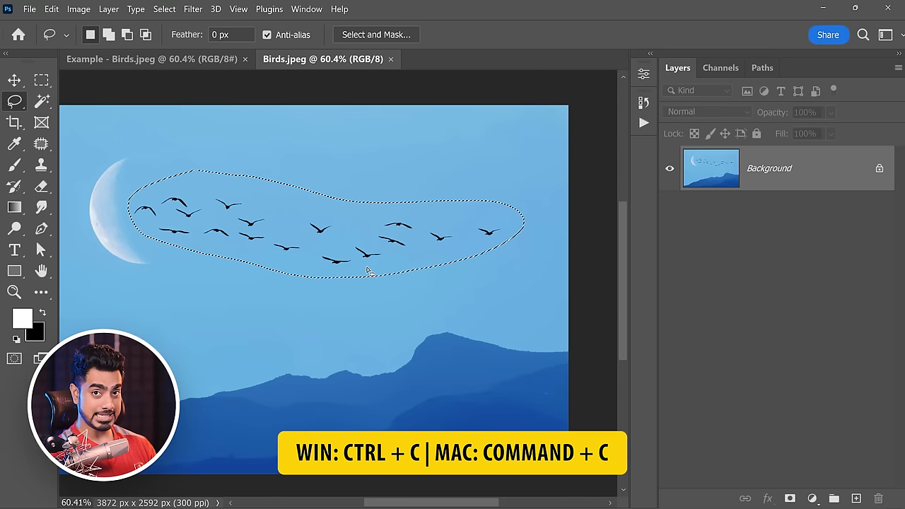
pyautogui.click(196, 58)
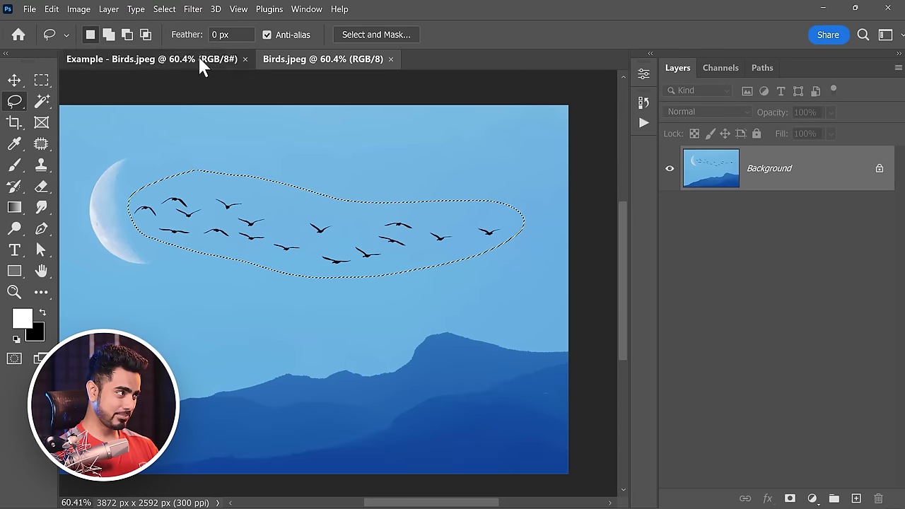
pyautogui.hotkey('ctrl', 'v')
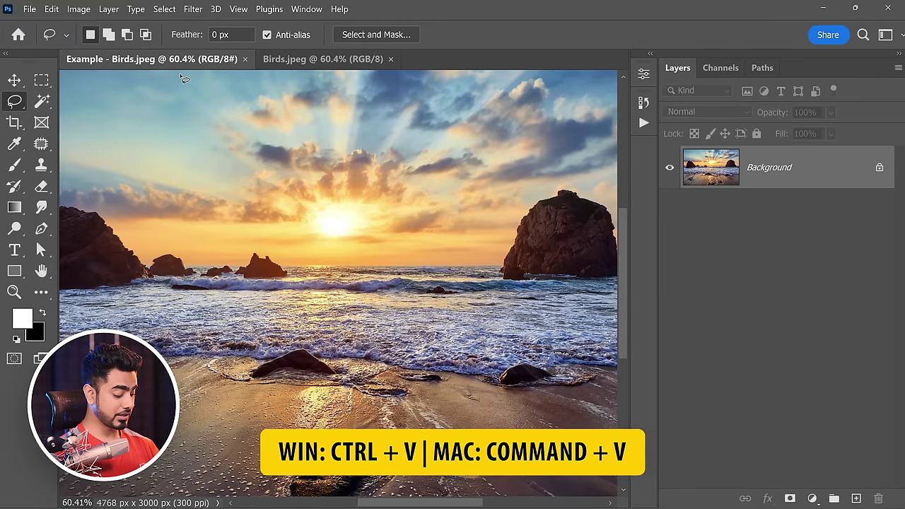
pyautogui.hotkey('ctrl', 'v')
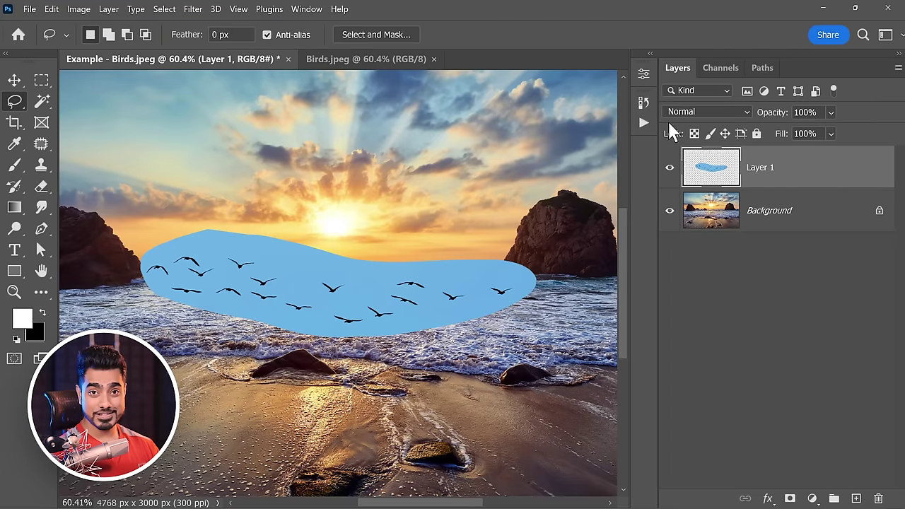
# - Convert Layer 1 to a smart object, scale it to 62.10%, and move it up into the sky over the sun
pyautogui.rightClick(799, 173)
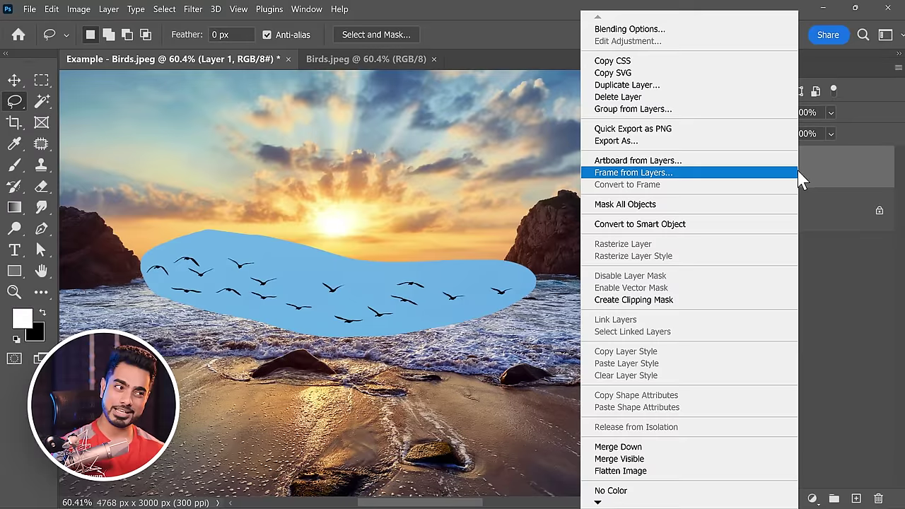
pyautogui.click(737, 225)
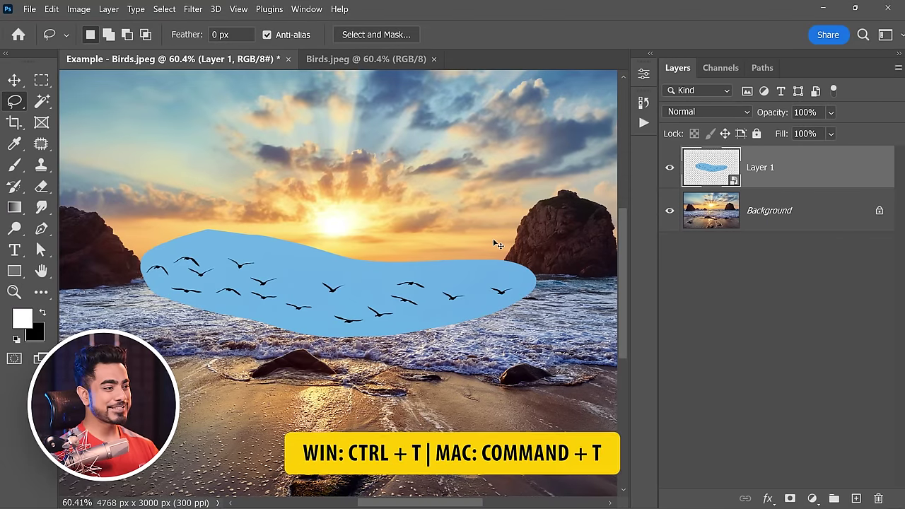
pyautogui.hotkey('ctrl', 't')
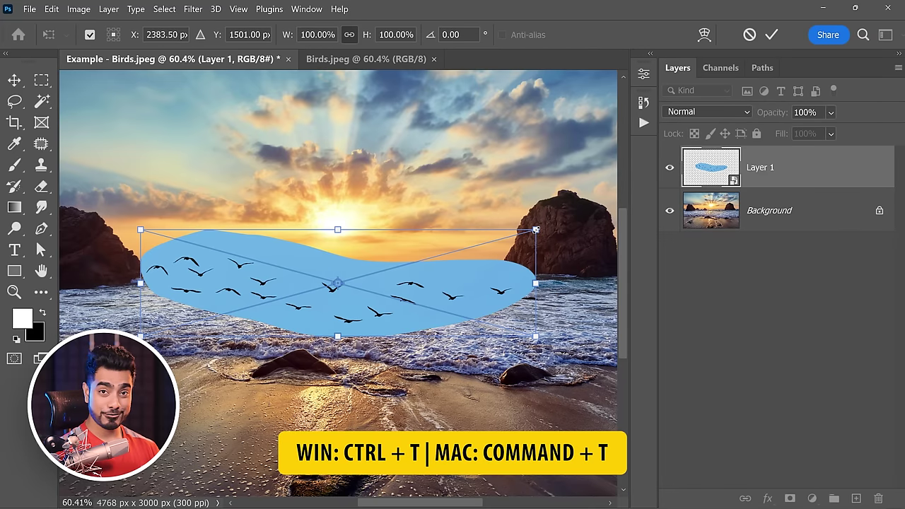
pyautogui.moveTo(536, 230); pyautogui.dragTo(460, 248)
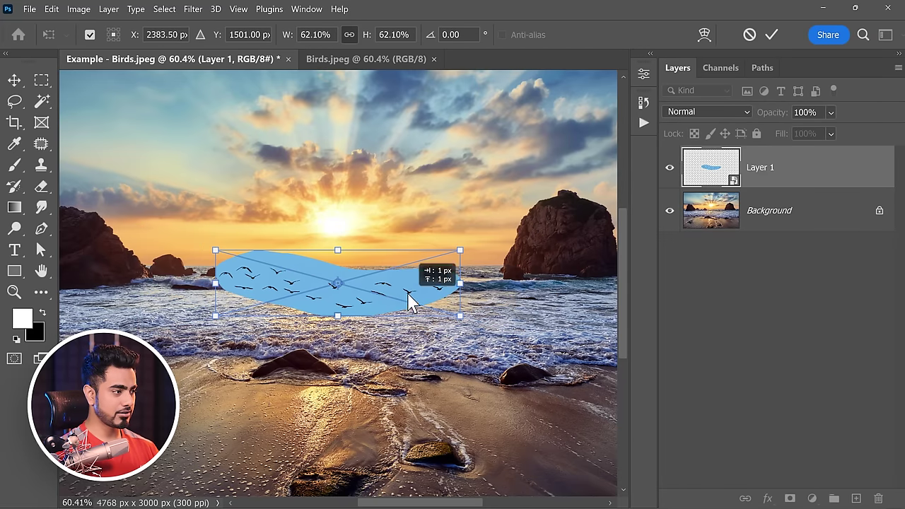
pyautogui.moveTo(410, 299); pyautogui.dragTo(411, 247)
pyautogui.press('Return')
pyautogui.press('l')
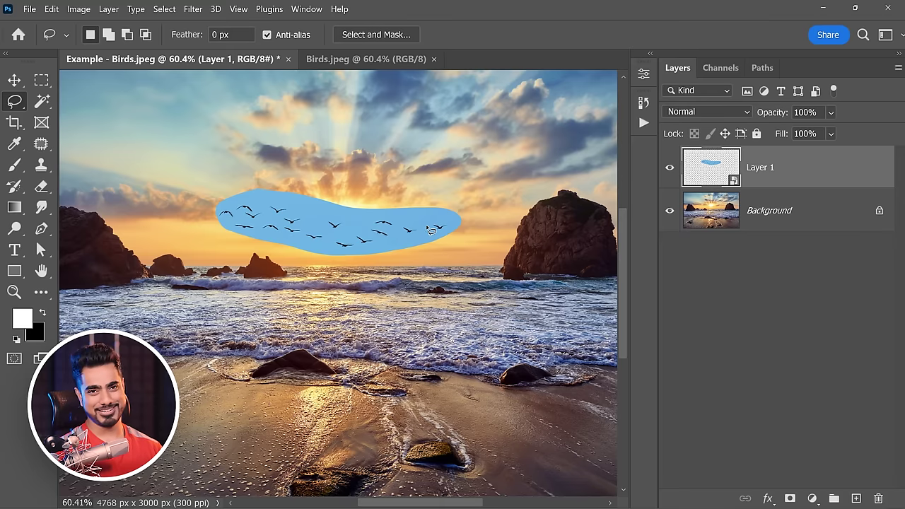
# - Try the Multiply blend mode on Layer 1, inspect the patch around the birds closely, and return the layer to Normal
pyautogui.click(685, 113)
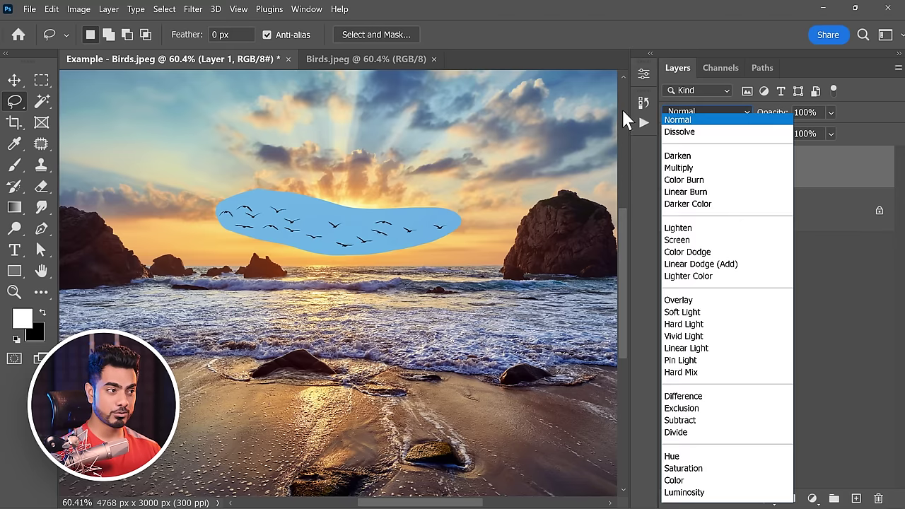
pyautogui.click(677, 168)
pyautogui.scroll(5, 289, 166)
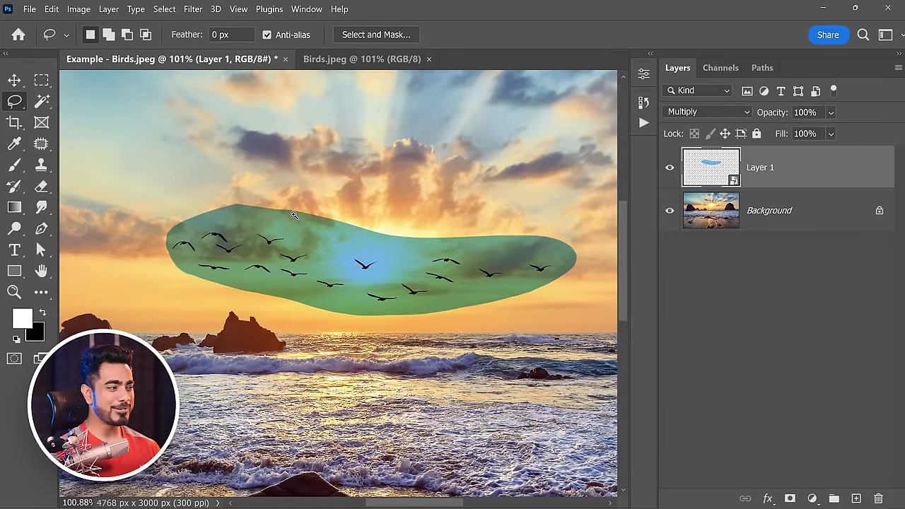
pyautogui.scroll(1, 294, 215)
pyautogui.moveTo(331, 222); pyautogui.dragTo(282, 233)
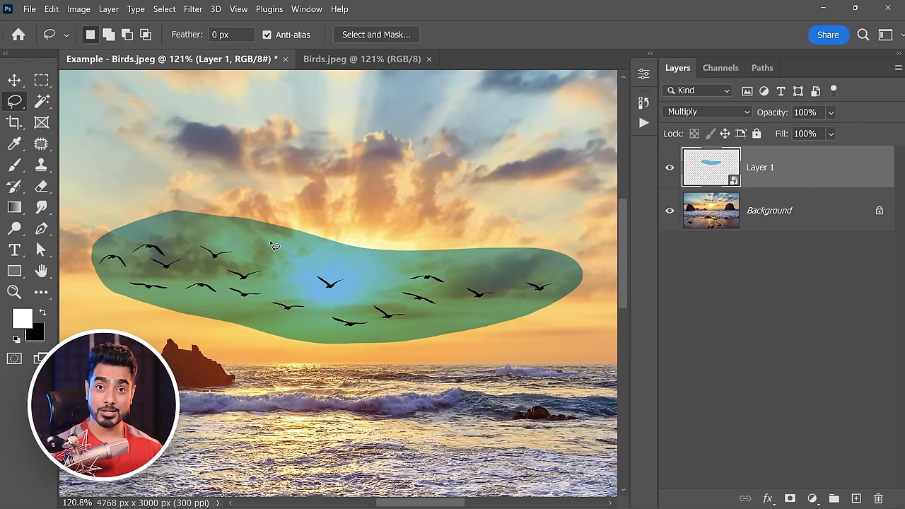
pyautogui.click(704, 111)
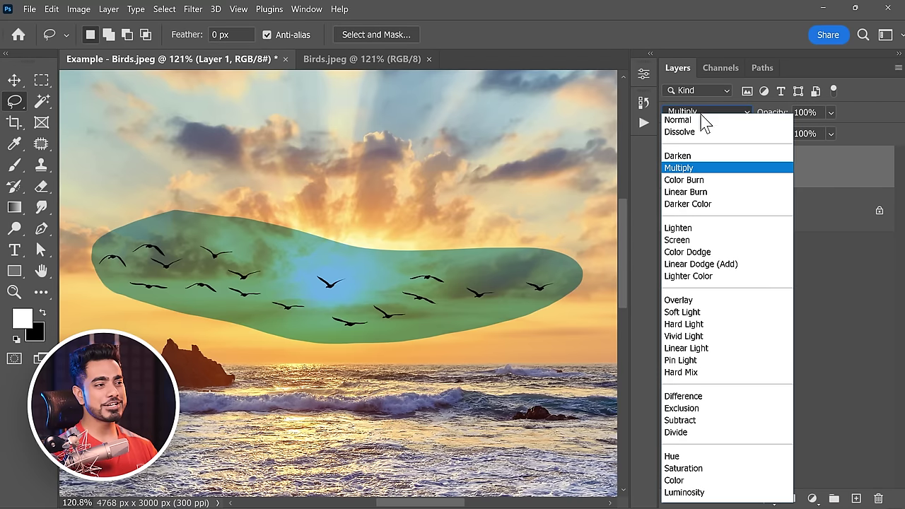
pyautogui.click(696, 121)
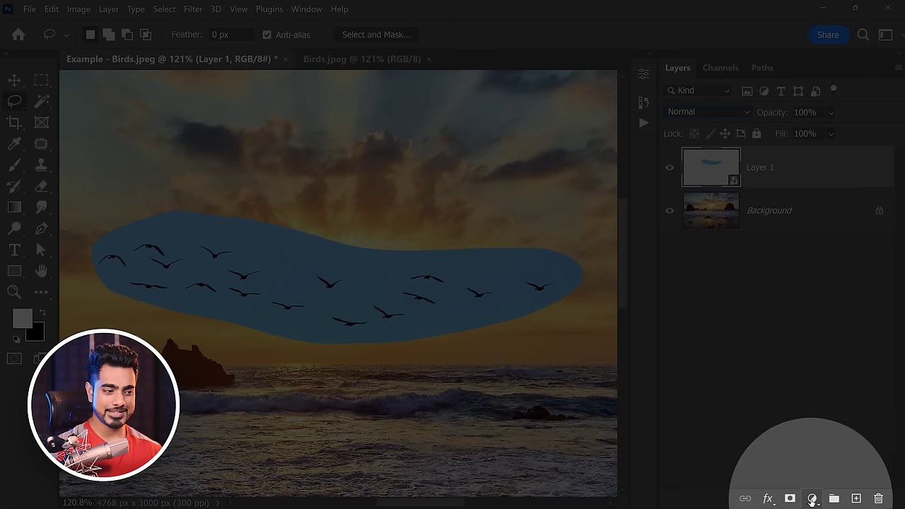
# - Add a Curves adjustment layer clipped to Layer 1 and move its white point to input 130, output 255
pyautogui.click(812, 499)
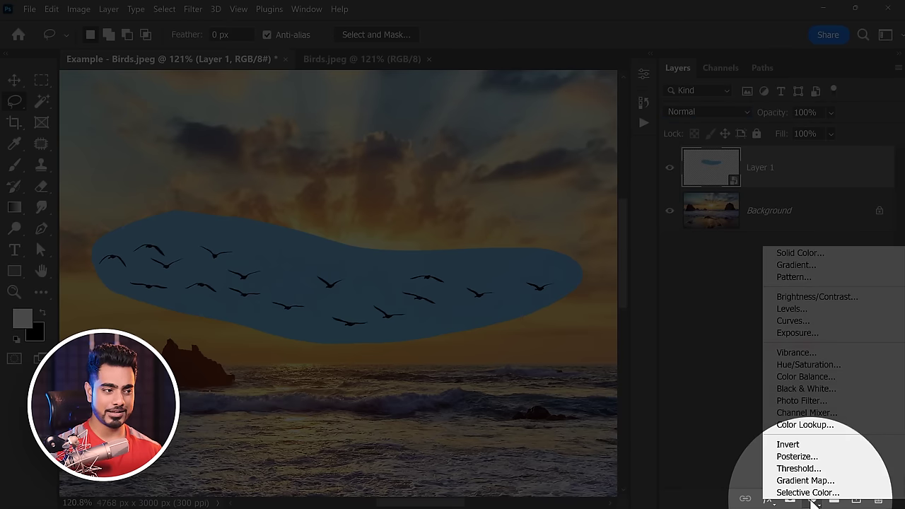
pyautogui.click(801, 322)
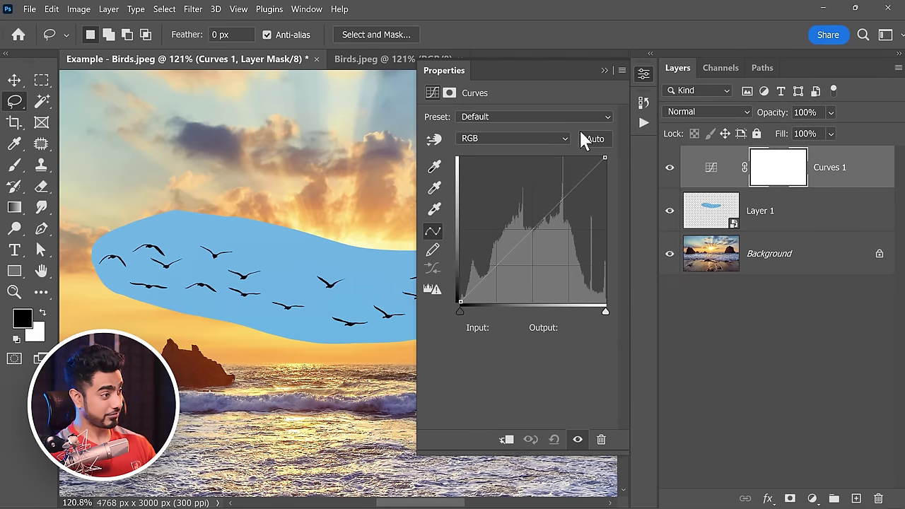
pyautogui.scroll(-2, 375, 197)
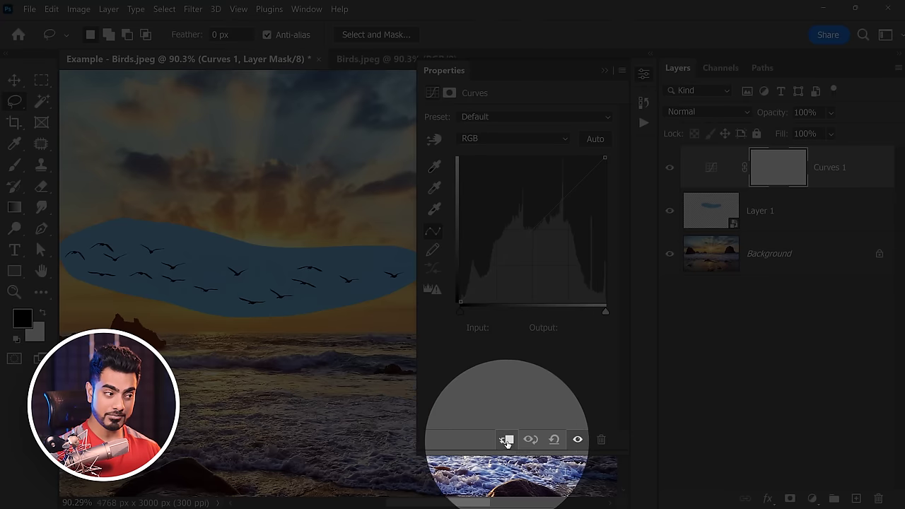
pyautogui.click(506, 439)
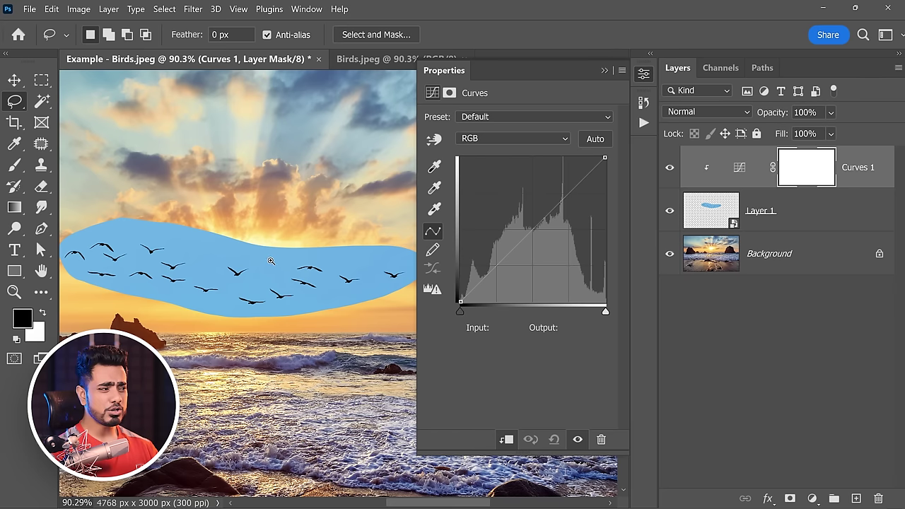
pyautogui.scroll(3, 270, 261)
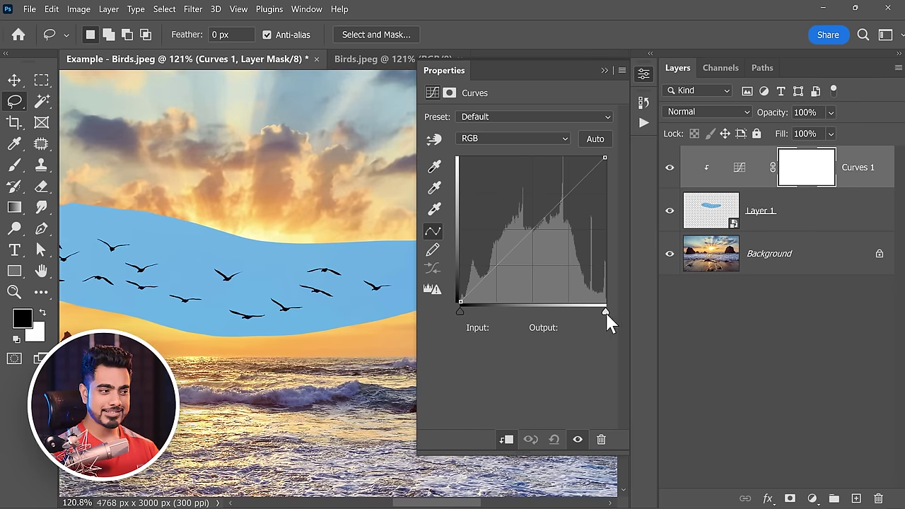
pyautogui.moveTo(606, 315); pyautogui.dragTo(535, 314)
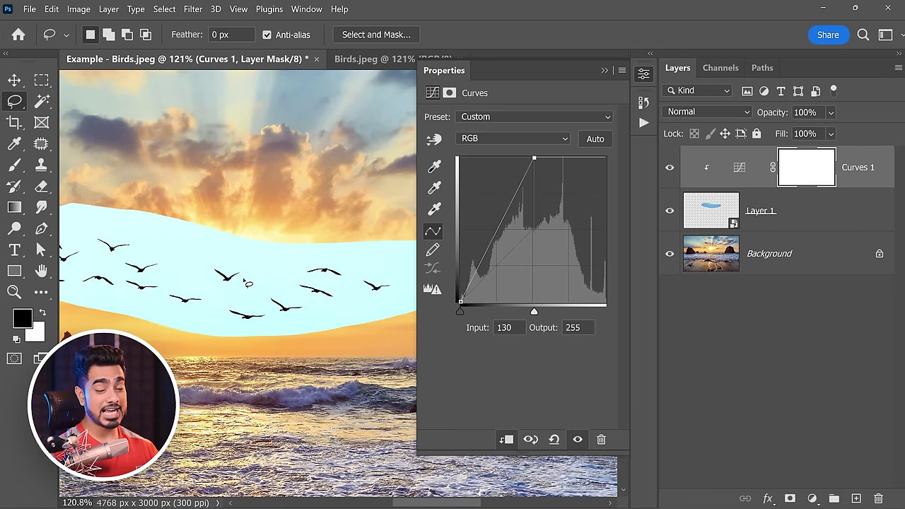
# - Rename Layer 1 as Birds and set its blend mode to Multiply
pyautogui.click(787, 217)
pyautogui.doubleClick(761, 211)
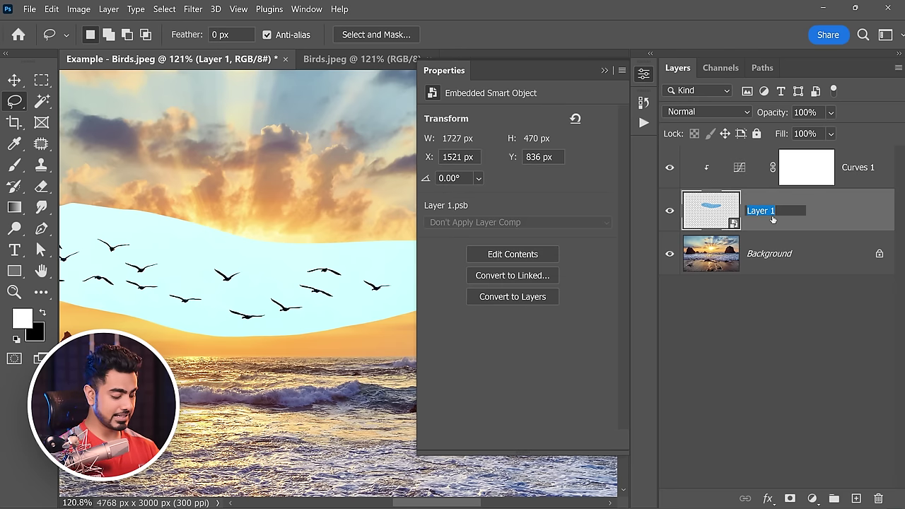
pyautogui.write('Birds')
pyautogui.press('Return')
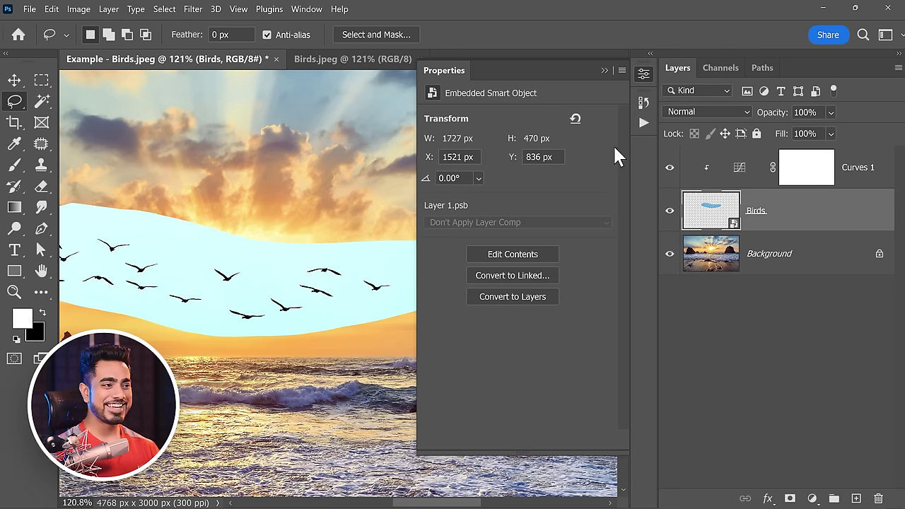
pyautogui.click(678, 112)
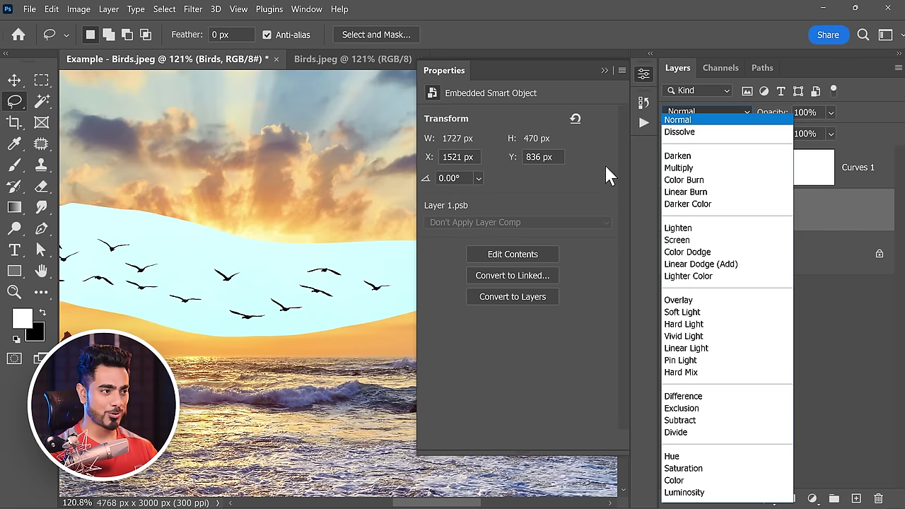
pyautogui.click(678, 167)
pyautogui.scroll(-3, 277, 242)
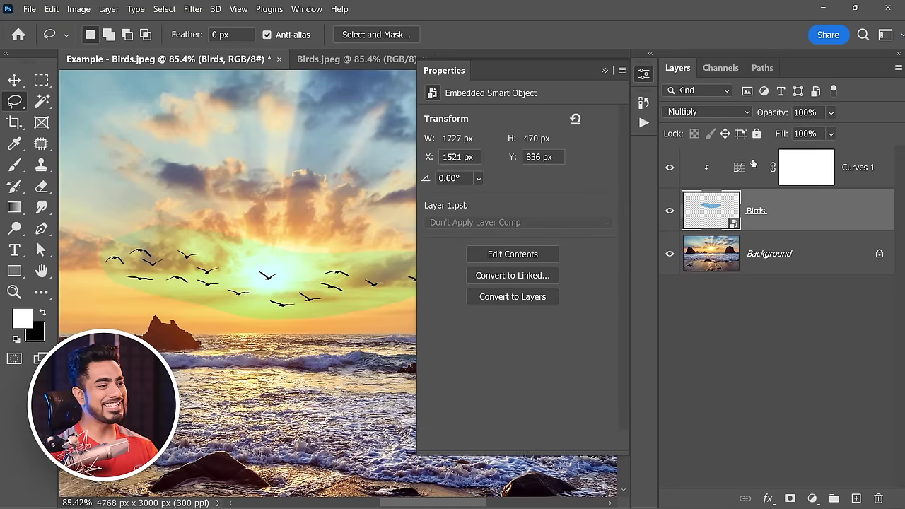
# - Lower the white point input of the clipped Curves layer further to clear the remaining tint around the birds
pyautogui.click(738, 172)
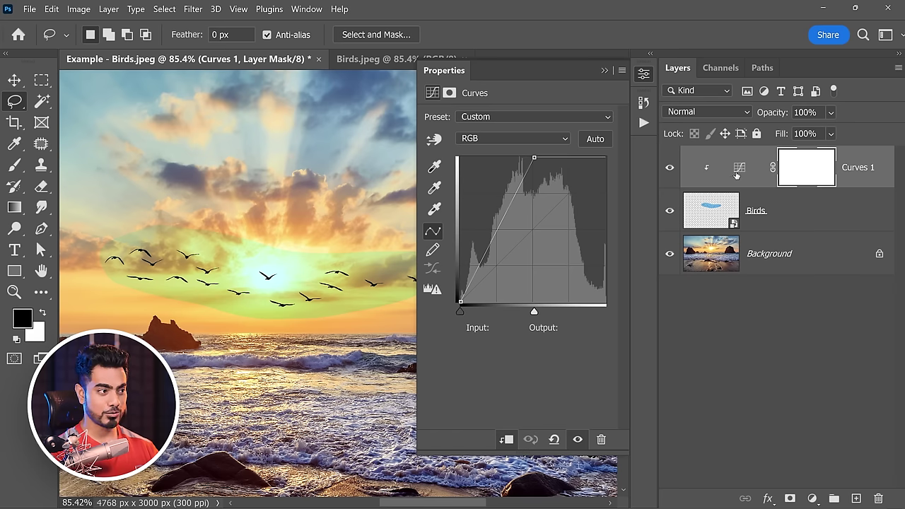
pyautogui.hotkey('ctrl', '+')
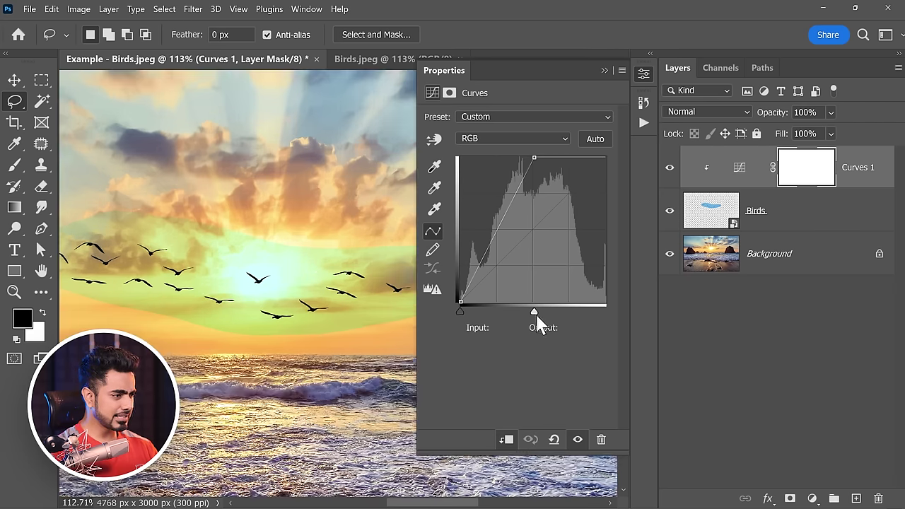
pyautogui.moveTo(534, 312); pyautogui.dragTo(521, 314)
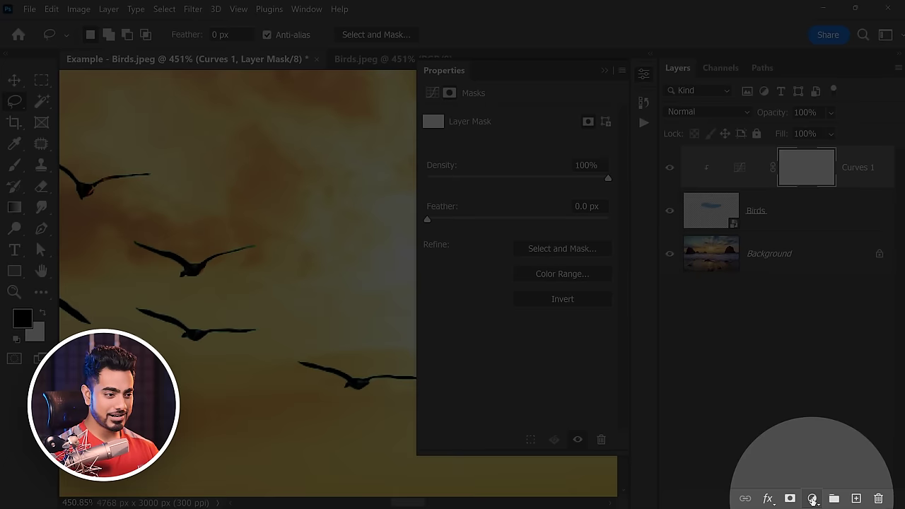
# - Add a Hue/Saturation adjustment layer clipped to the Birds layer, turn on Colorize, and raise the hue slightly above 0
pyautogui.click(811, 498)
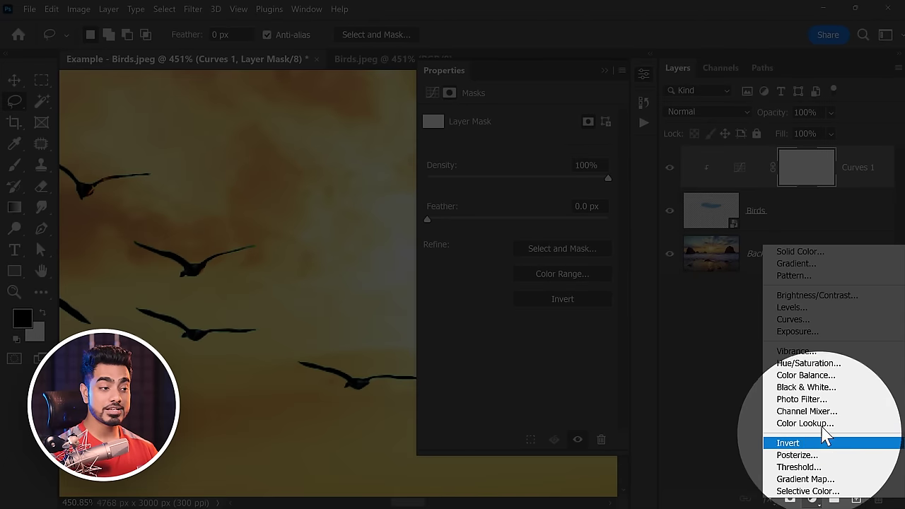
pyautogui.click(813, 363)
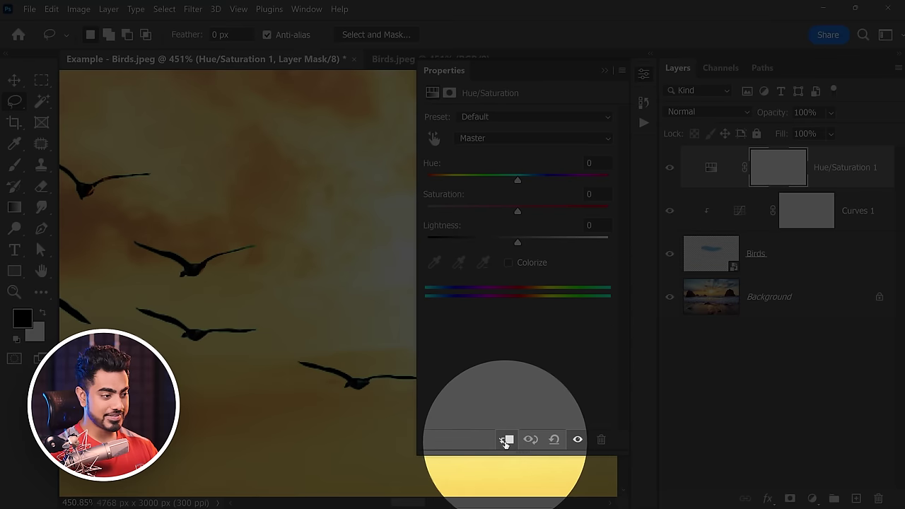
pyautogui.click(506, 439)
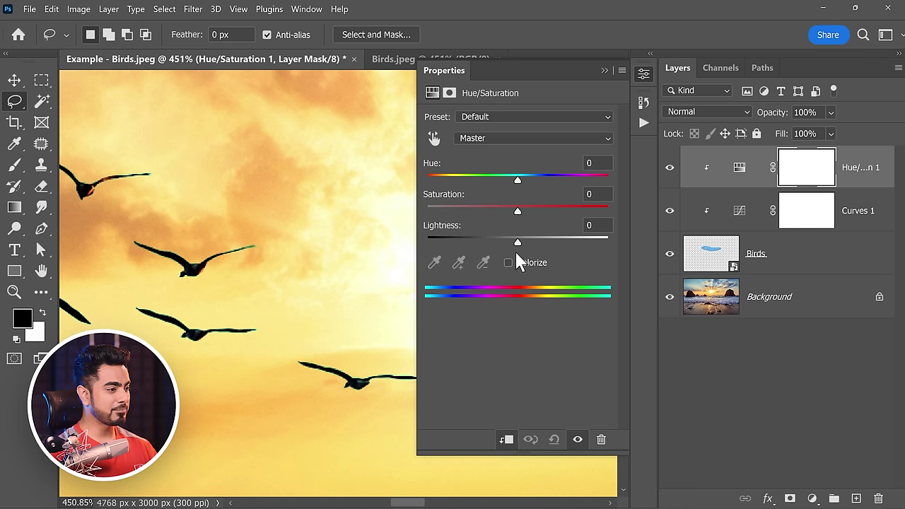
pyautogui.moveTo(233, 249); pyautogui.dragTo(436, 255)
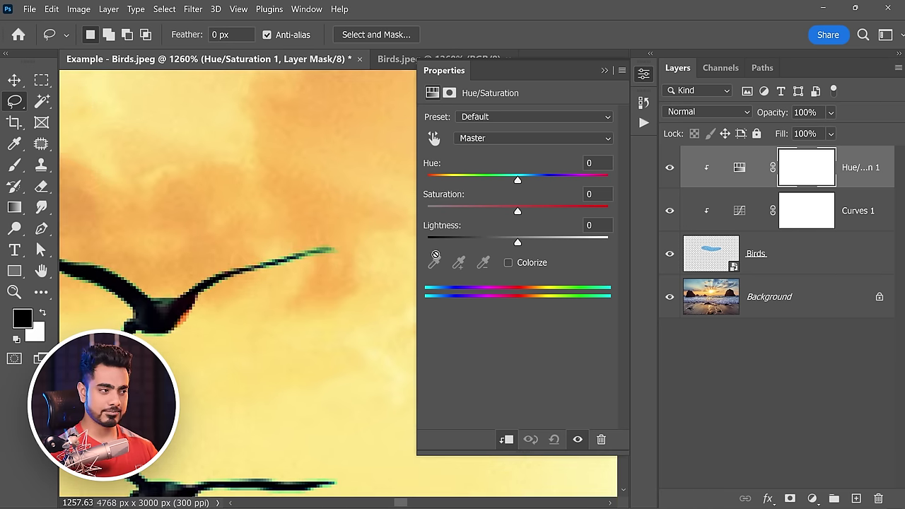
pyautogui.click(508, 263)
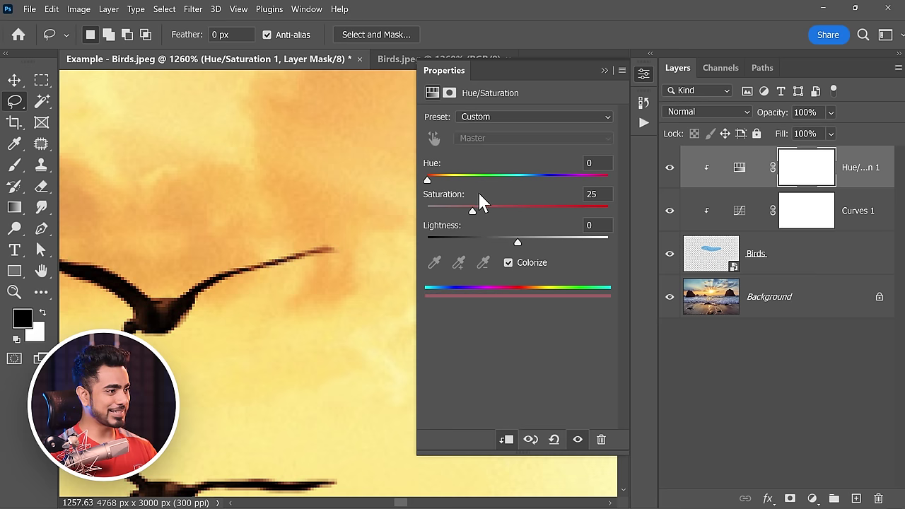
pyautogui.moveTo(429, 178)
pyautogui.mouseDown()
pyautogui.moveTo(473, 181)
pyautogui.moveTo(435, 179)
pyautogui.mouseUp()
pyautogui.click(604, 71)
pyautogui.hotkey('ctrl', '0')
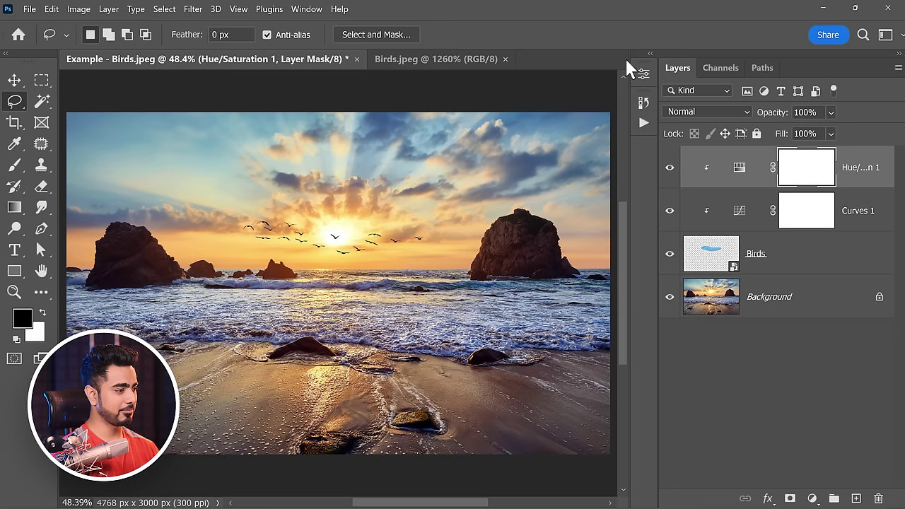
# - Scale the Birds layer down further around its center with Free Transform and apply it
pyautogui.click(778, 255)
pyautogui.hotkey('ctrl', 't')
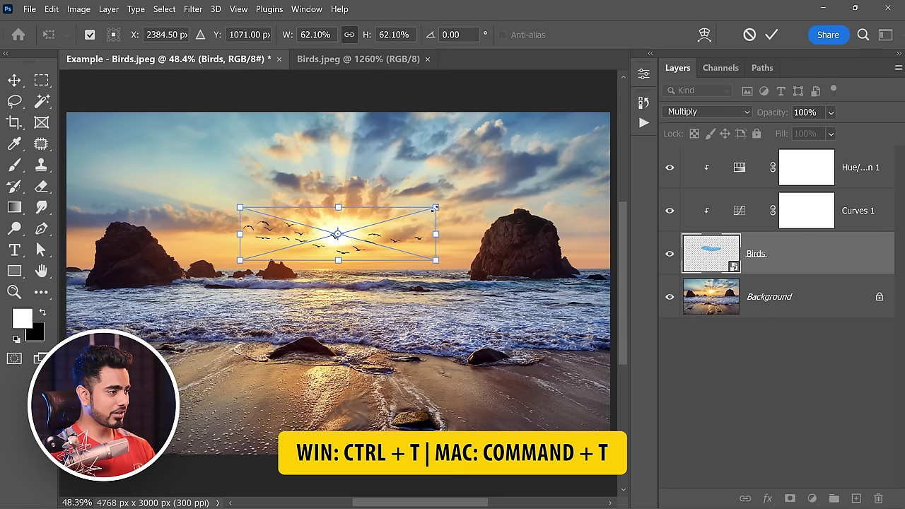
pyautogui.moveTo(434, 208)
pyautogui.mouseDown()
pyautogui.moveTo(448, 202)
pyautogui.moveTo(384, 241)
pyautogui.mouseUp()
pyautogui.press('Return')
pyautogui.press('l')
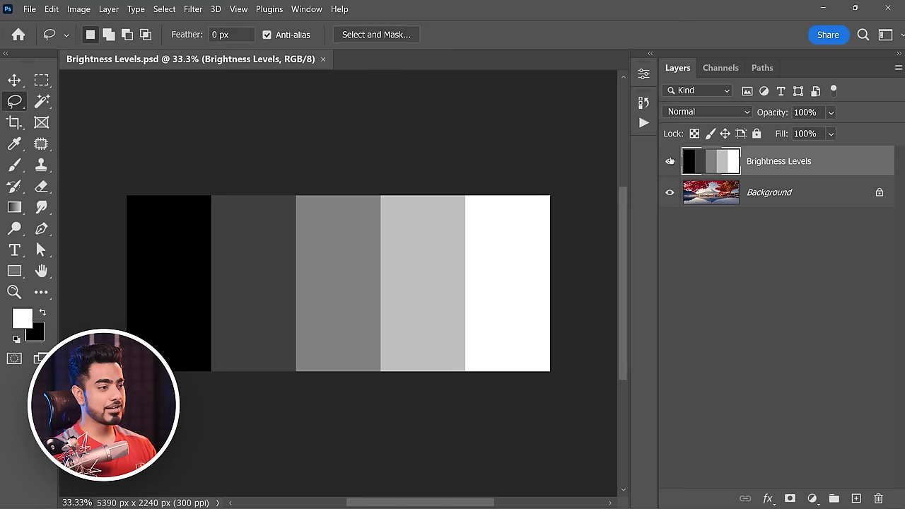
# - In Brightness Levels.psd, hide the Brightness Levels layer to view the photo beneath it, and show the layer again
pyautogui.click(668, 167)
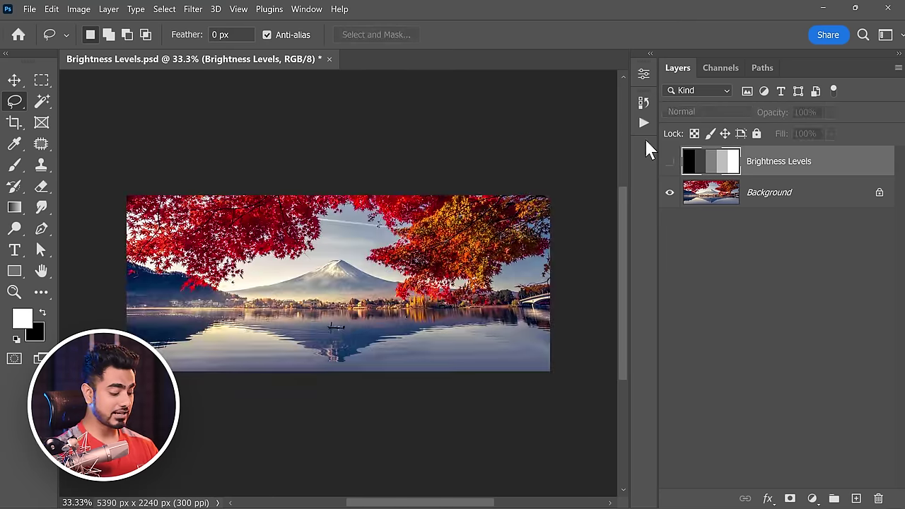
pyautogui.hotkey('ctrl', '+')
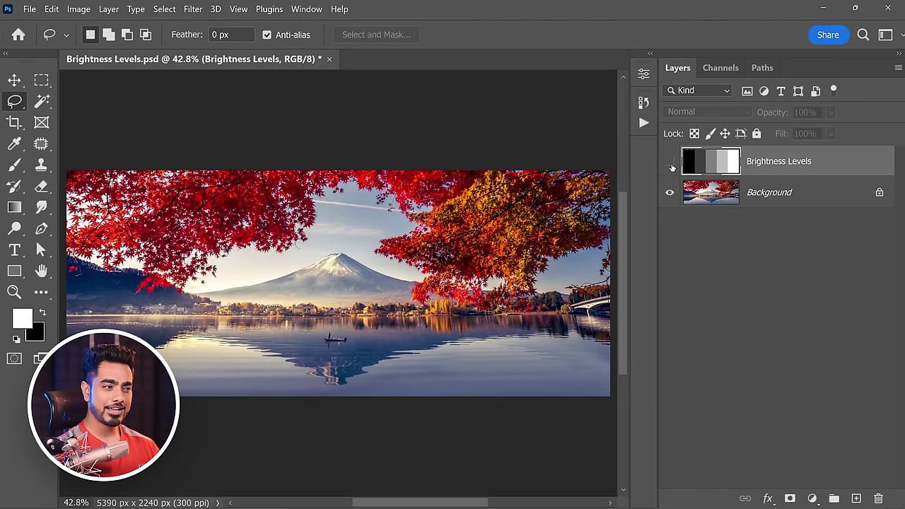
pyautogui.click(669, 161)
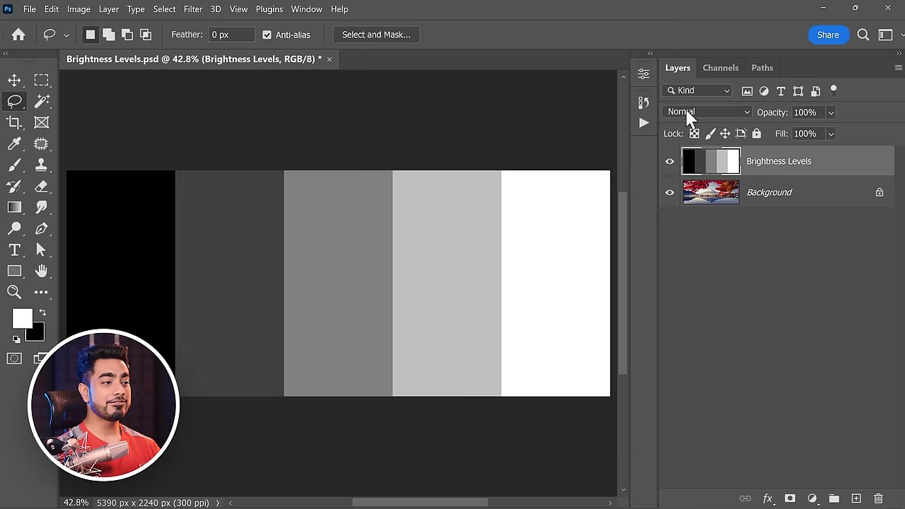
# - Set the Brightness Levels layer's blend mode to Screen and inspect its effect in the white and black bands up close
pyautogui.click(688, 113)
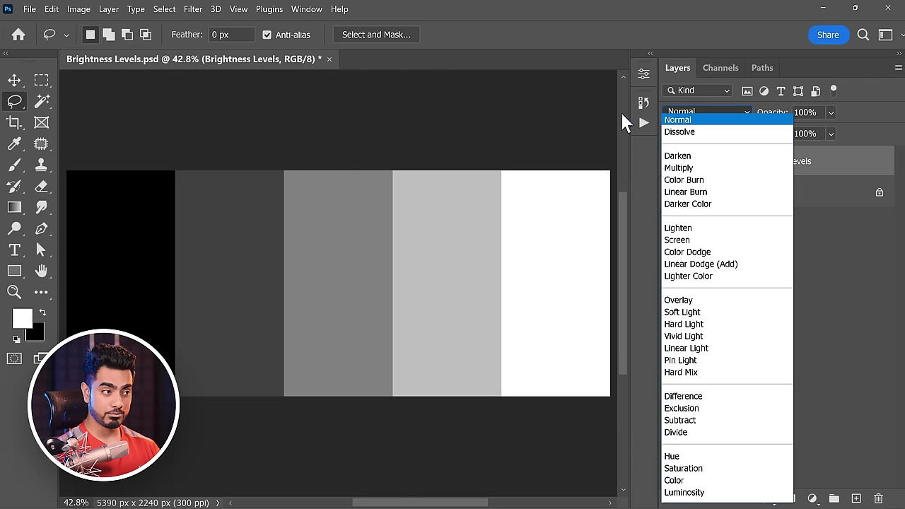
pyautogui.click(673, 240)
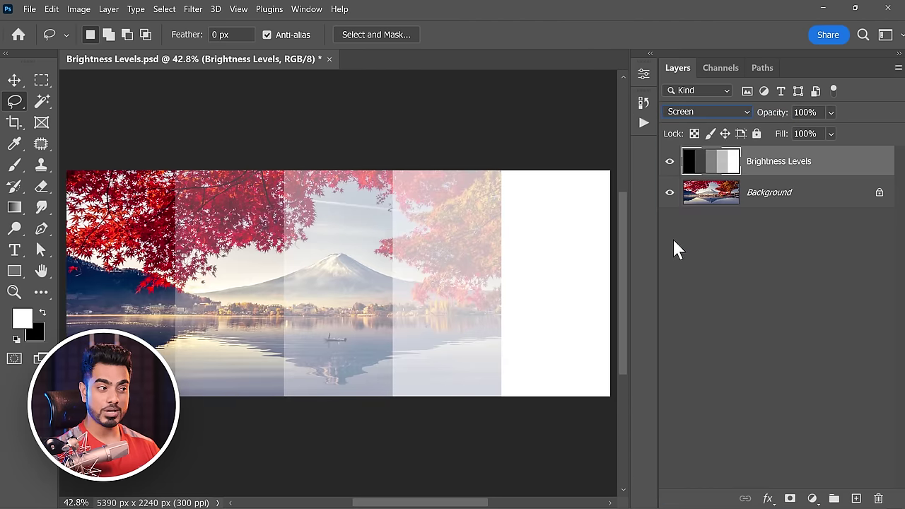
pyautogui.scroll(5, 477, 233)
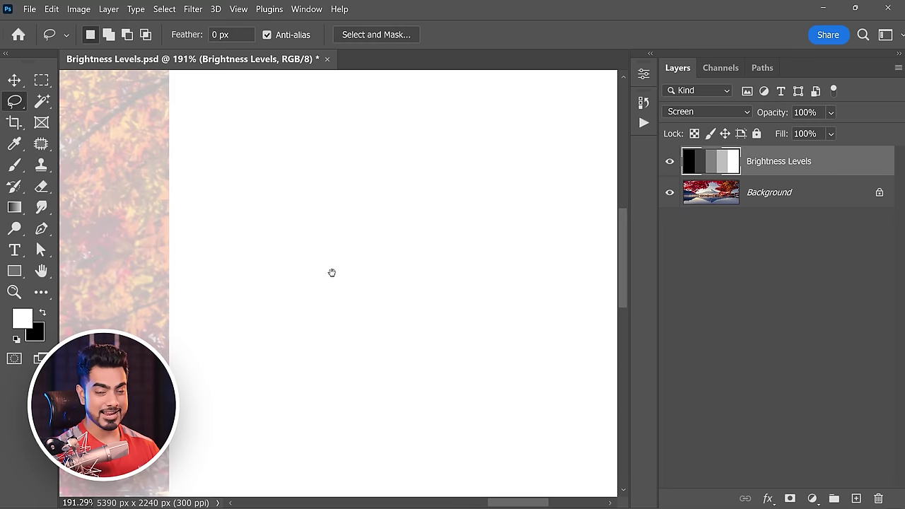
pyautogui.scroll(-8, 445, 213)
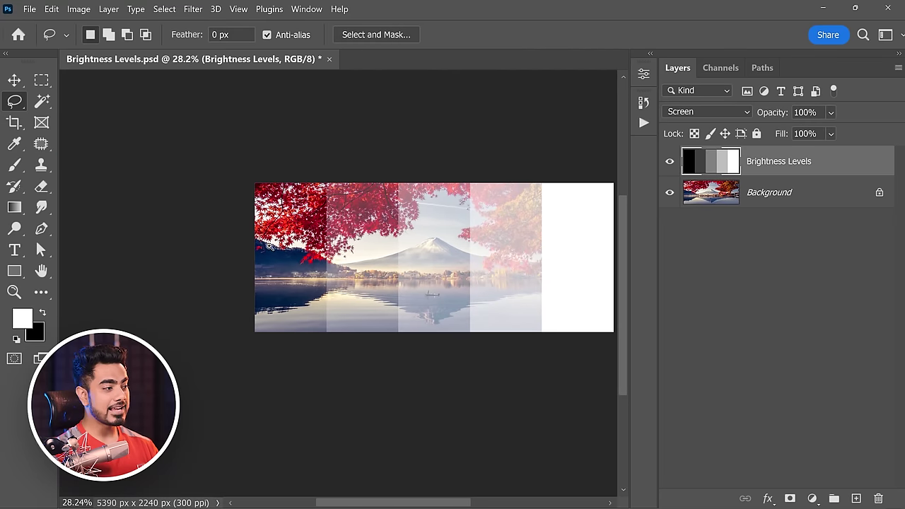
pyautogui.scroll(6, 276, 240)
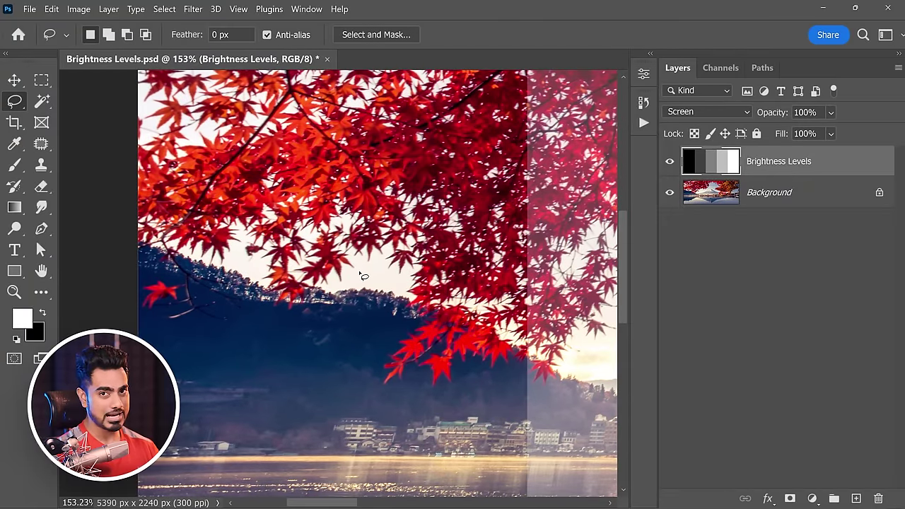
pyautogui.scroll(-5, 385, 233)
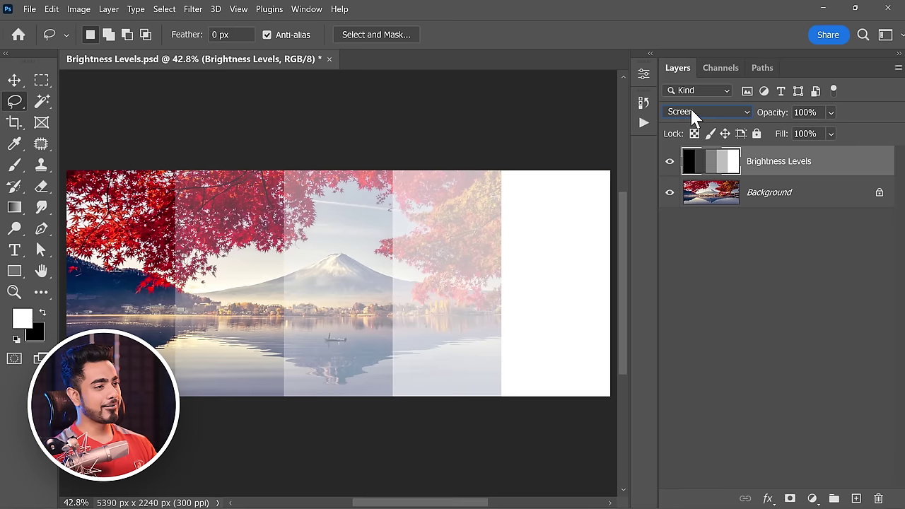
# - Switch the Brightness Levels layer to Multiply for comparison and return its blend mode to Screen
pyautogui.click(689, 113)
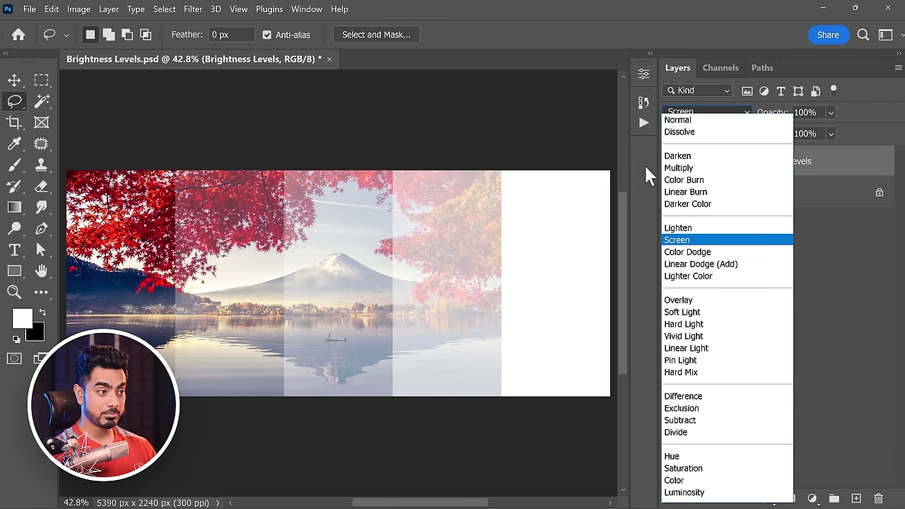
pyautogui.click(678, 169)
pyautogui.moveTo(379, 162); pyautogui.dragTo(372, 156)
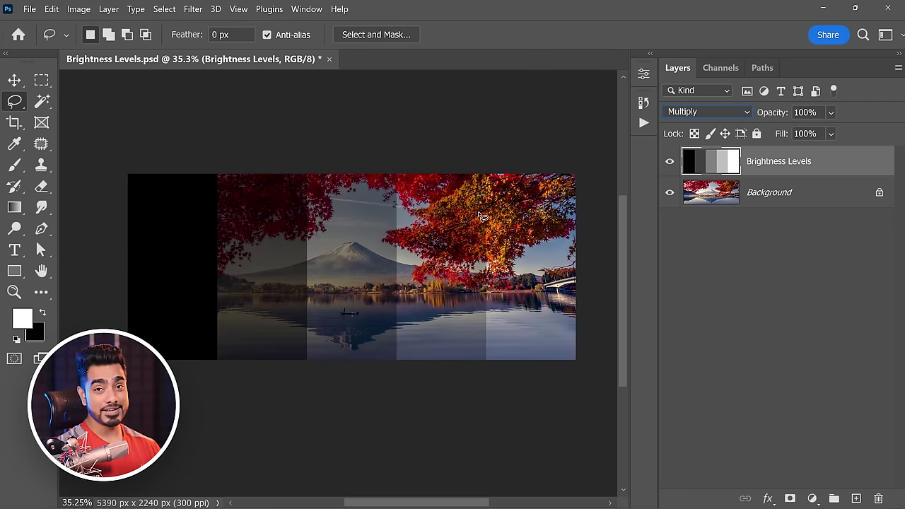
pyautogui.click(709, 113)
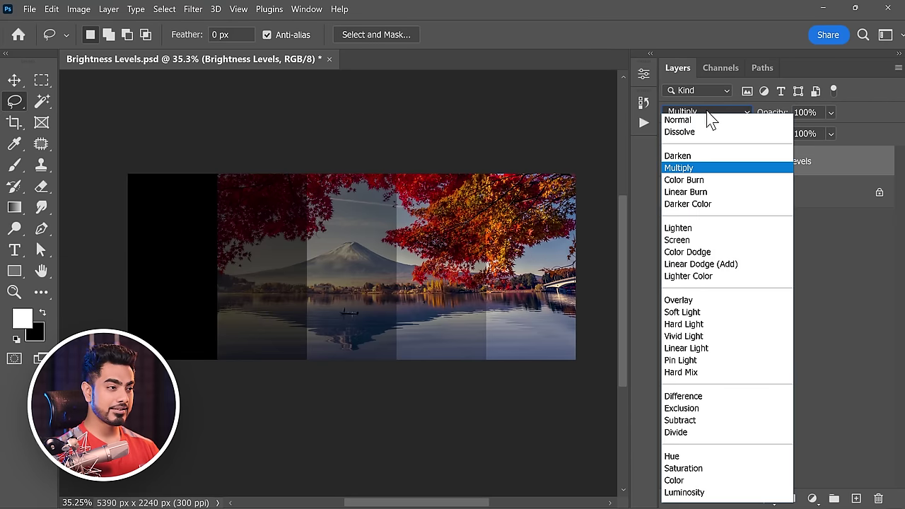
pyautogui.click(676, 240)
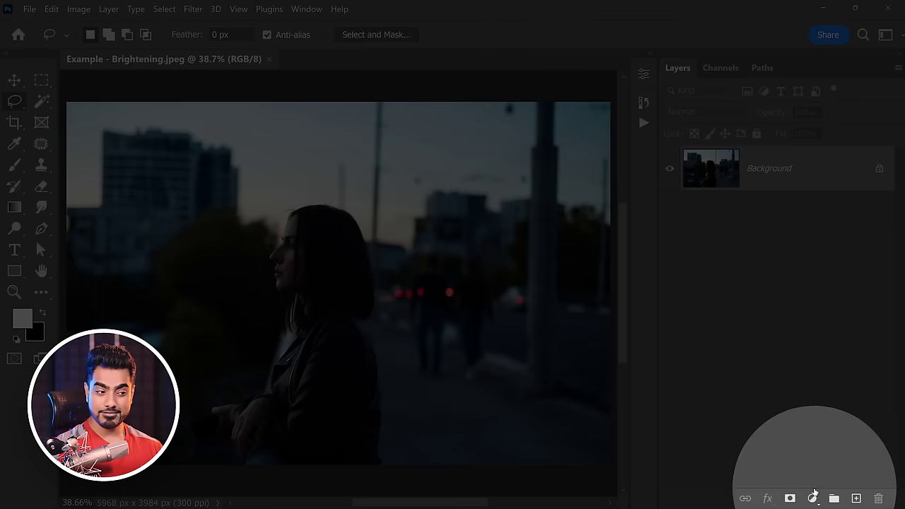
# - In Example - Brightening.jpeg, add a Curves adjustment layer above the Background and set its blend mode to Screen
pyautogui.click(812, 498)
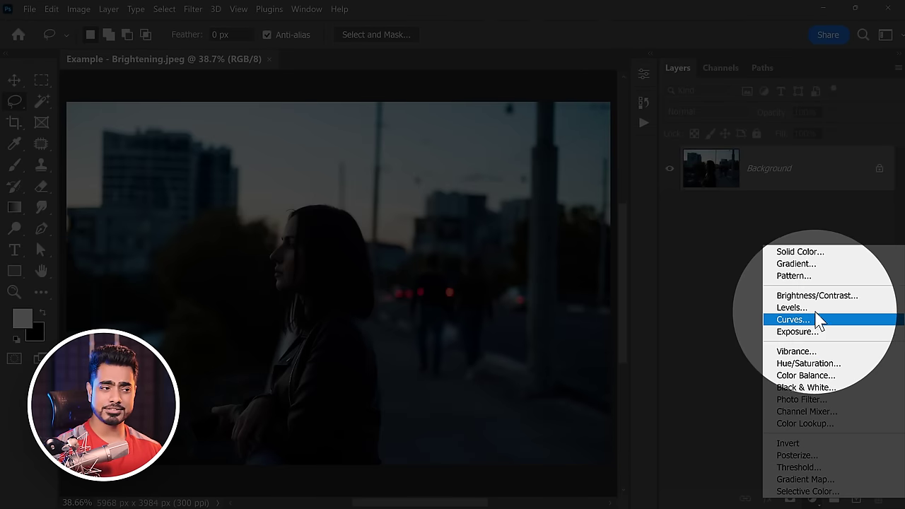
pyautogui.click(813, 320)
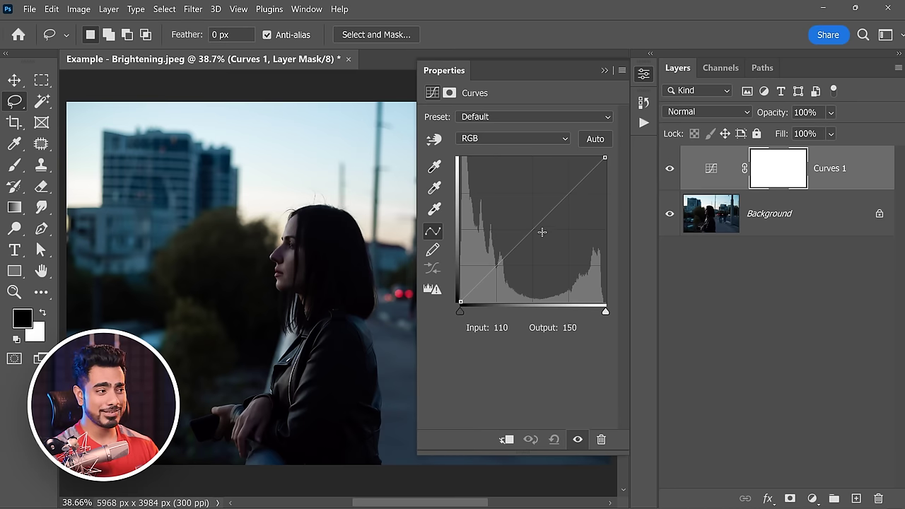
pyautogui.click(604, 70)
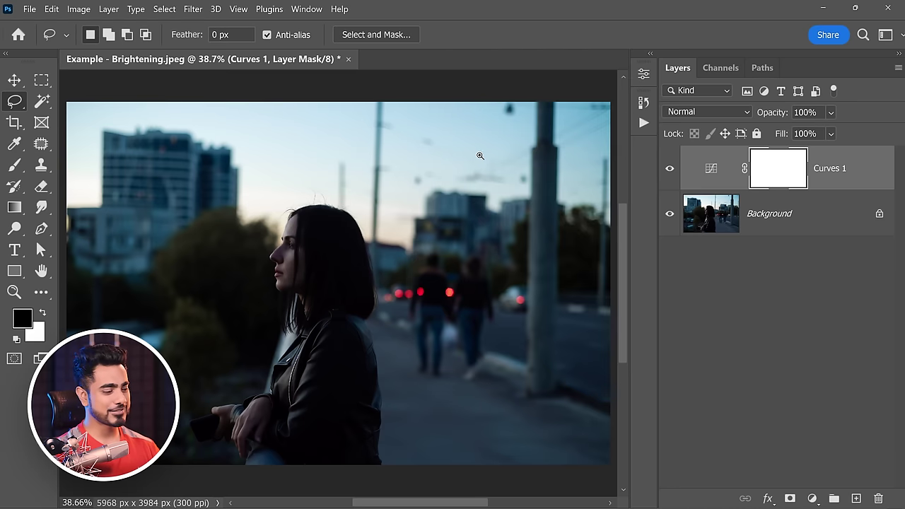
pyautogui.scroll(-2, 471, 162)
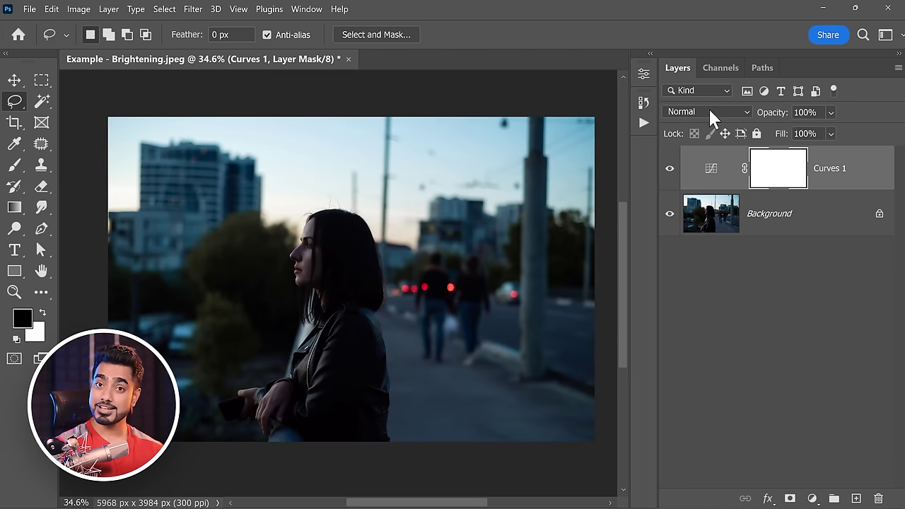
pyautogui.click(706, 110)
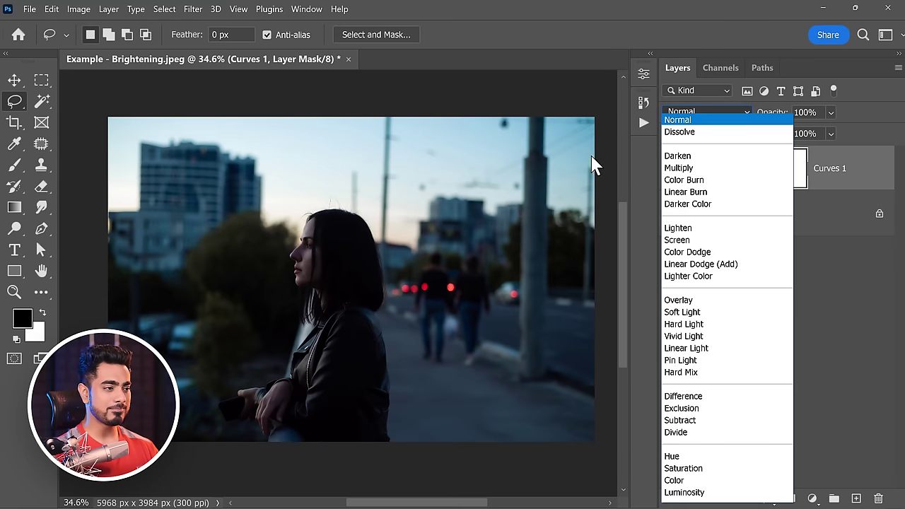
pyautogui.click(677, 239)
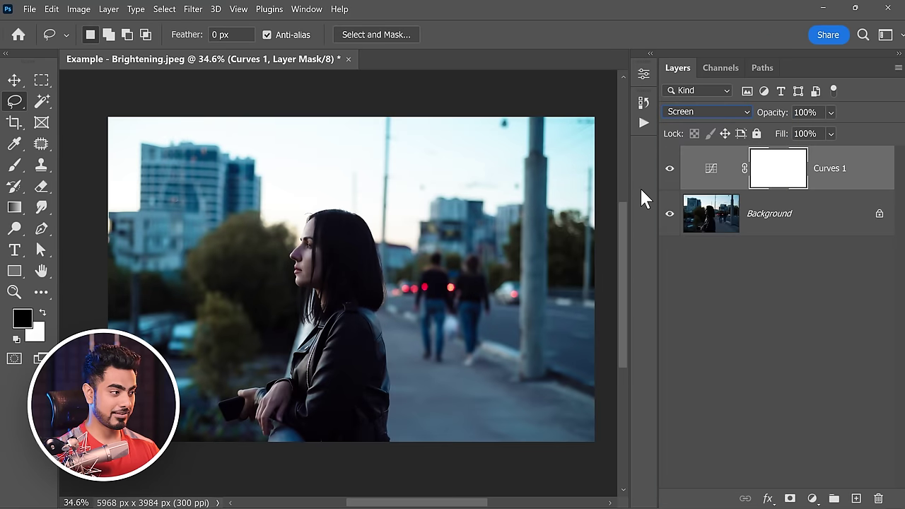
pyautogui.scroll(1, 102, 104)
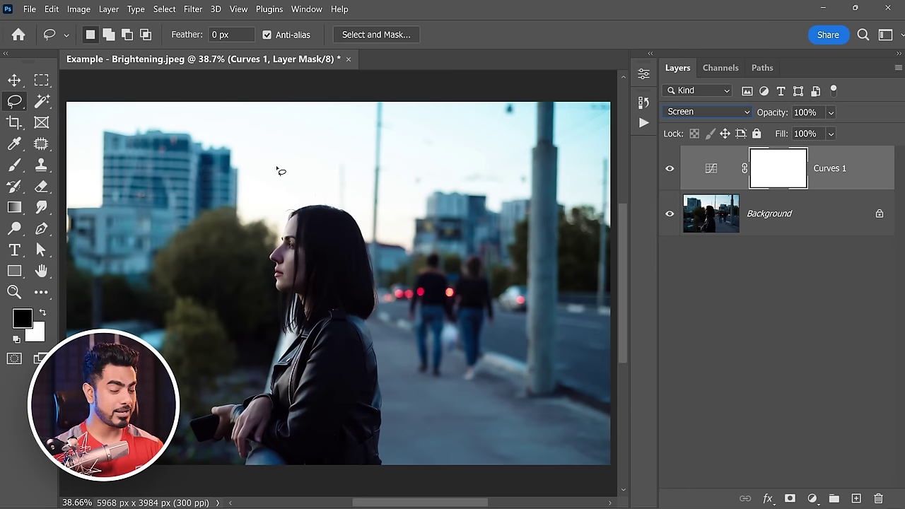
# - In the Curves layer's Blending Options, lower the Blend If white limit of the Underlying Layer to 161
pyautogui.doubleClick(867, 172)
pyautogui.moveTo(290, 88); pyautogui.dragTo(423, 67)
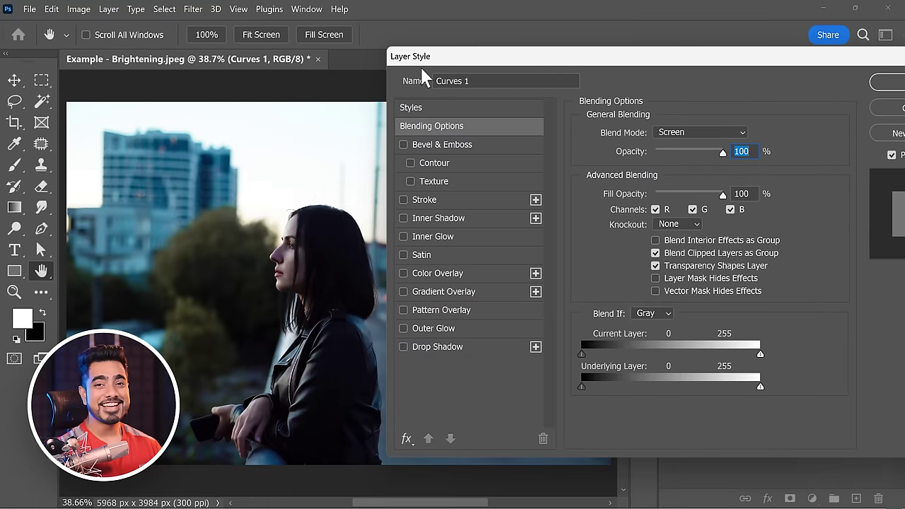
pyautogui.moveTo(574, 59); pyautogui.dragTo(196, 74)
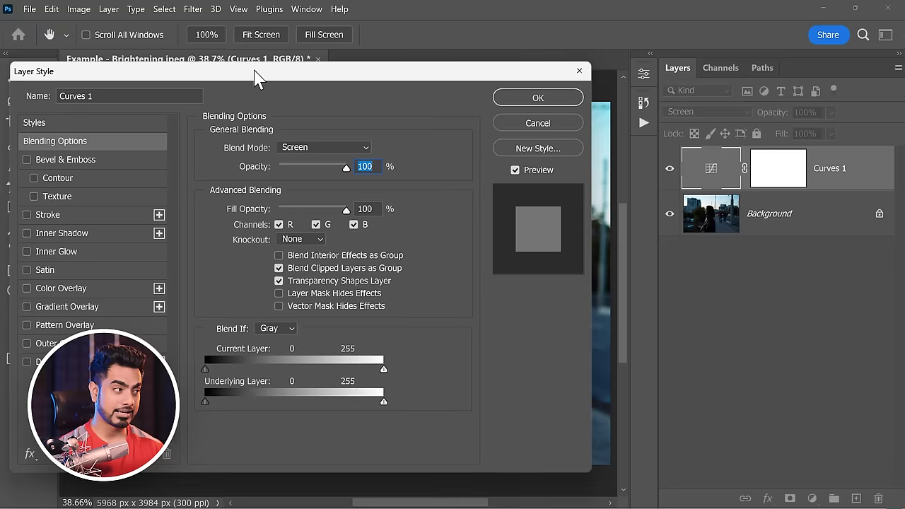
pyautogui.moveTo(253, 77); pyautogui.dragTo(579, 72)
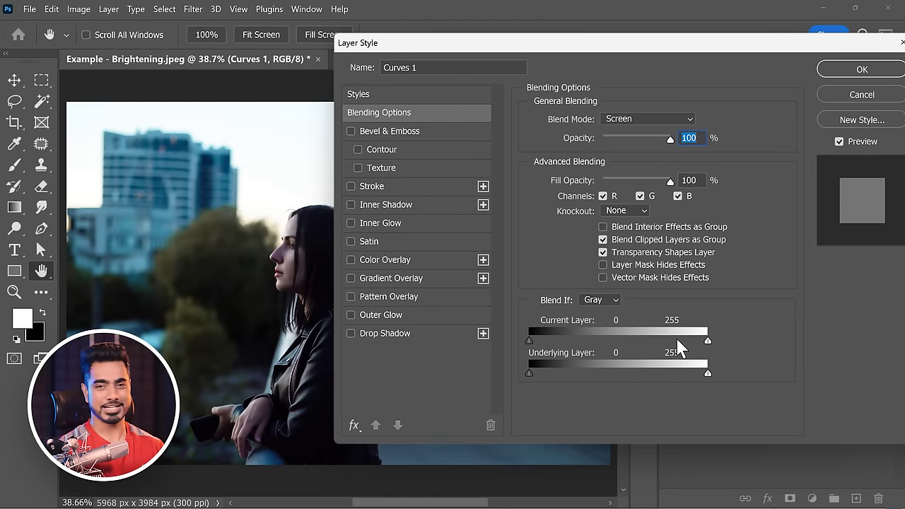
pyautogui.moveTo(494, 59); pyautogui.dragTo(556, 54)
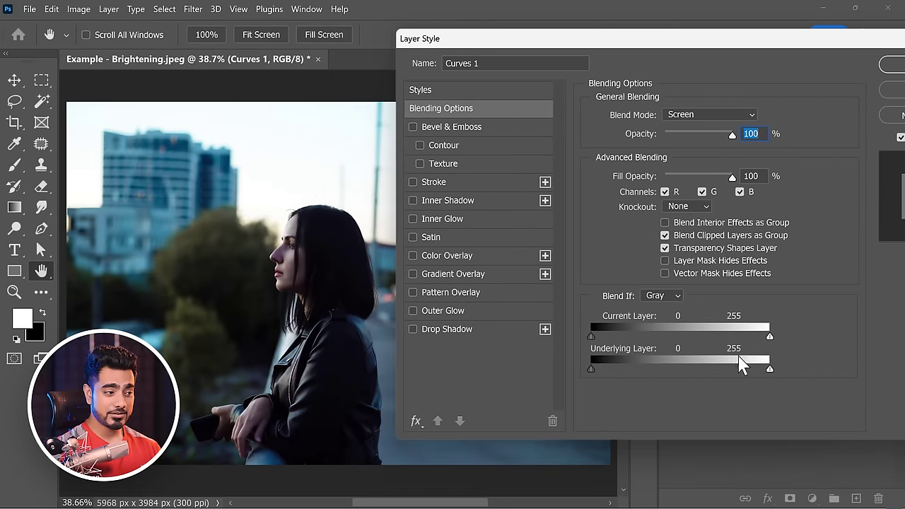
pyautogui.moveTo(769, 371); pyautogui.dragTo(706, 373)
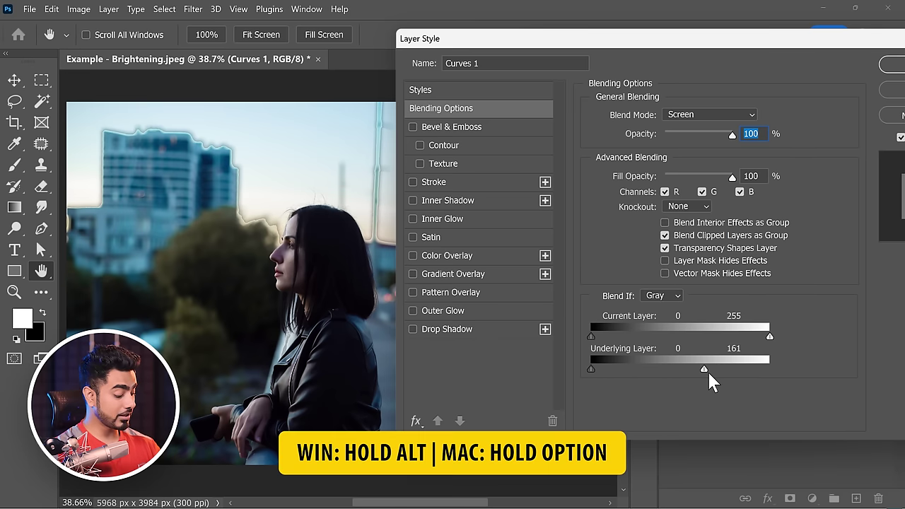
# - Split the Underlying Layer's white Blend If slider, spread its halves widely apart and apply, and compare the photo with the Curves layer hidden and shown
pyautogui.press('alt')
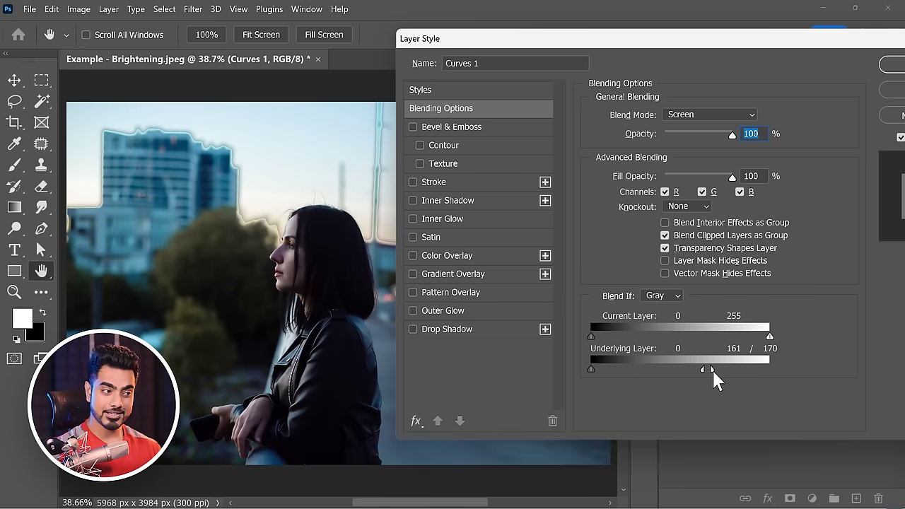
pyautogui.moveTo(707, 369); pyautogui.dragTo(797, 364)
pyautogui.moveTo(696, 367); pyautogui.dragTo(537, 365)
pyautogui.click(751, 66)
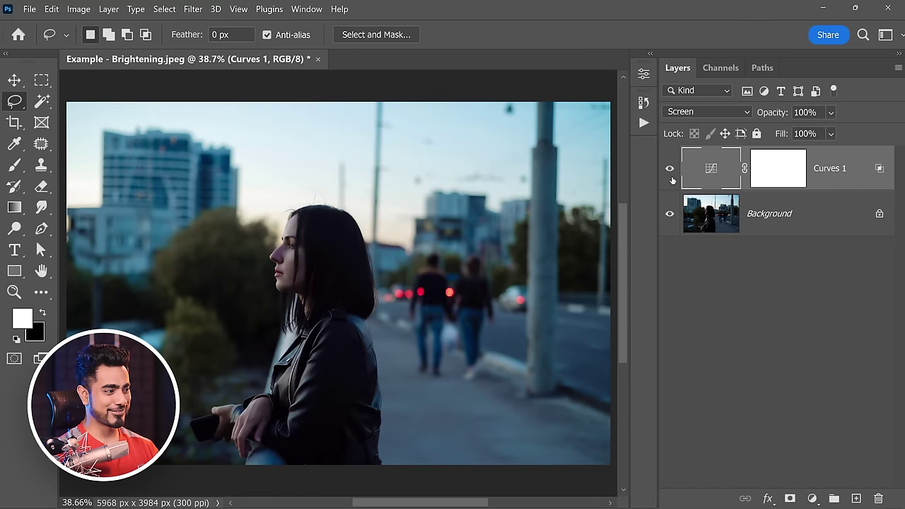
pyautogui.click(670, 170)
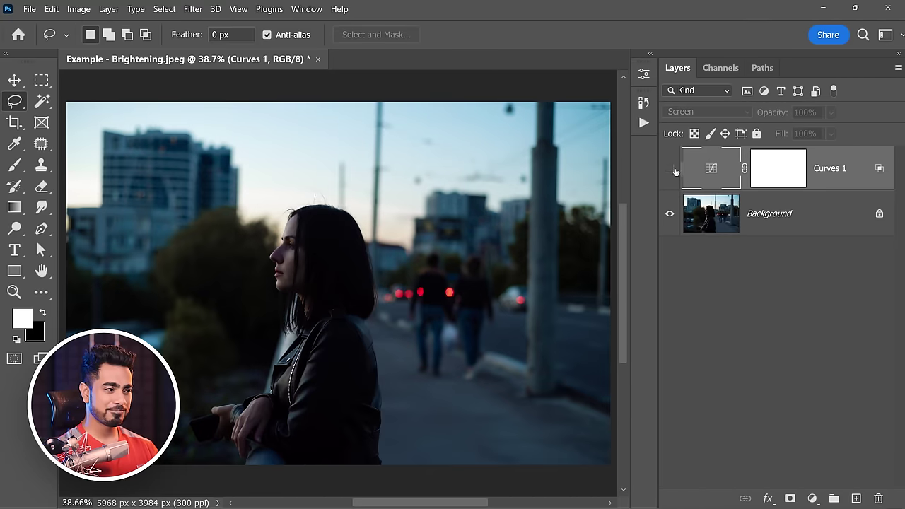
pyautogui.click(669, 170)
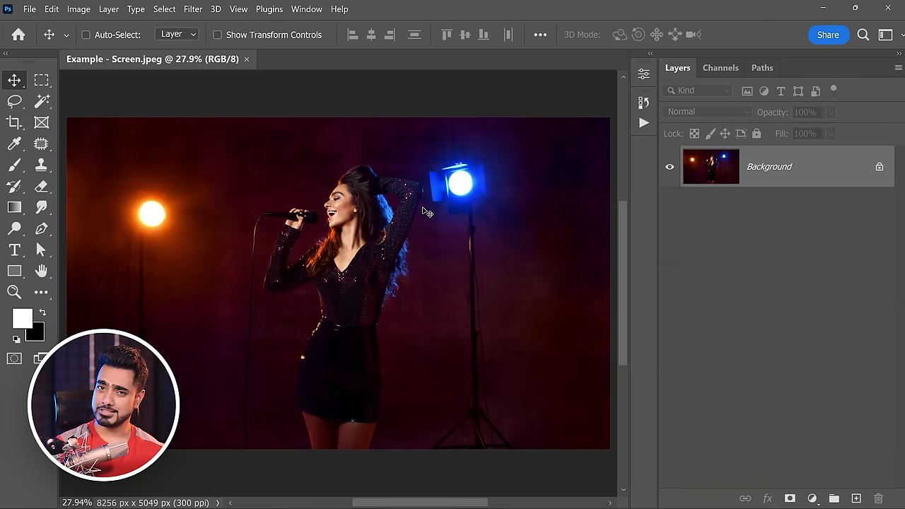
# - Place Smoke.jpeg from the Examples folder into Example - Screen.jpeg and scale it up to cover the whole photo
pyautogui.click(117, 495)
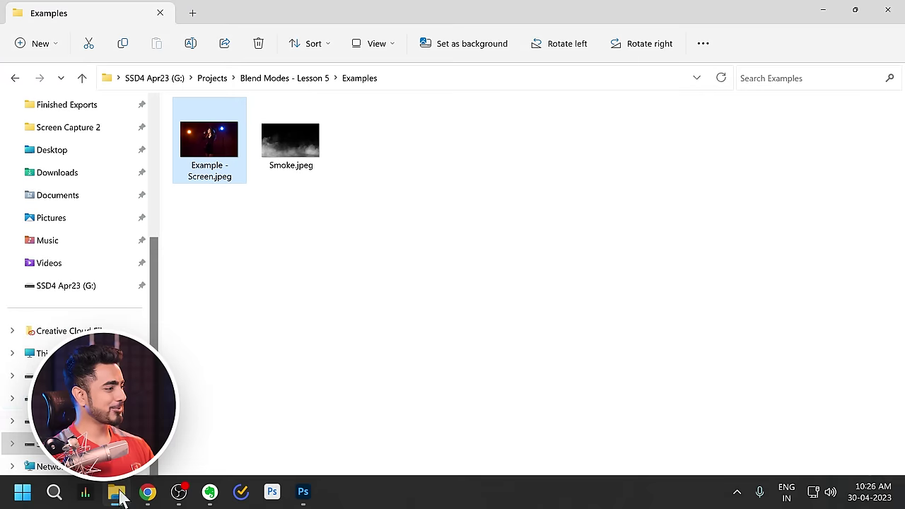
pyautogui.click(292, 145)
pyautogui.moveTo(293, 135); pyautogui.dragTo(311, 330)
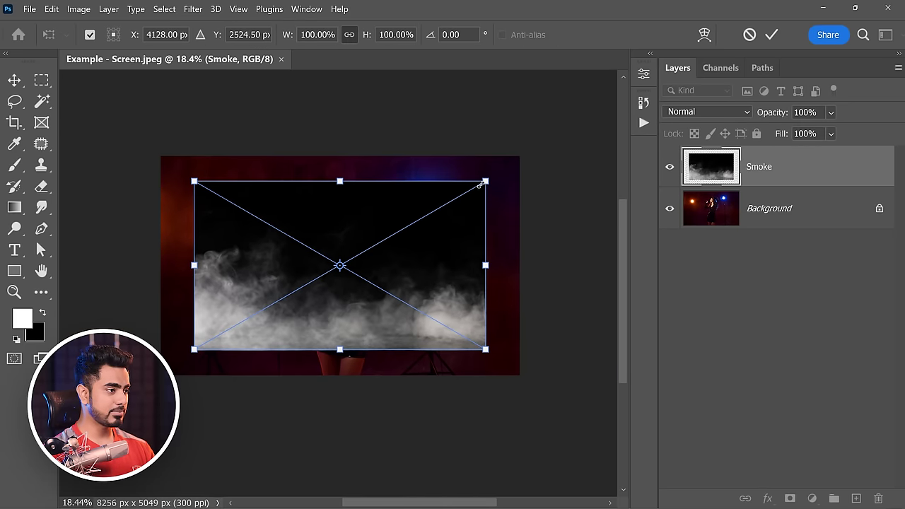
pyautogui.moveTo(481, 183); pyautogui.dragTo(546, 146)
pyautogui.press('Return')
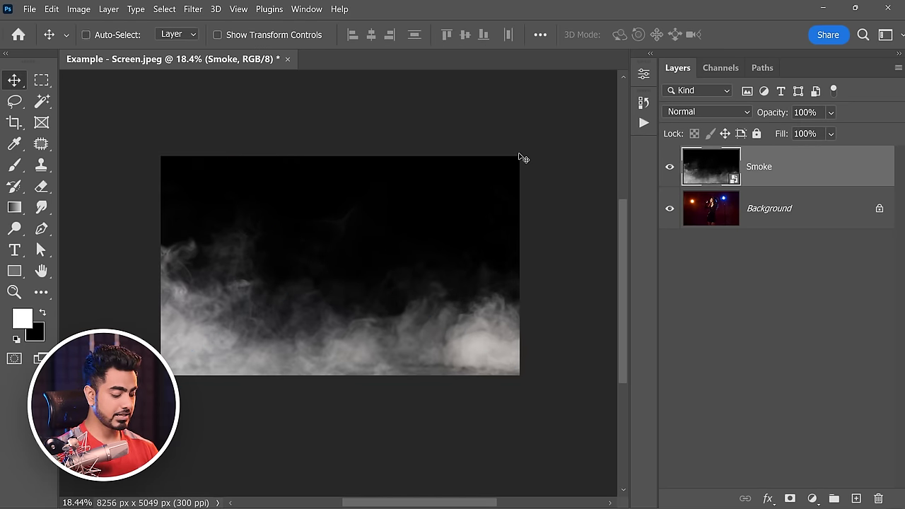
# - Set the Smoke layer's blend mode to Screen
pyautogui.hotkey('ctrl', '0')
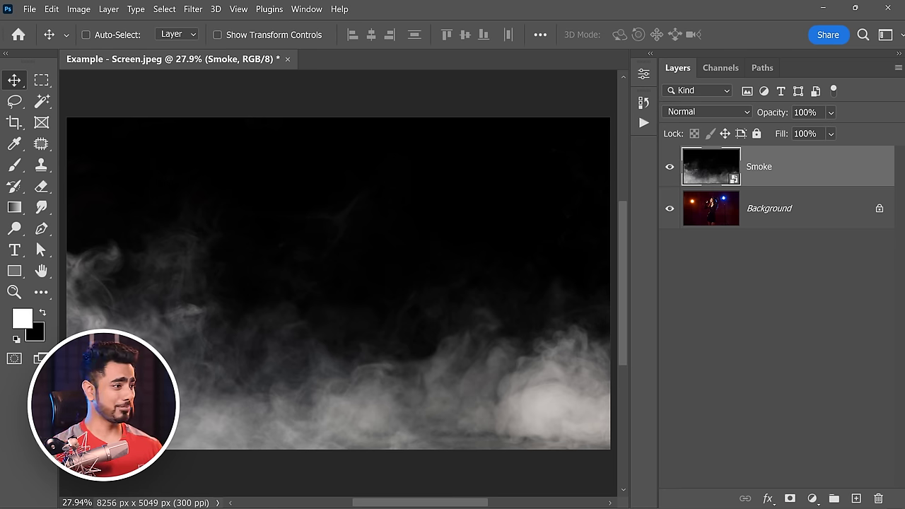
pyautogui.click(691, 113)
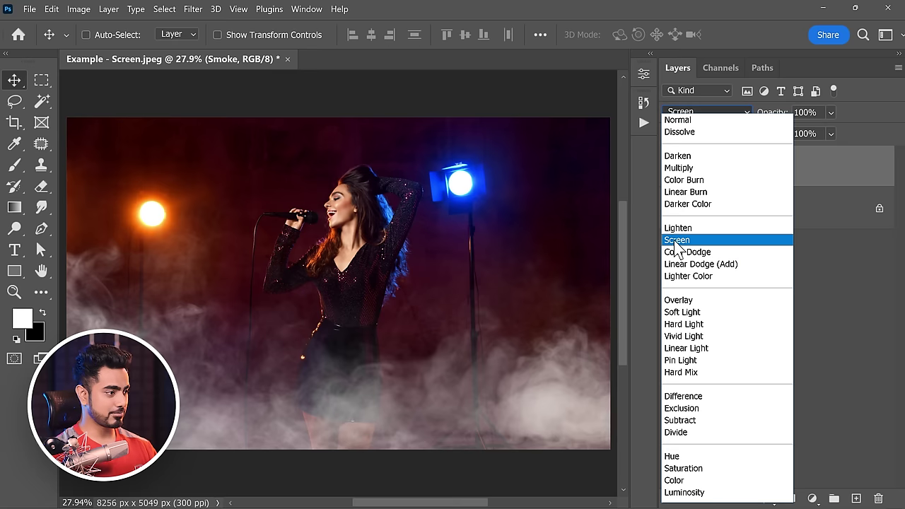
pyautogui.click(668, 240)
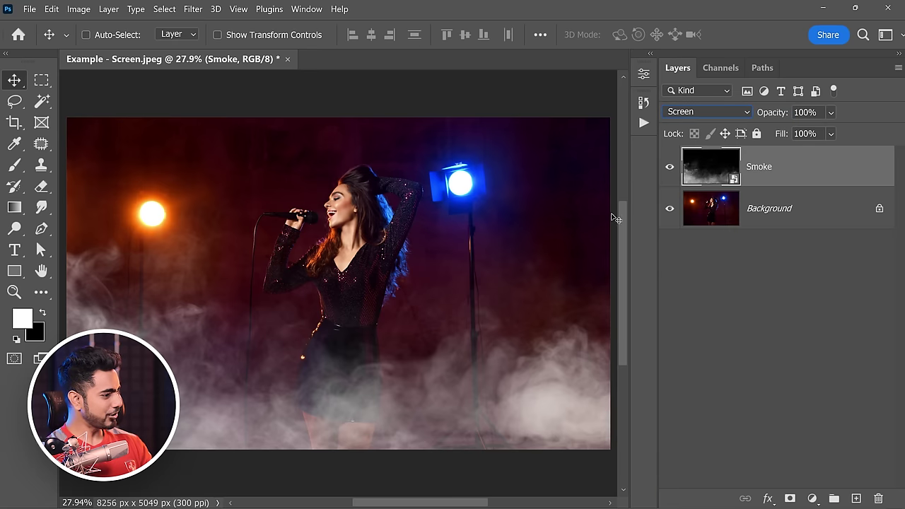
# - With Free Transform, move the Smoke layer down toward the singer's legs, enlarge it, and apply the transformation
pyautogui.hotkey('ctrl', '-')
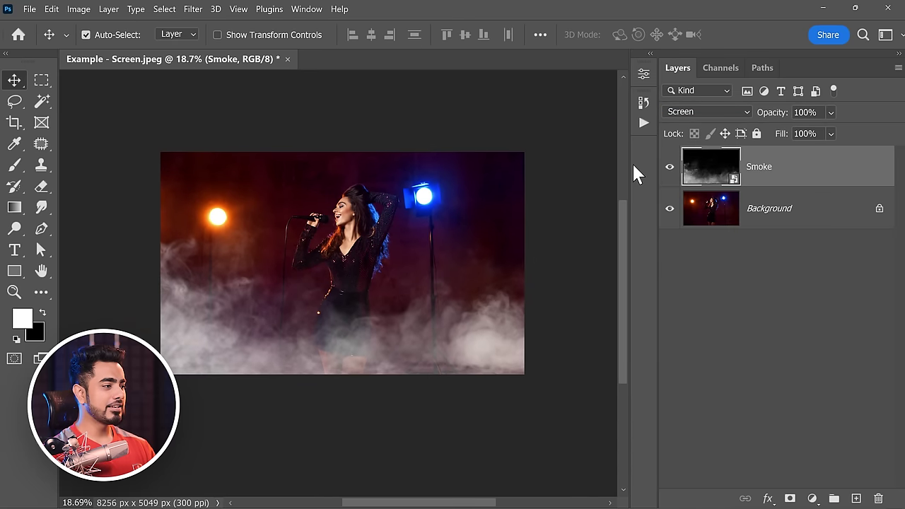
pyautogui.hotkey('ctrl', 't')
pyautogui.moveTo(456, 259); pyautogui.dragTo(455, 303)
pyautogui.hotkey('ctrl', '-')
pyautogui.moveTo(381, 301); pyautogui.dragTo(381, 385)
pyautogui.moveTo(527, 216); pyautogui.dragTo(558, 178)
pyautogui.press('Return')
pyautogui.hotkey('ctrl', '0')
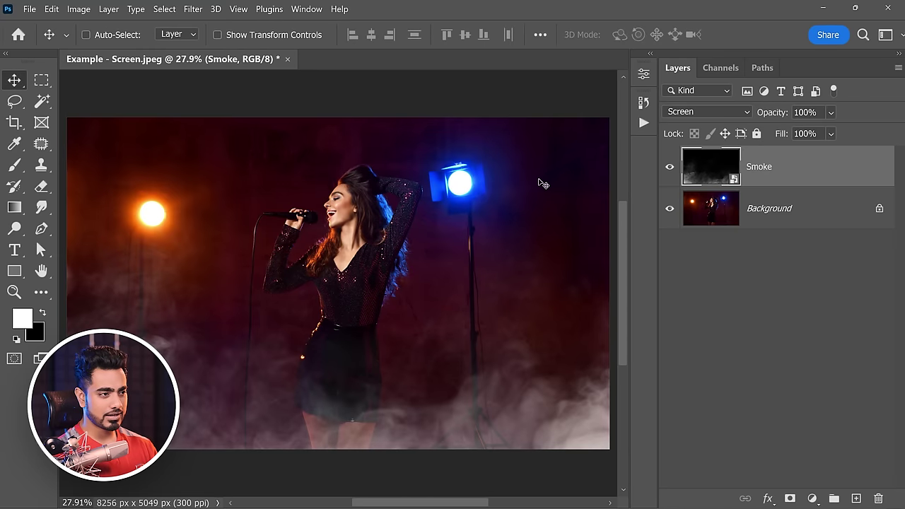
# - Select the singer on the Background layer with Select Subject and mask her out of the Smoke layer with an inverted layer mask
pyautogui.click(782, 217)
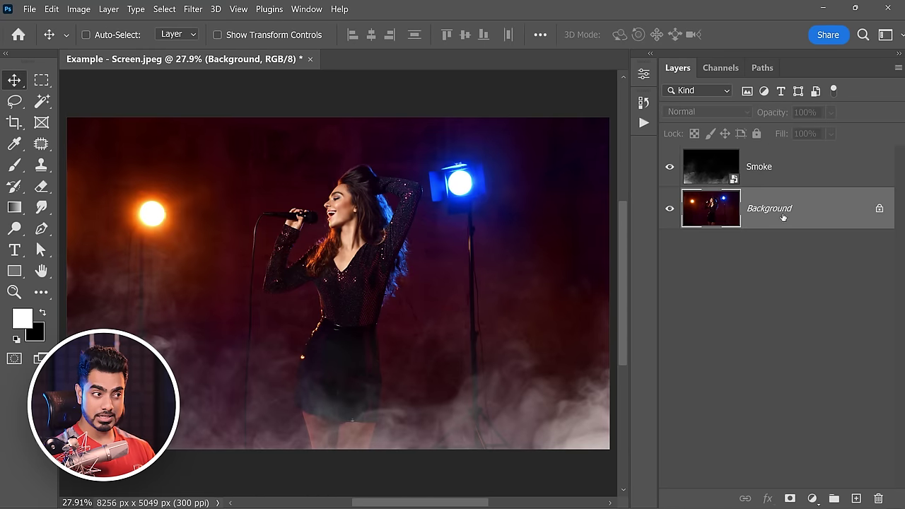
pyautogui.click(41, 101)
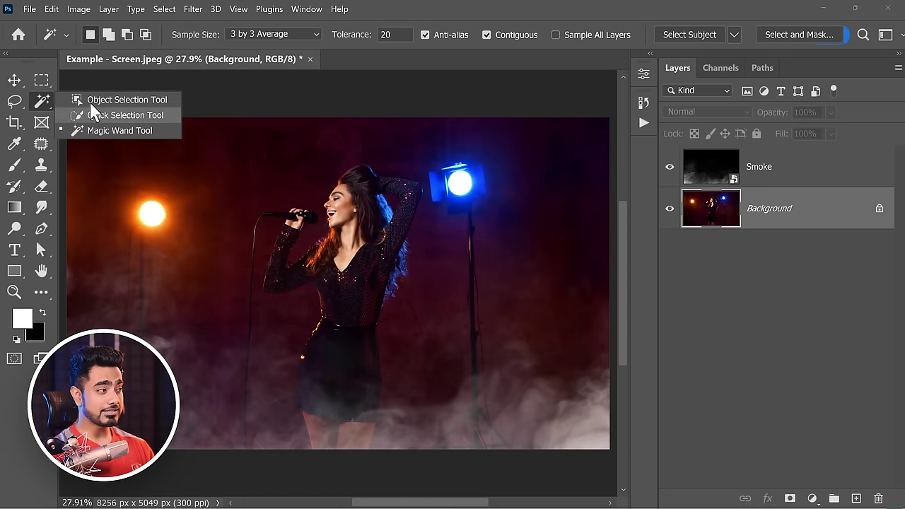
pyautogui.click(99, 101)
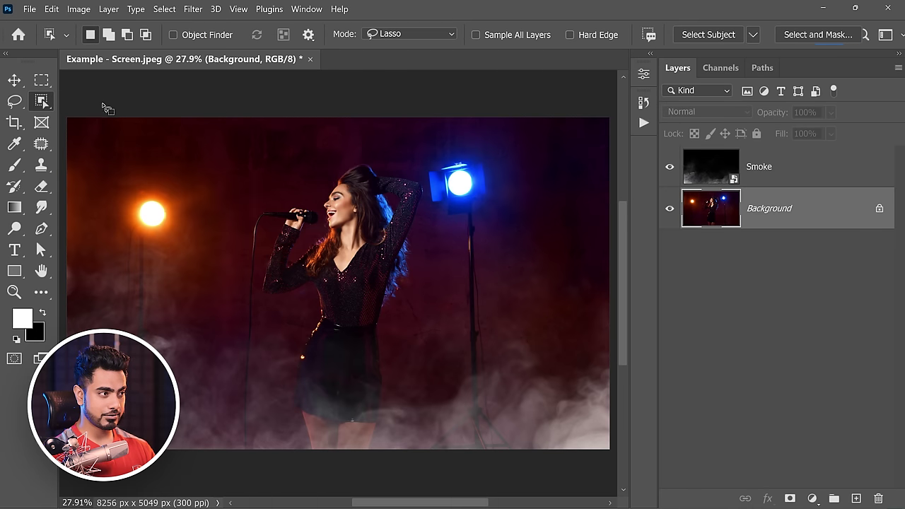
pyautogui.click(728, 39)
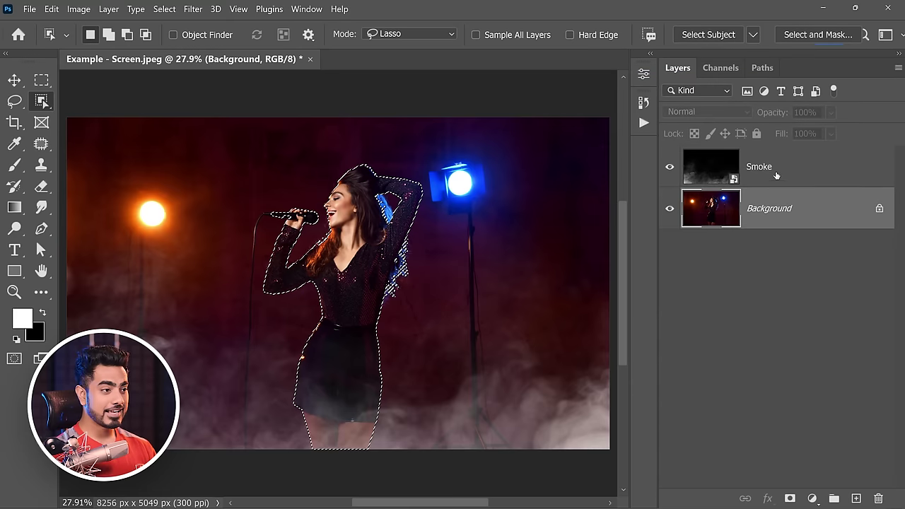
pyautogui.click(781, 178)
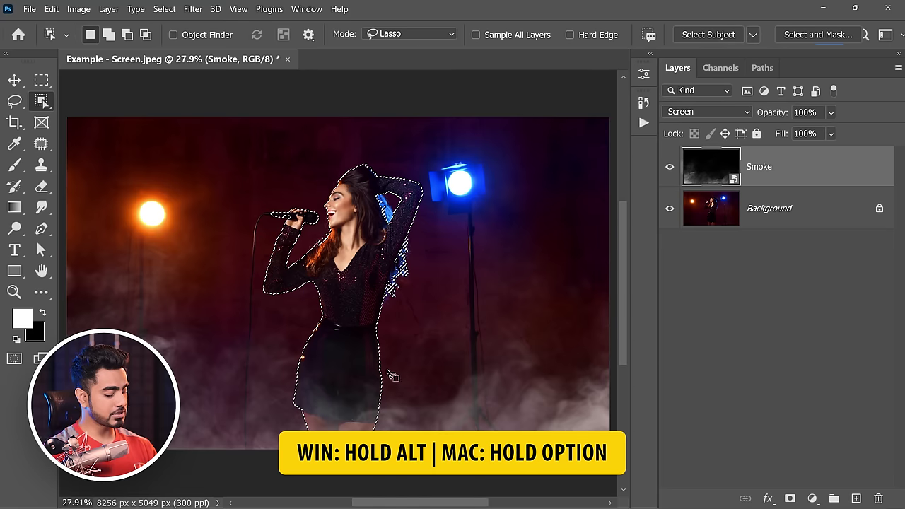
pyautogui.keyDown('alt'); pyautogui.click(790, 499); pyautogui.keyUp('alt')
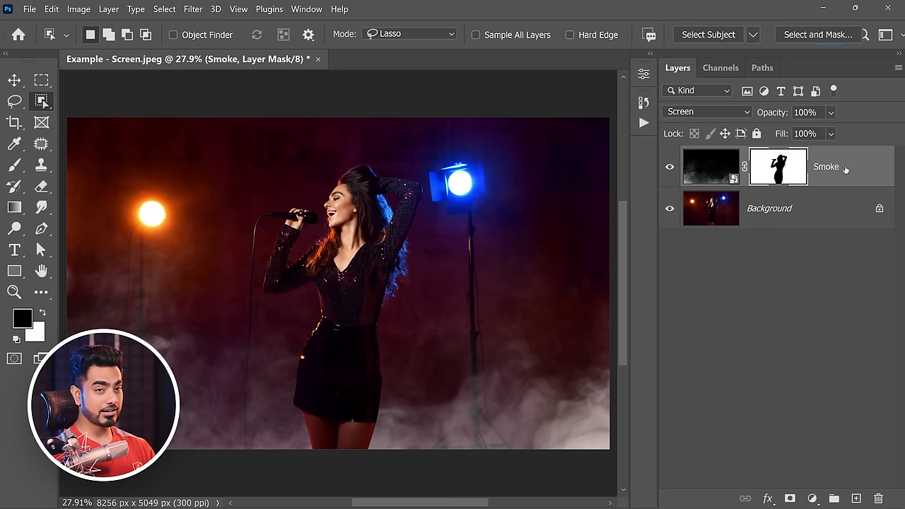
# - Duplicate the masked Smoke layer and disable the layer mask on the copy
pyautogui.hotkey('ctrl', 'j')
pyautogui.press('x')
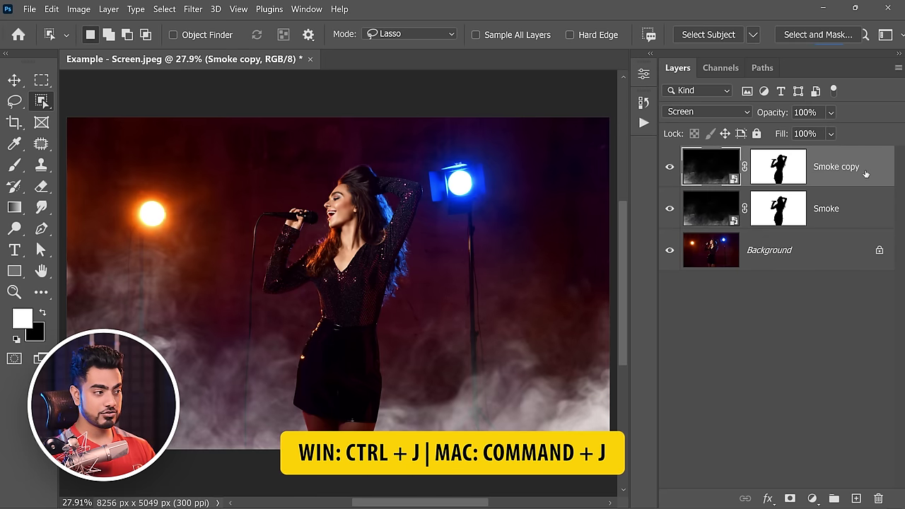
pyautogui.keyDown('shift'); pyautogui.click(783, 172); pyautogui.keyUp('shift')
pyautogui.scroll(-3, 447, 242)
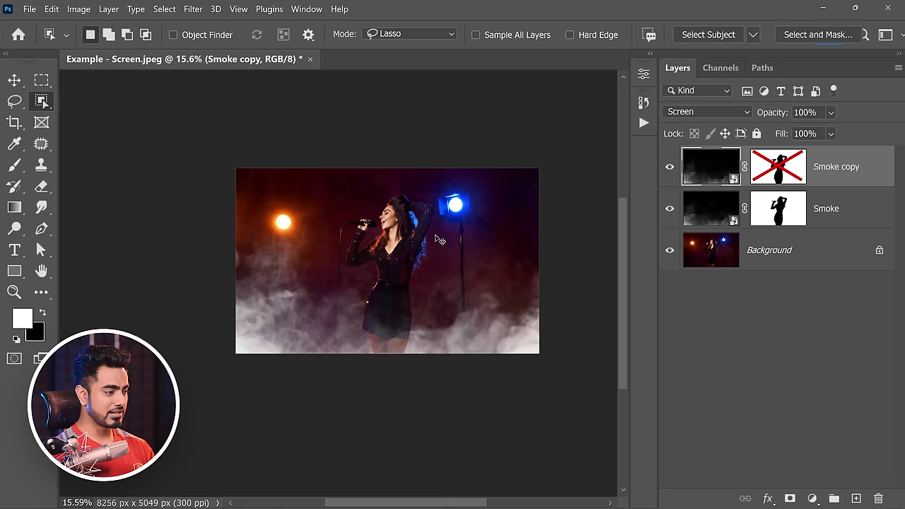
# - With Free Transform, shift the Smoke copy layer horizontally about 389 px to the right
pyautogui.hotkey('ctrl', 't')
pyautogui.scroll(2, 462, 265)
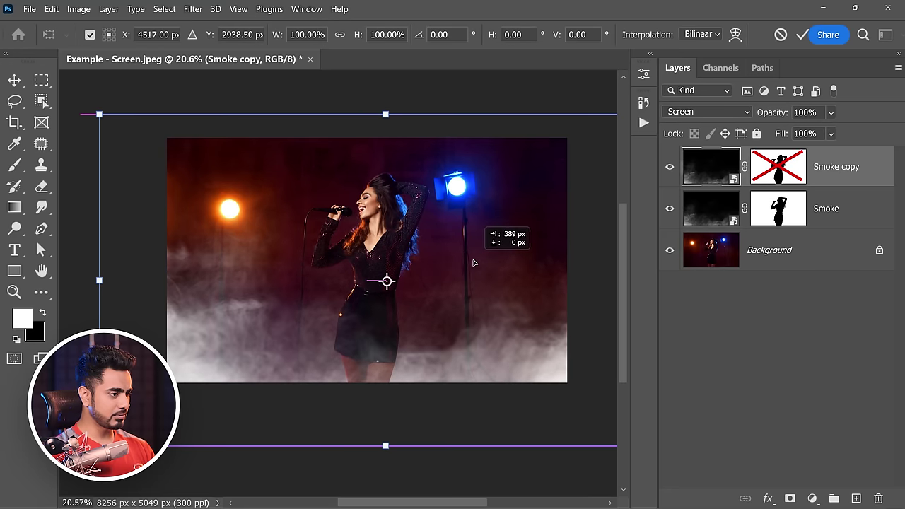
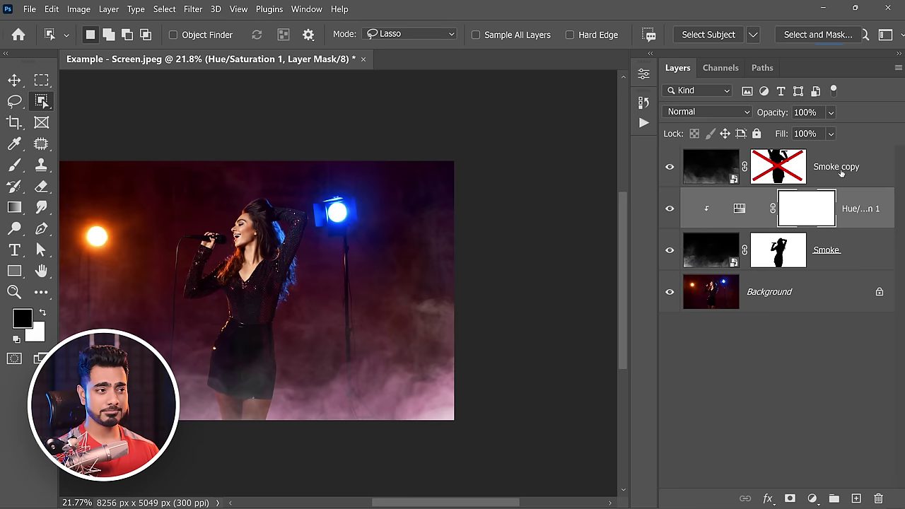
# - Add a Hue/Saturation adjustment layer above the Smoke copy layer and clip it to that layer
pyautogui.click(841, 173)
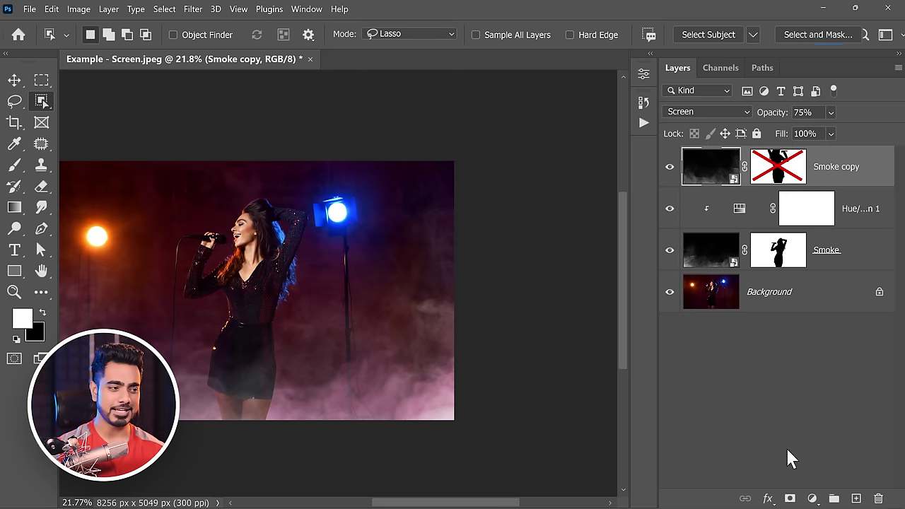
pyautogui.click(811, 499)
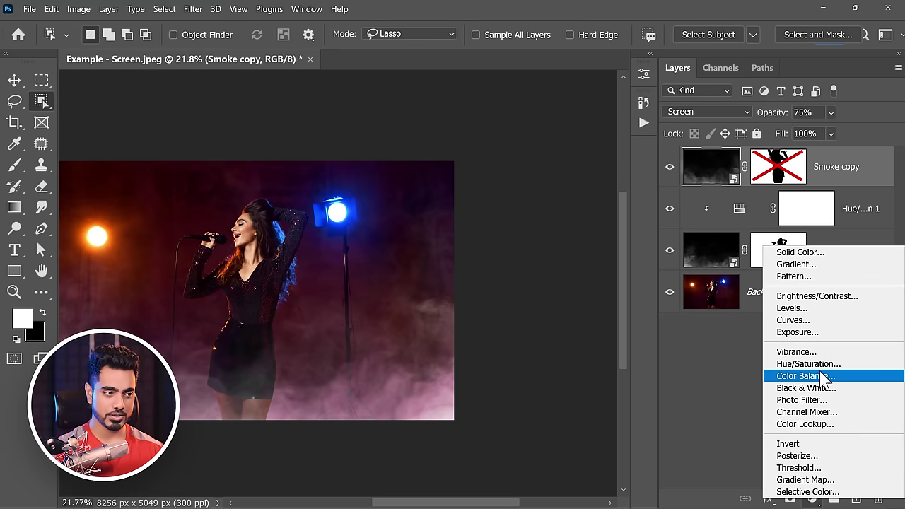
pyautogui.click(822, 365)
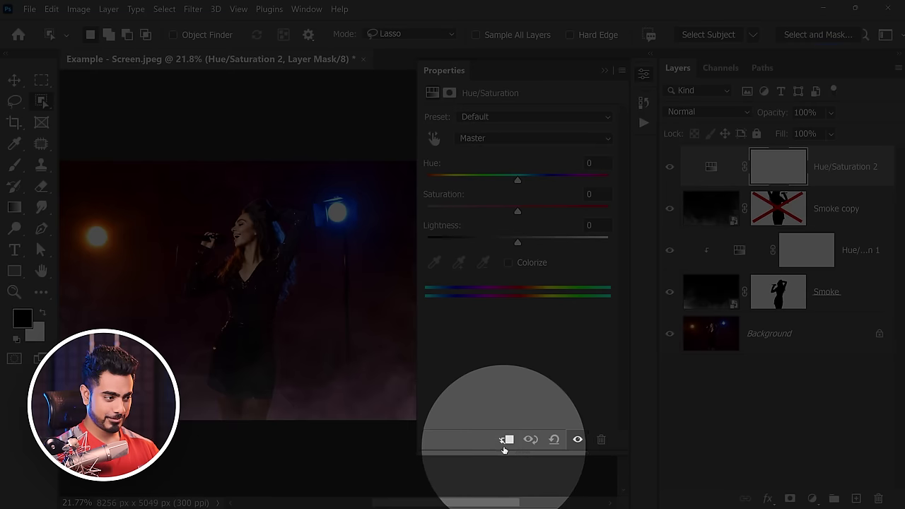
pyautogui.click(506, 439)
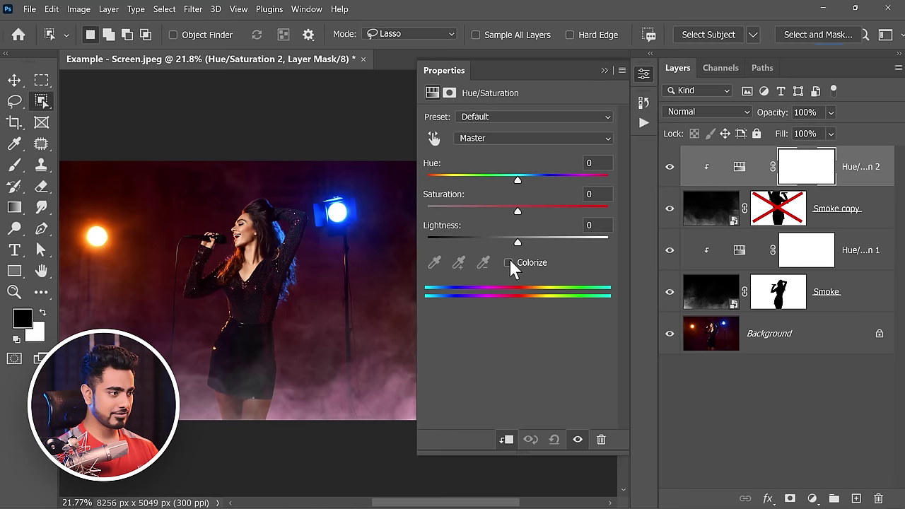
# - Colorize the clipped Hue/Saturation adjustment with hue 264 and saturation 24, and fit the photo in view
pyautogui.click(509, 263)
pyautogui.moveTo(427, 180); pyautogui.dragTo(562, 184)
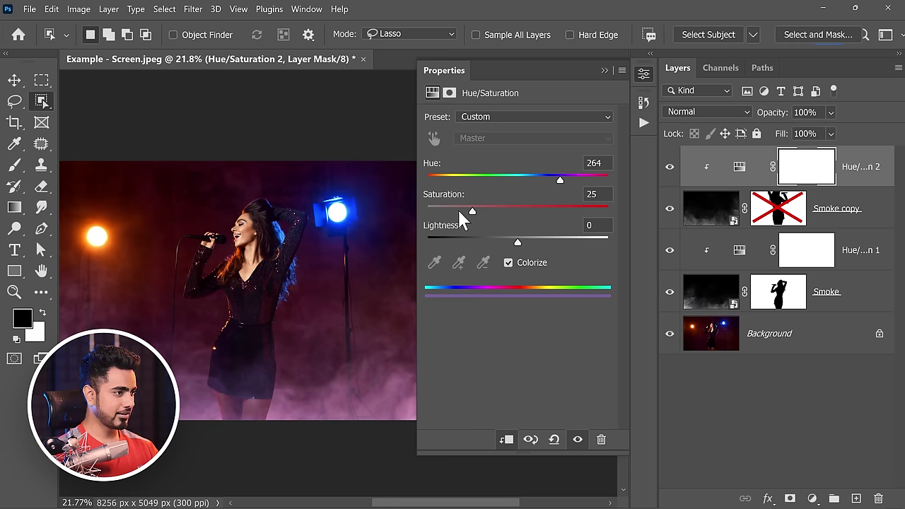
pyautogui.moveTo(469, 210)
pyautogui.mouseDown()
pyautogui.moveTo(502, 210)
pyautogui.moveTo(470, 212)
pyautogui.mouseUp()
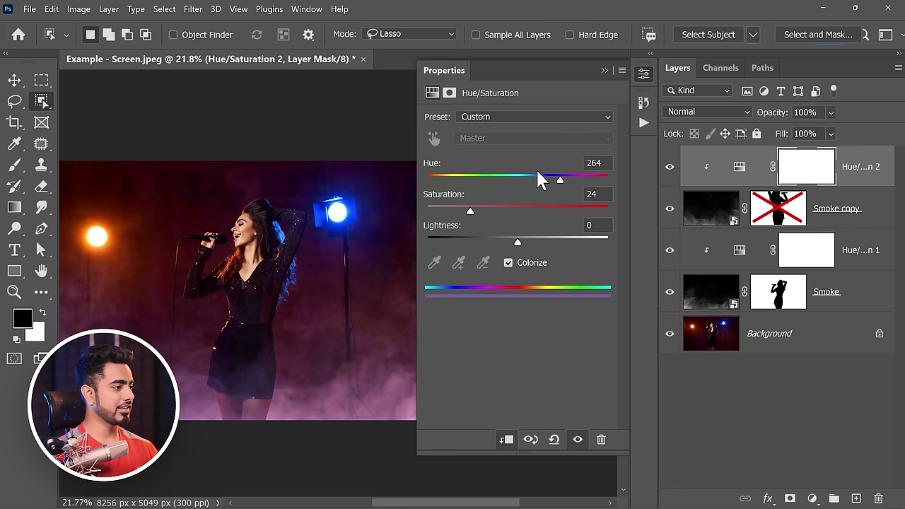
pyautogui.click(604, 70)
pyautogui.hotkey('ctrl', '0')
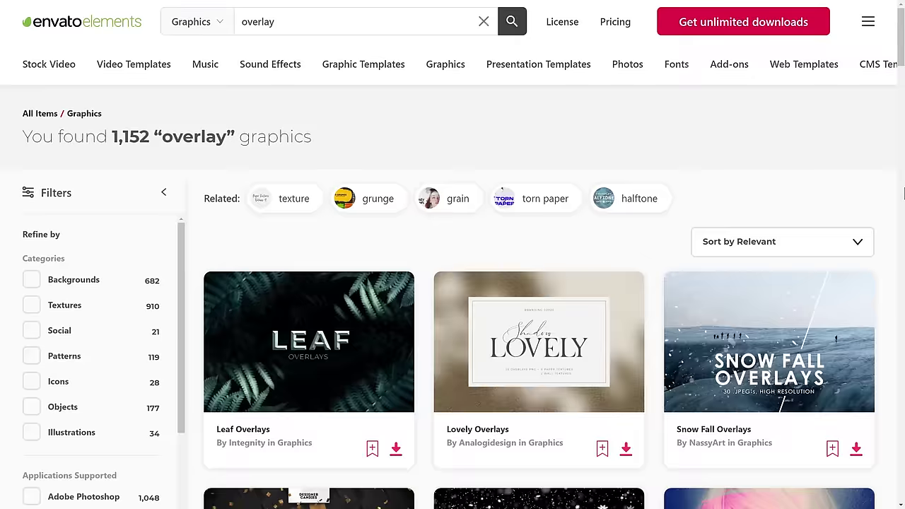
# - Switch to the Envato Elements website and browse the graphics search results for "overlay"
pyautogui.scroll(-3, 903, 191)
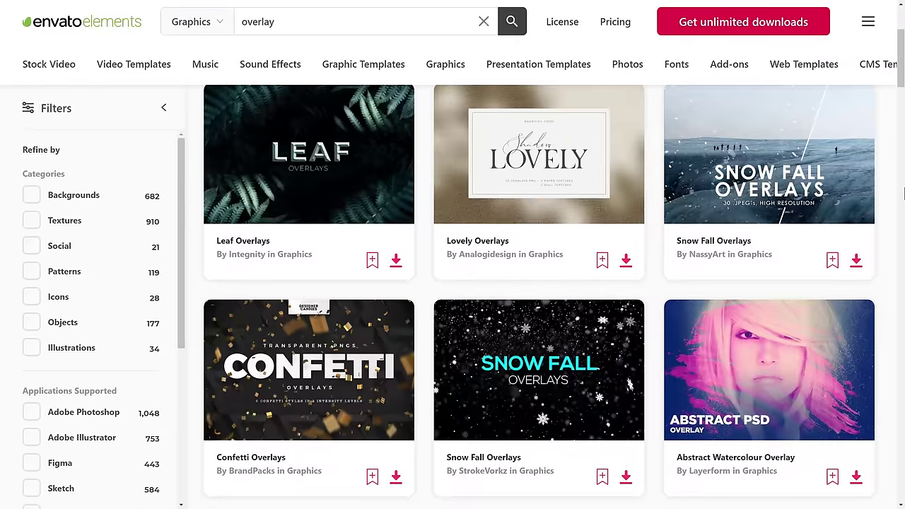
pyautogui.scroll(-3, 903, 190)
pyautogui.scroll(-3, 903, 191)
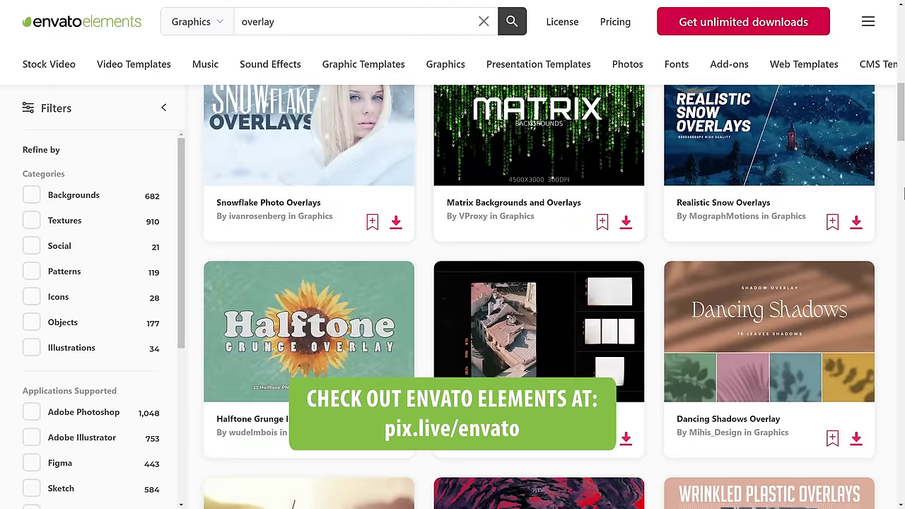
pyautogui.scroll(-3, 903, 191)
pyautogui.scroll(-3, 903, 191)
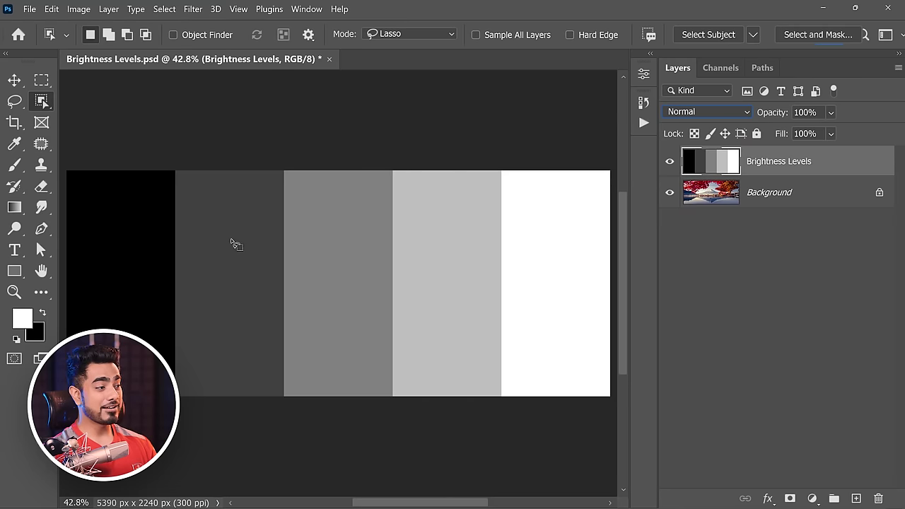
# - In Brightness Levels.psd, check the photo beneath the Brightness Levels layer, and set that layer's blend mode to Overlay
pyautogui.click(669, 162)
pyautogui.click(669, 162)
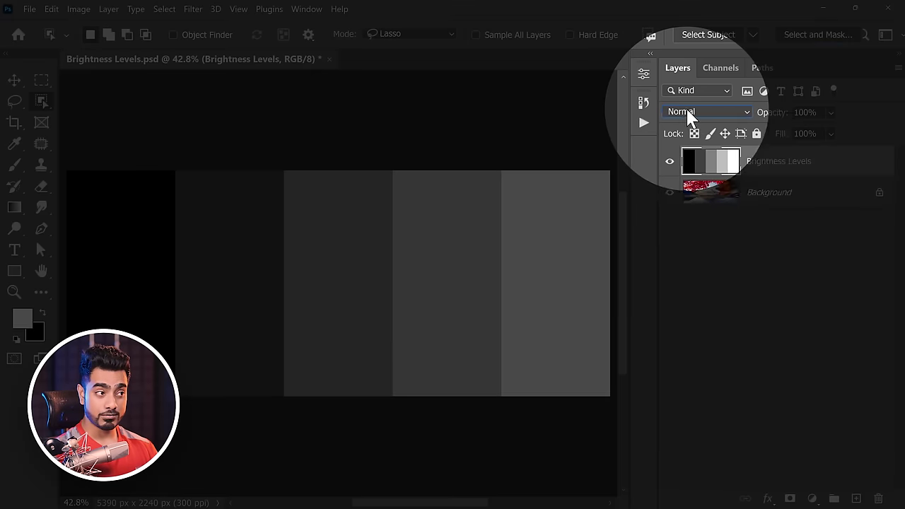
pyautogui.click(690, 117)
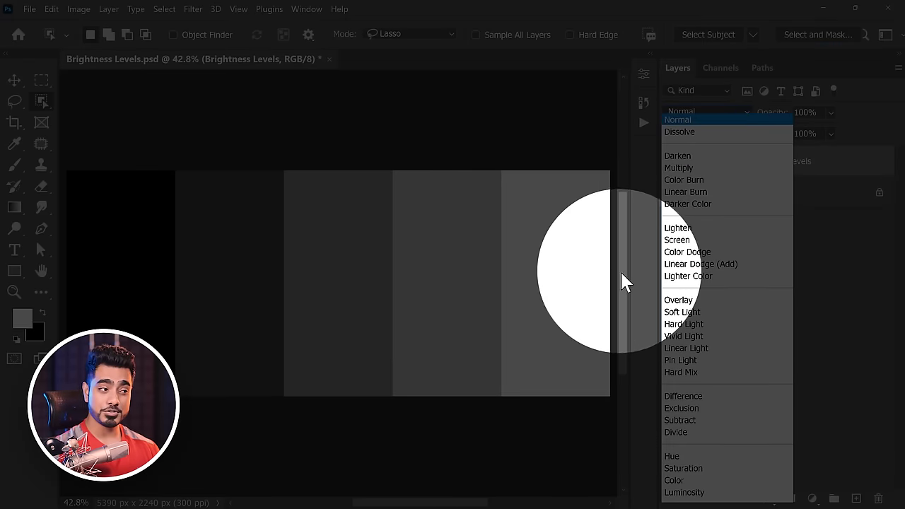
pyautogui.click(675, 302)
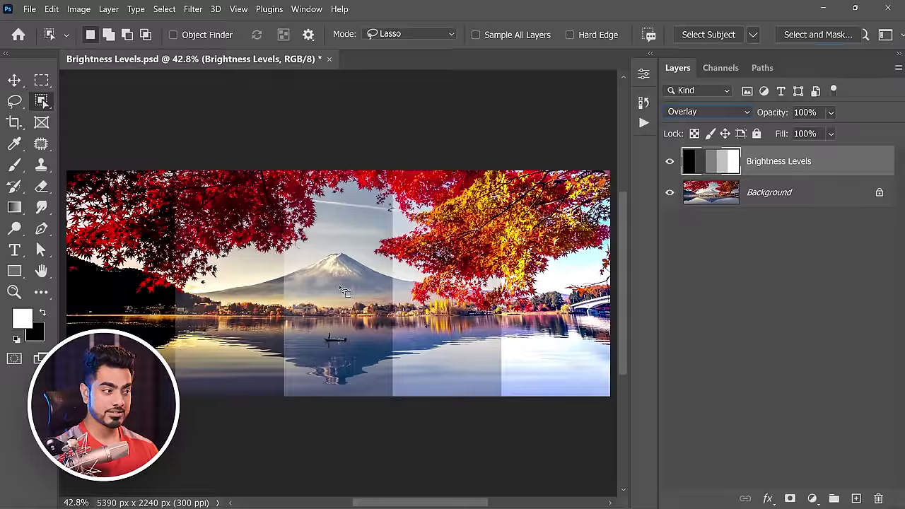
# - Examine the middle and light gray bands up close, comparing the light band with the Brightness Levels layer hidden and shown
pyautogui.scroll(6, 343, 290)
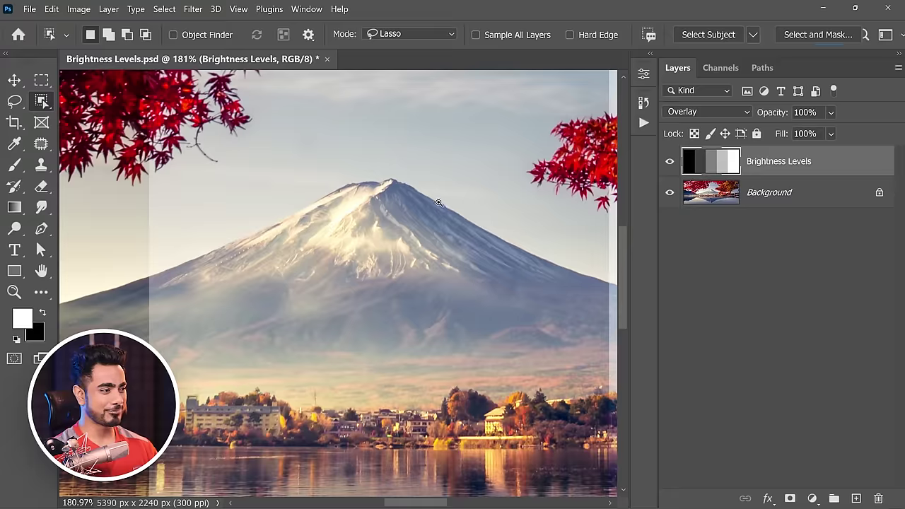
pyautogui.scroll(3, 428, 223)
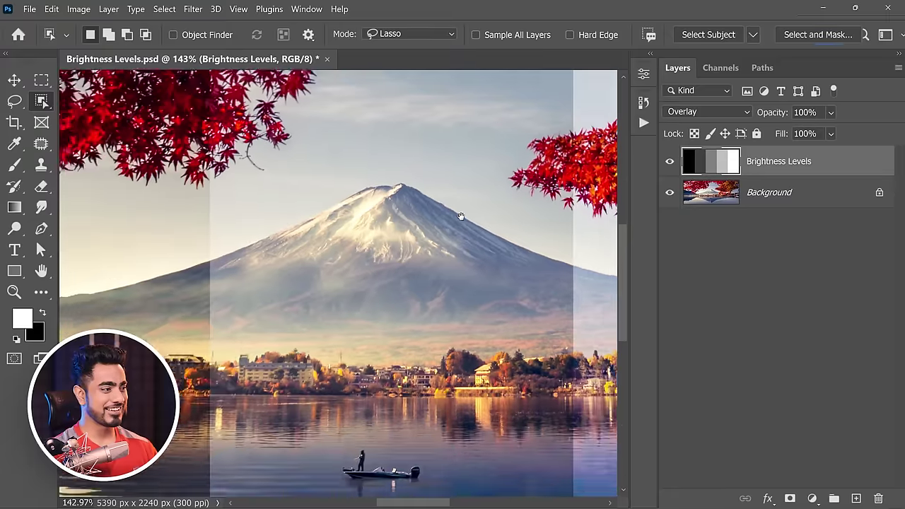
pyautogui.scroll(-3, 428, 222)
pyautogui.hscroll(2, 424, 240)
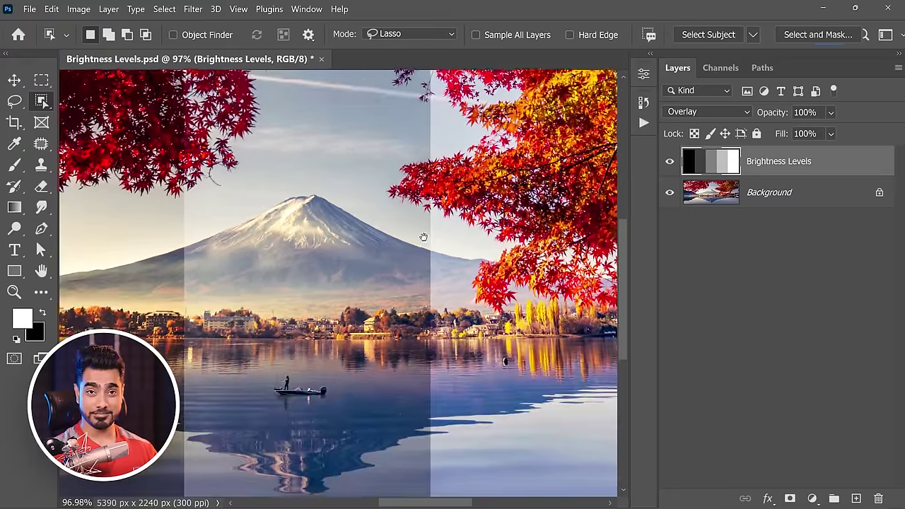
pyautogui.hscroll(3, 424, 237)
pyautogui.hscroll(3, 430, 237)
pyautogui.scroll(3, 467, 233)
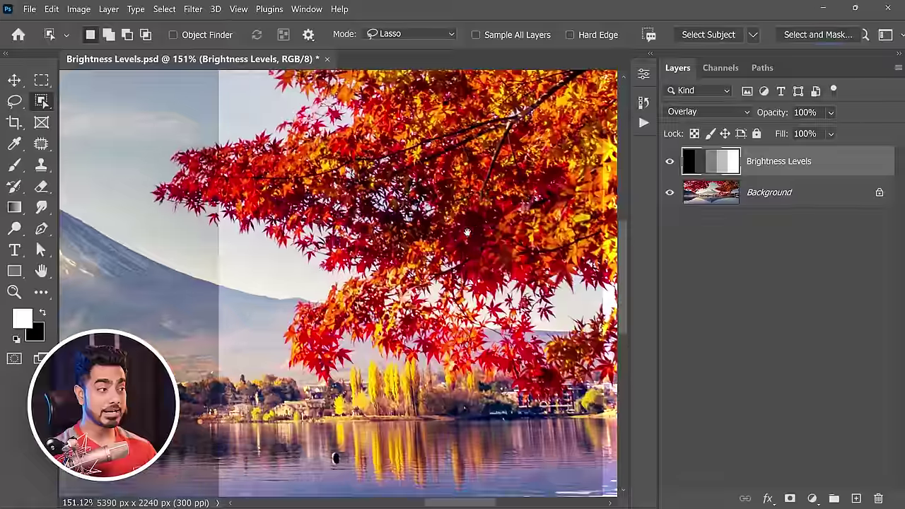
pyautogui.scroll(-1, 472, 230)
pyautogui.click(671, 163)
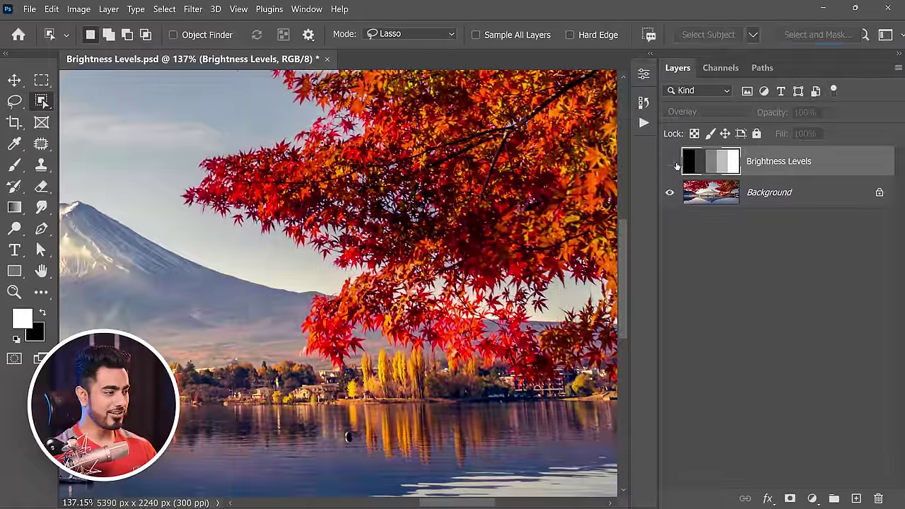
pyautogui.click(671, 163)
pyautogui.scroll(-2, 438, 219)
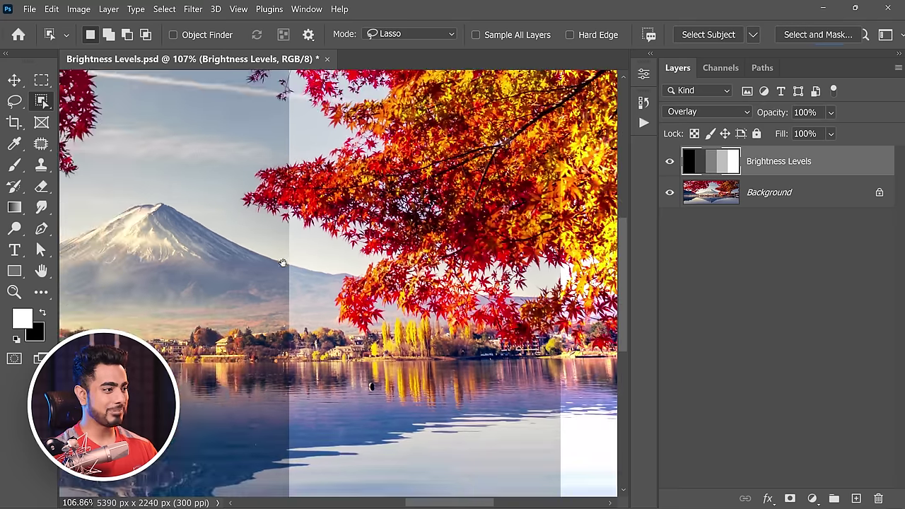
# - Compare the dark gray band up close and the whole photo with the Brightness Levels layer hidden and shown
pyautogui.hscroll(-3, 282, 263)
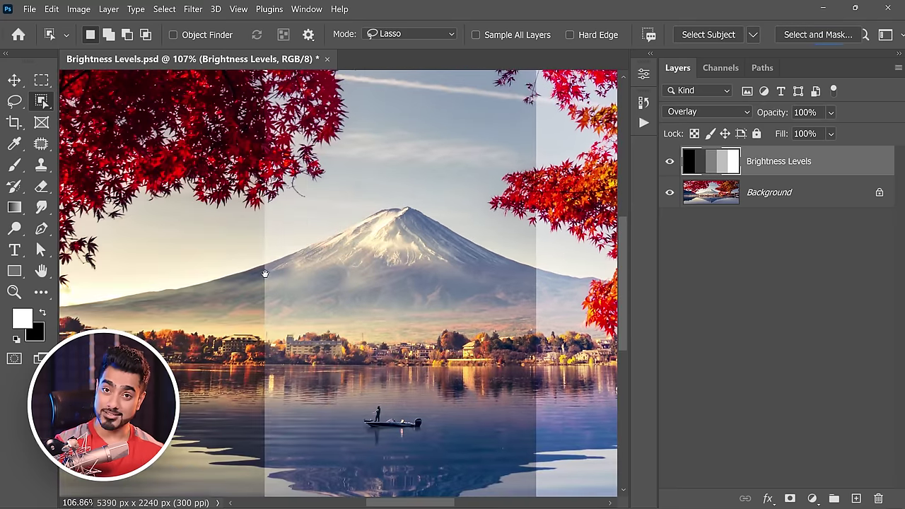
pyautogui.scroll(5, 188, 244)
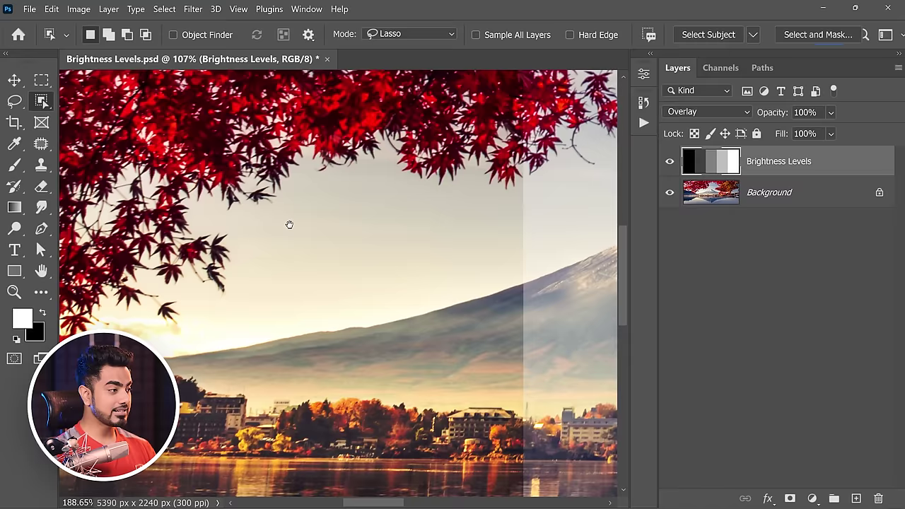
pyautogui.click(669, 163)
pyautogui.click(669, 163)
pyautogui.hotkey('ctrl', '0')
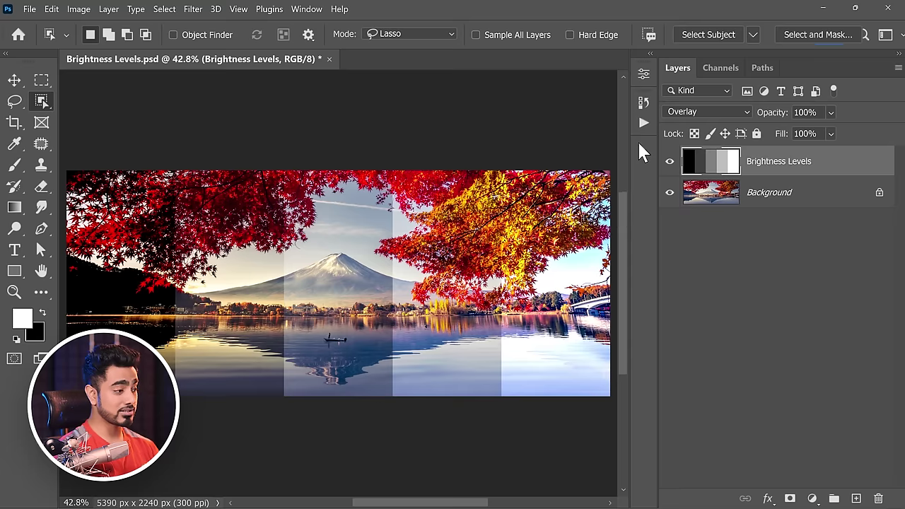
pyautogui.click(670, 164)
pyautogui.click(669, 164)
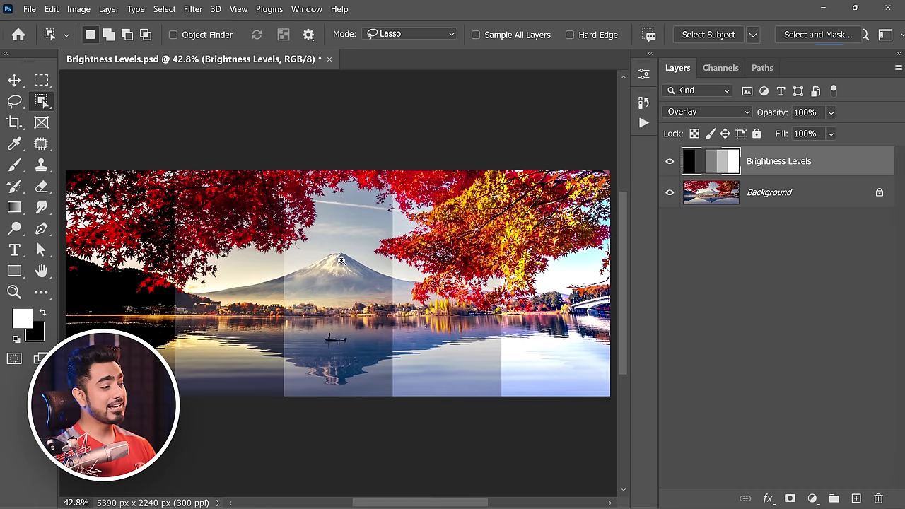
pyautogui.scroll(3, 341, 261)
pyautogui.scroll(-3, 347, 260)
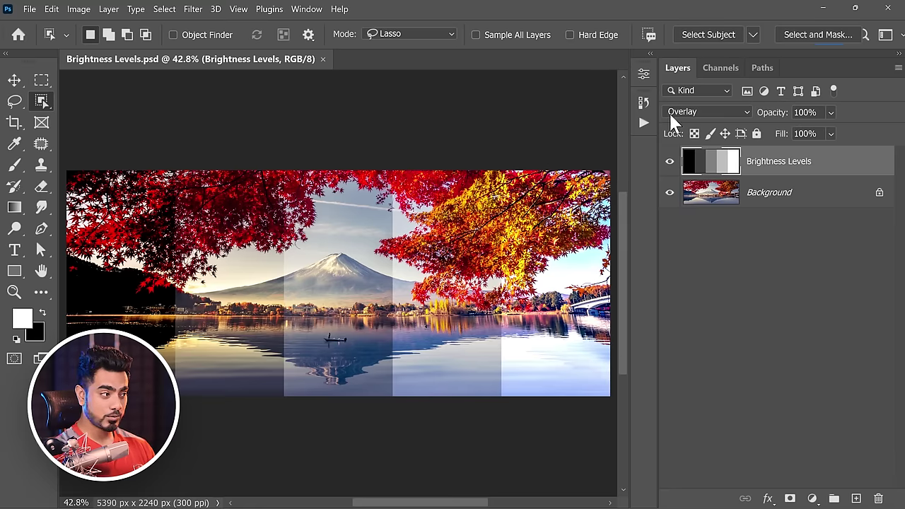
# - Try the Soft Light blend mode on the Brightness Levels layer and compare it with Overlay by undoing and redoing the change
pyautogui.click(675, 113)
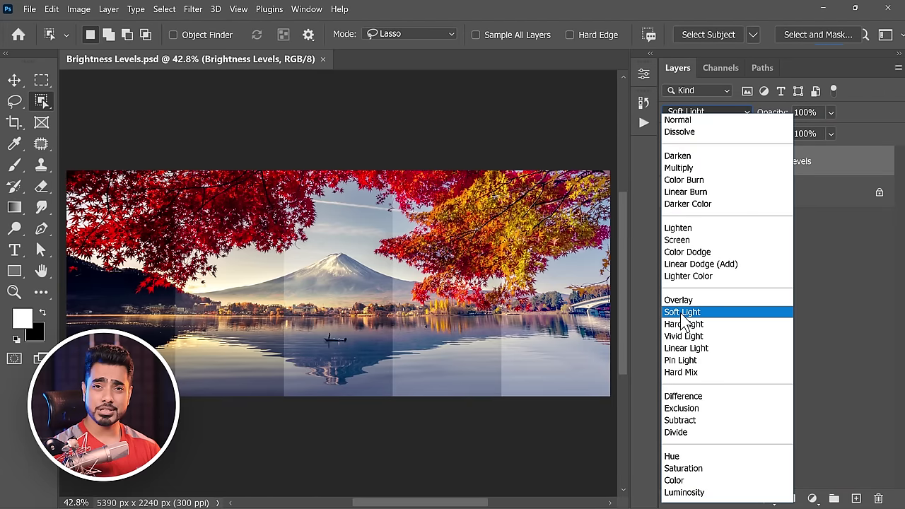
pyautogui.click(683, 312)
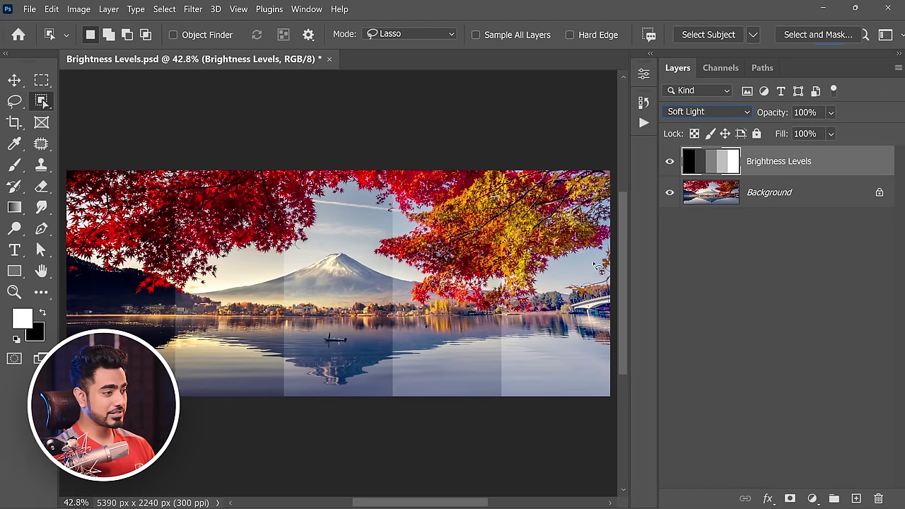
pyautogui.hotkey('ctrl', 'z')
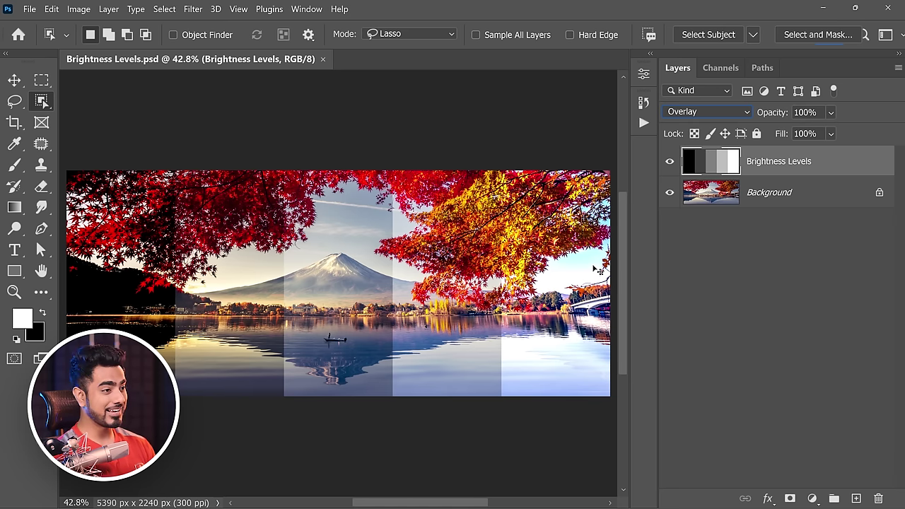
pyautogui.hotkey('ctrl', 'shift', 'z')
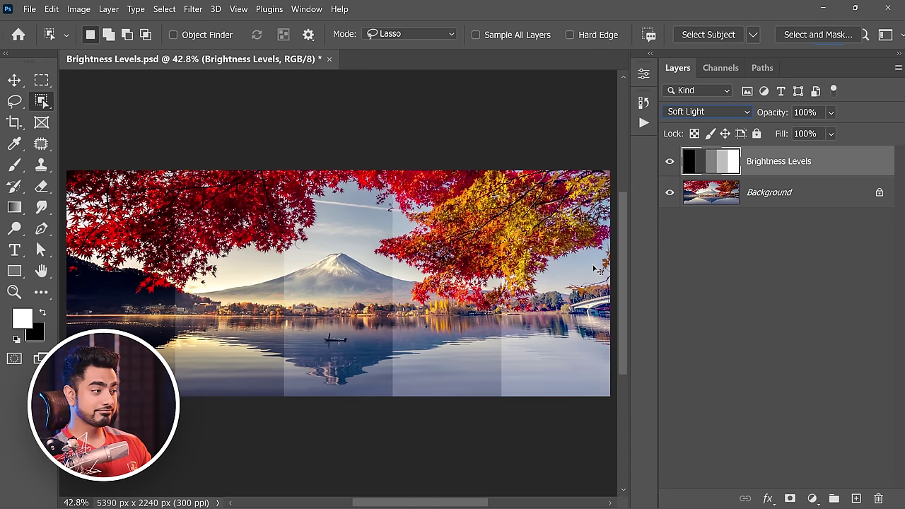
pyautogui.hotkey('ctrl', 'z')
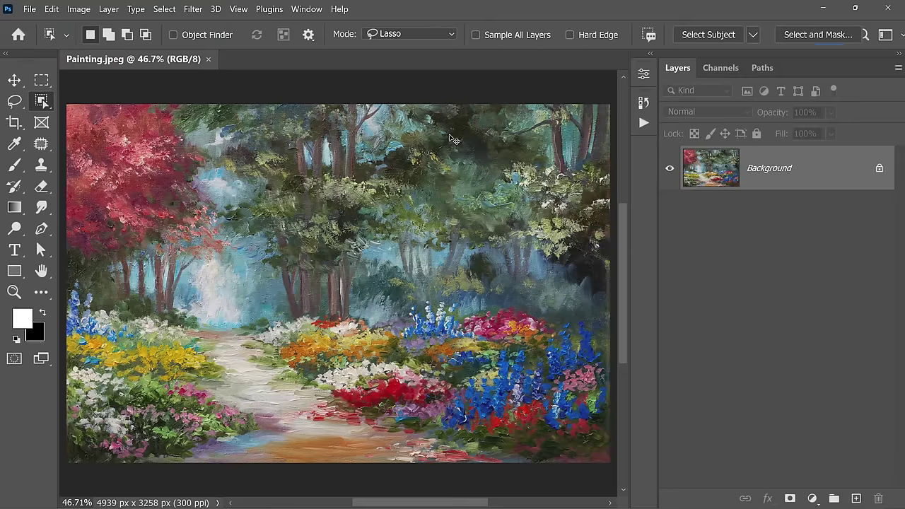
# - Add a Curves adjustment layer above the painting with its default curve and set its blend mode to Overlay
pyautogui.hotkey('ctrl', '-')
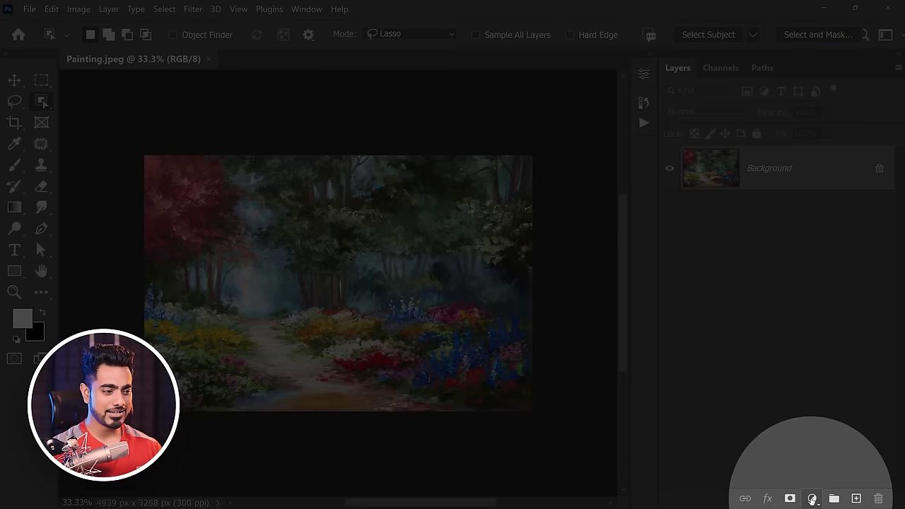
pyautogui.click(812, 499)
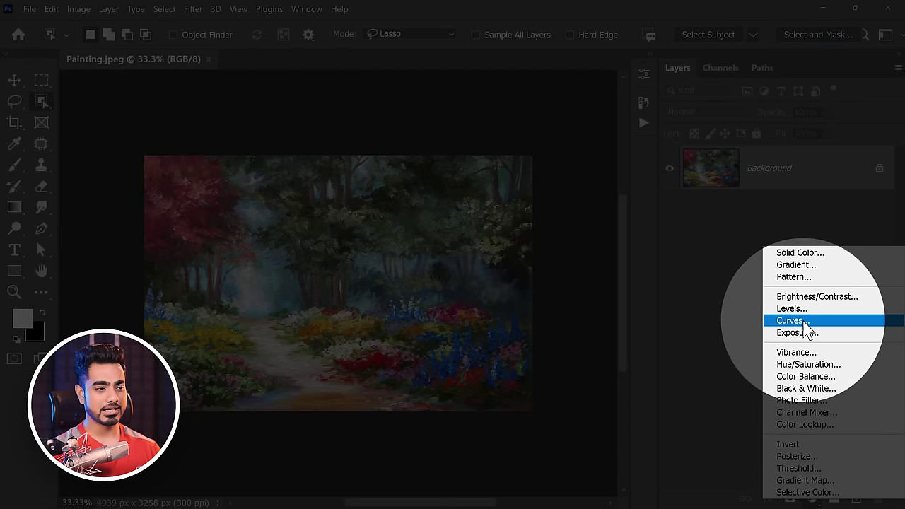
pyautogui.click(792, 320)
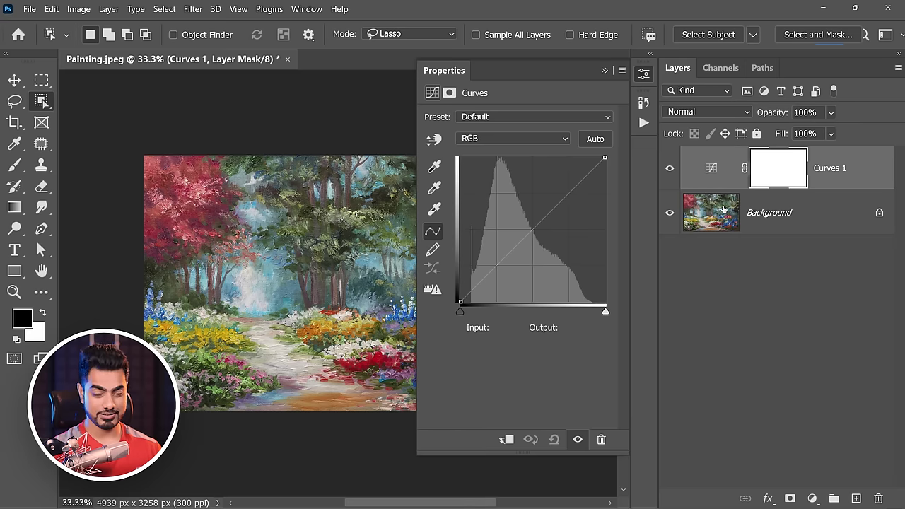
pyautogui.click(604, 71)
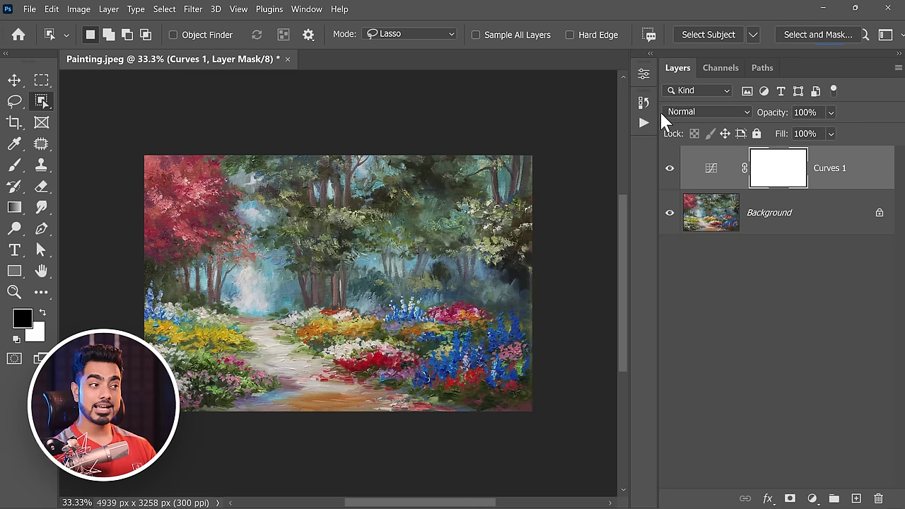
pyautogui.click(681, 113)
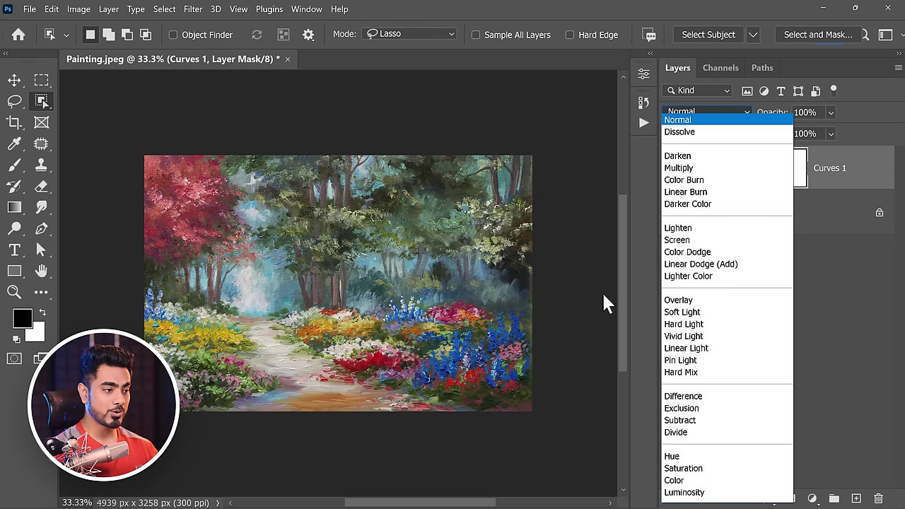
pyautogui.click(677, 301)
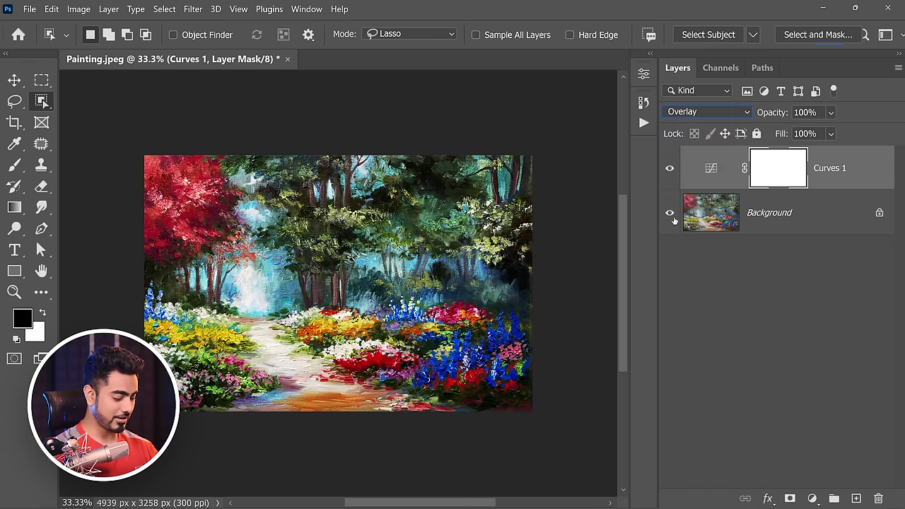
pyautogui.hotkey('ctrl', '0')
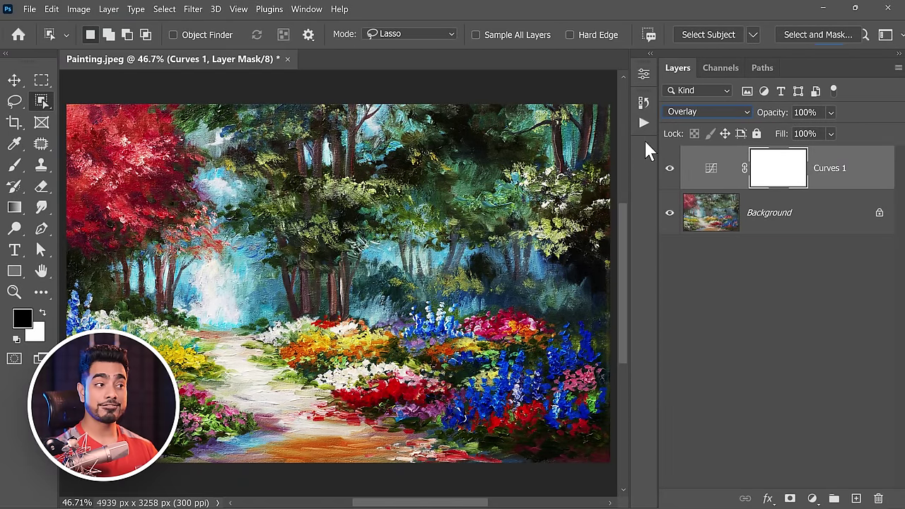
# - Set the Curves 1 layer's blend mode to Soft Light and try adjusting its opacity
pyautogui.click(683, 113)
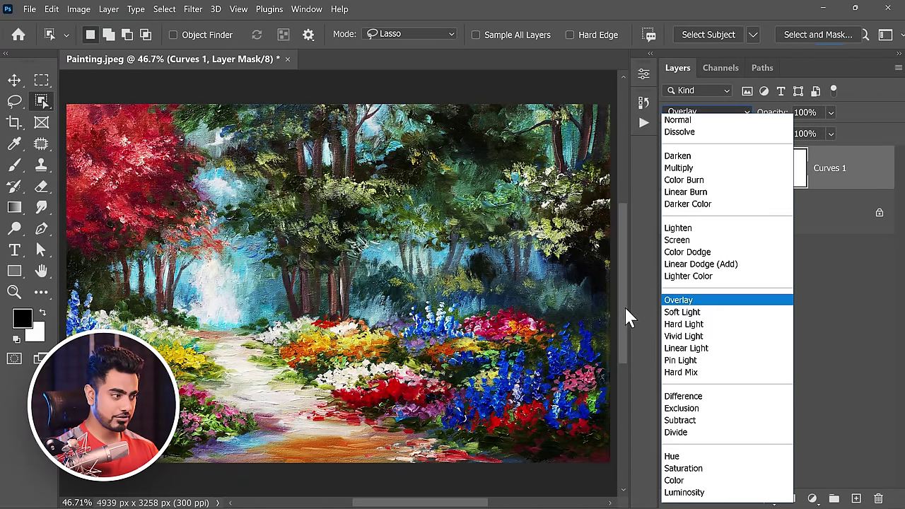
pyautogui.click(672, 312)
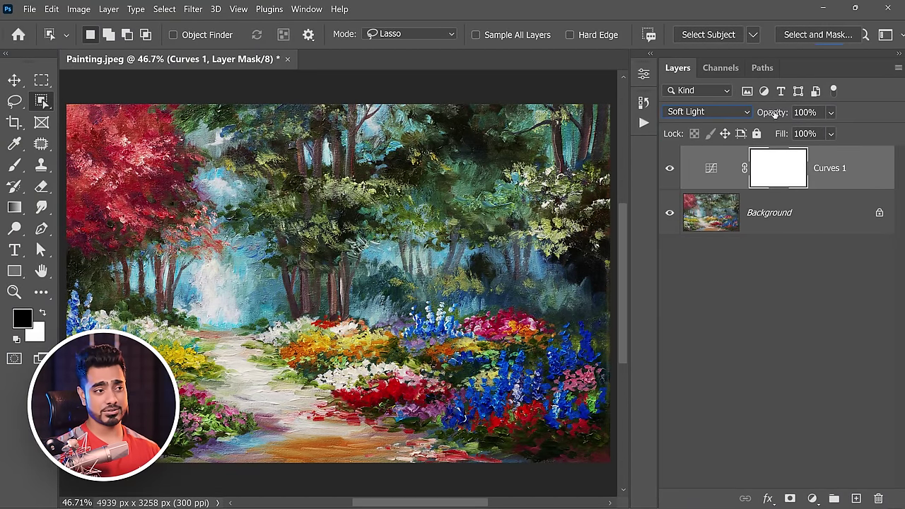
pyautogui.moveTo(774, 114); pyautogui.dragTo(874, 106)
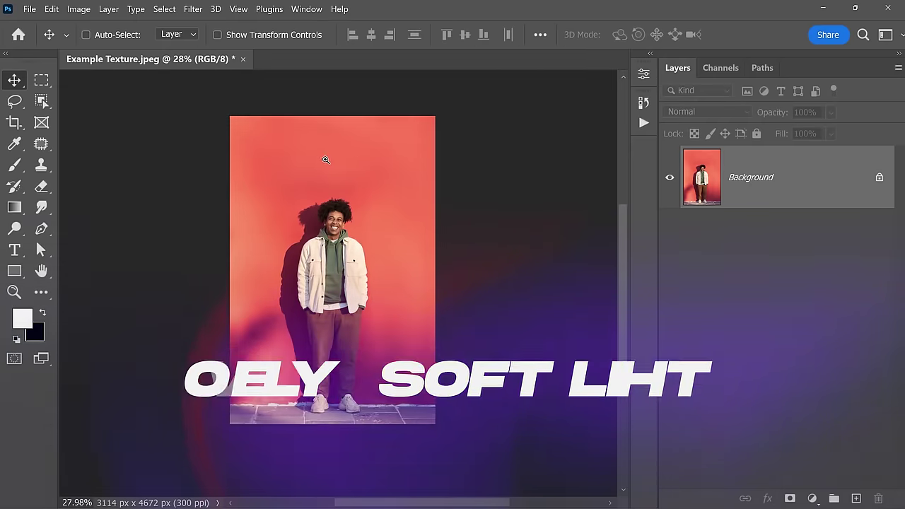
# - Place Texture.jpeg from the Examples folder in File Explorer into Example Texture.jpeg, as a layer above the photo of the man
pyautogui.moveTo(325, 160); pyautogui.dragTo(369, 167)
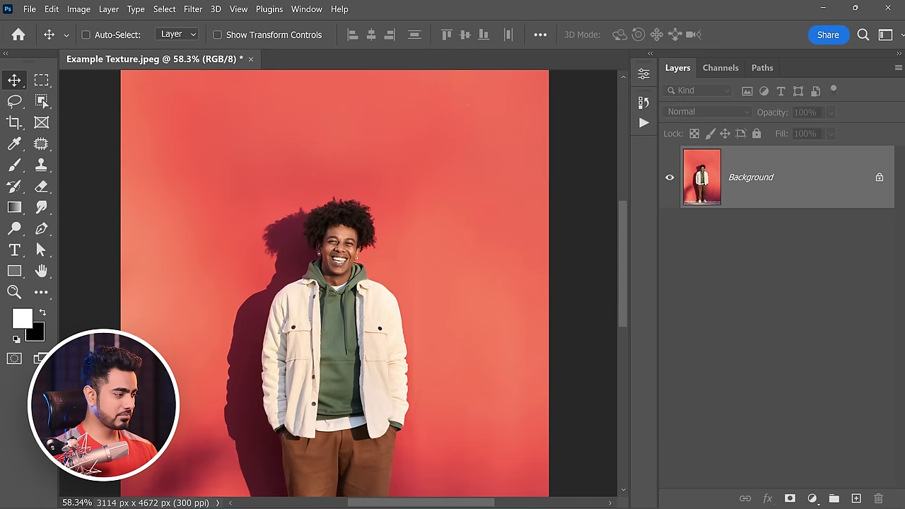
pyautogui.click(113, 490)
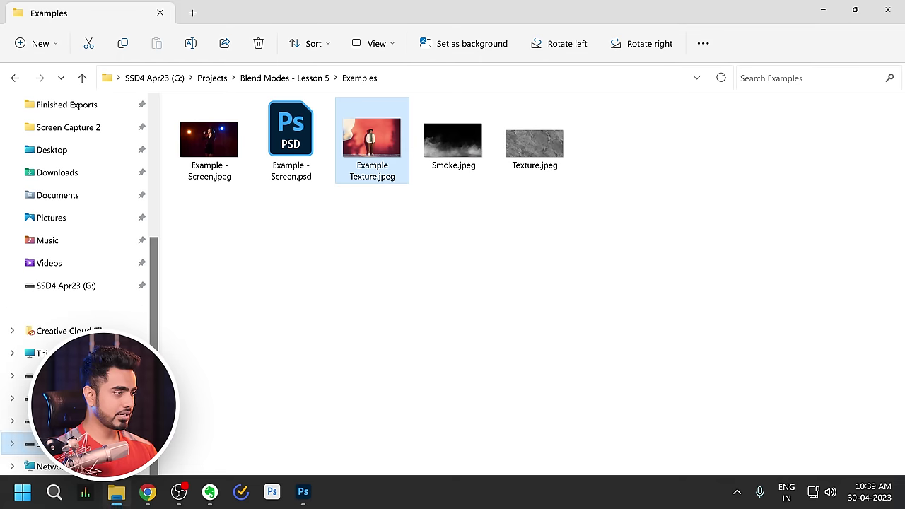
pyautogui.click(554, 142)
pyautogui.moveTo(551, 154); pyautogui.dragTo(514, 240)
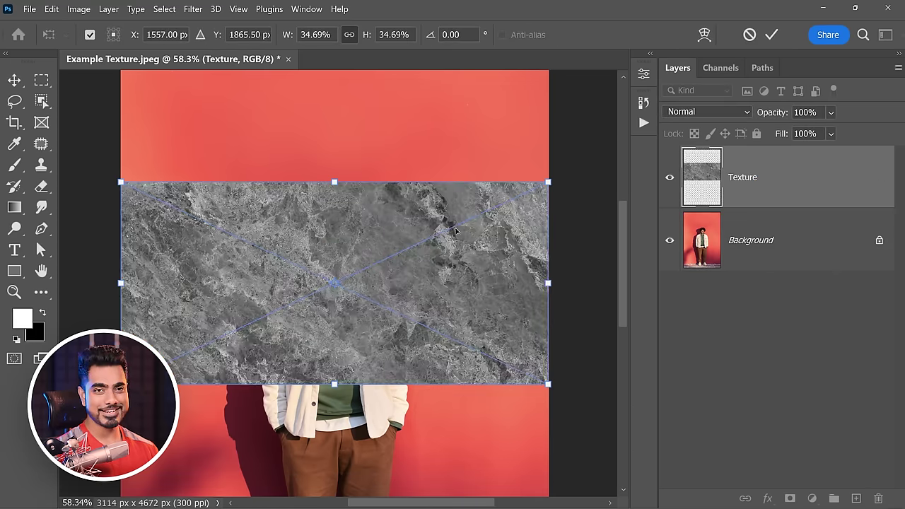
pyautogui.scroll(-3, 455, 231)
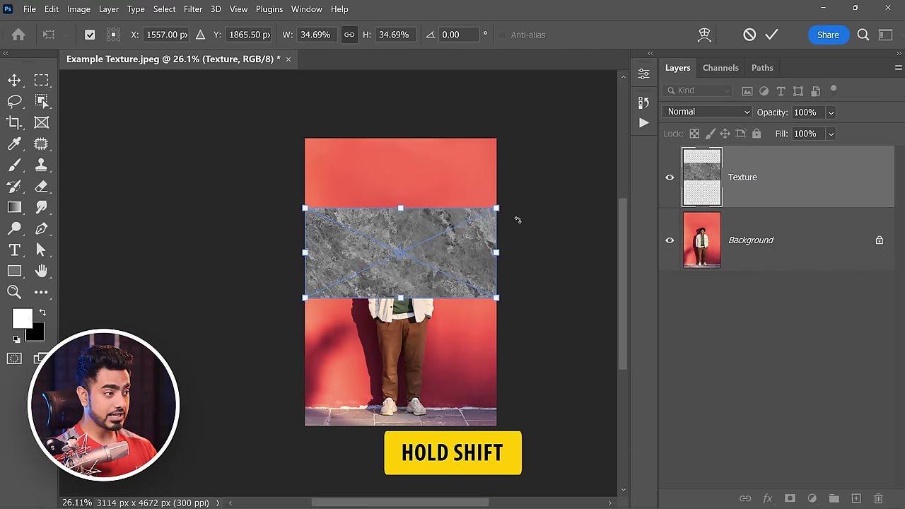
pyautogui.moveTo(518, 220); pyautogui.dragTo(438, 363)
pyautogui.press('Return')
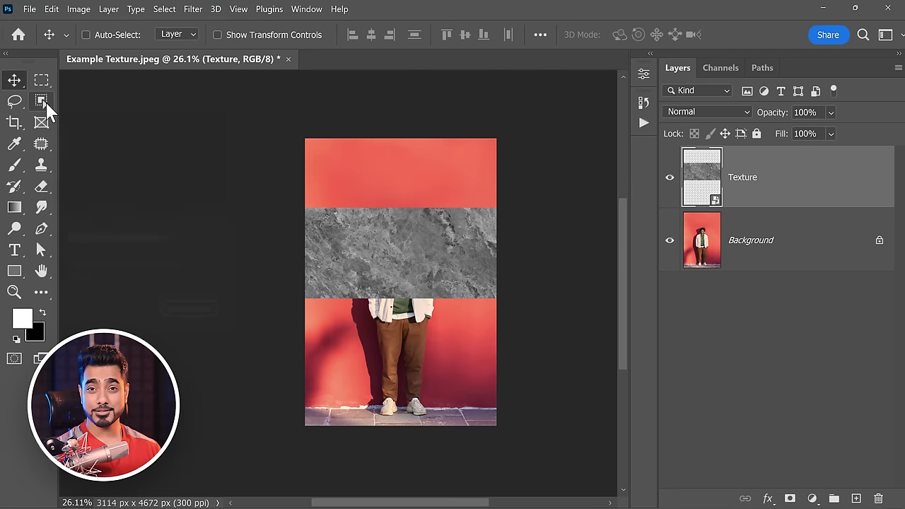
# - Rotate the Texture layer by exactly 90 degrees with Free Transform so that it stands upright
pyautogui.hotkey('ctrl', 't')
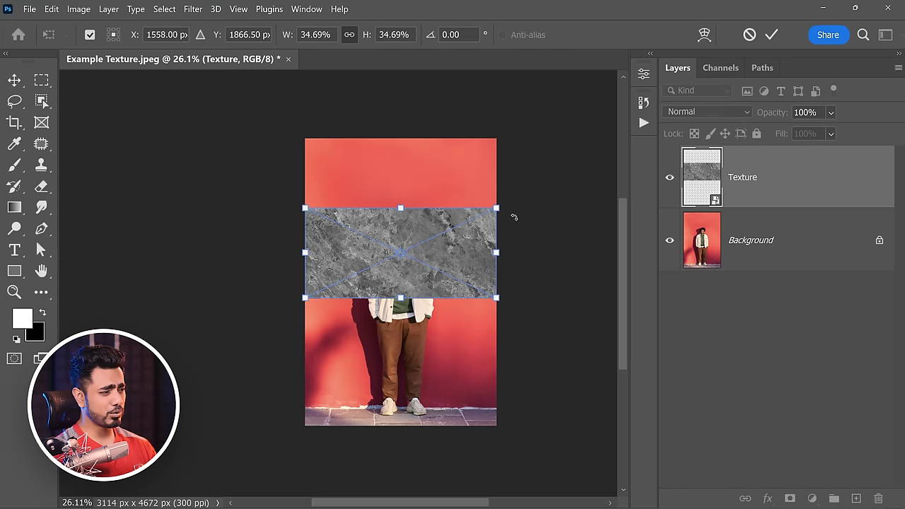
pyautogui.moveTo(520, 206); pyautogui.dragTo(451, 367)
pyautogui.hotkey('ctrl', 'z')
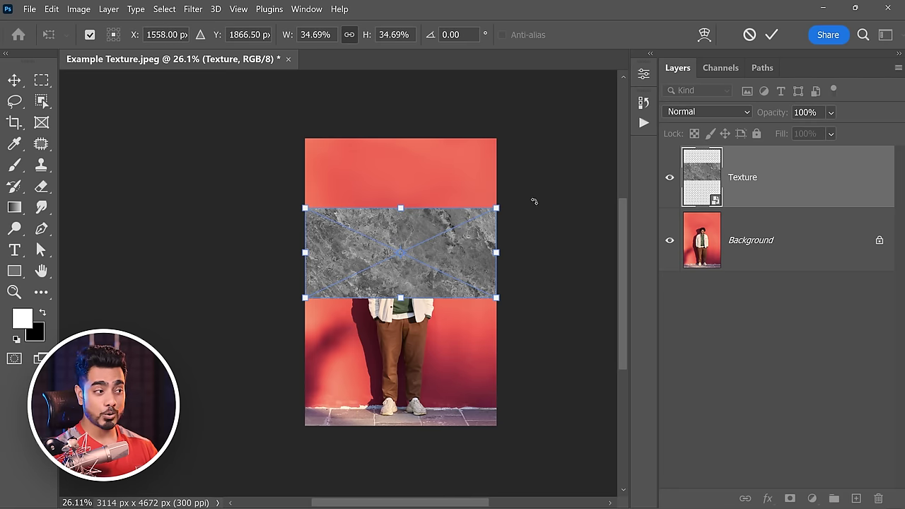
pyautogui.moveTo(540, 199); pyautogui.dragTo(435, 380)
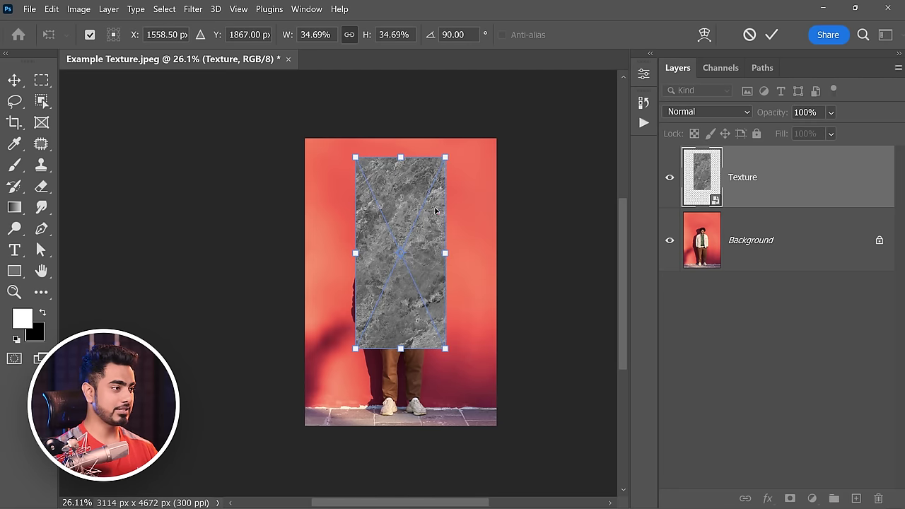
# - Scale the Texture layer to 76% and move it up so it covers the wall but leaves the pavement free
pyautogui.scroll(-2, 445, 185)
pyautogui.moveTo(441, 169); pyautogui.dragTo(513, 96)
pyautogui.moveTo(446, 249); pyautogui.dragTo(447, 210)
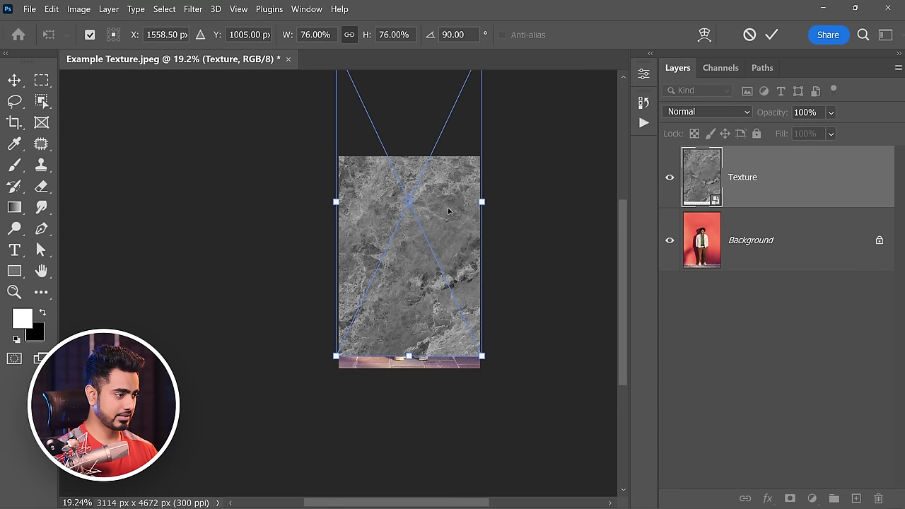
pyautogui.press('Return')
pyautogui.scroll(2, 458, 191)
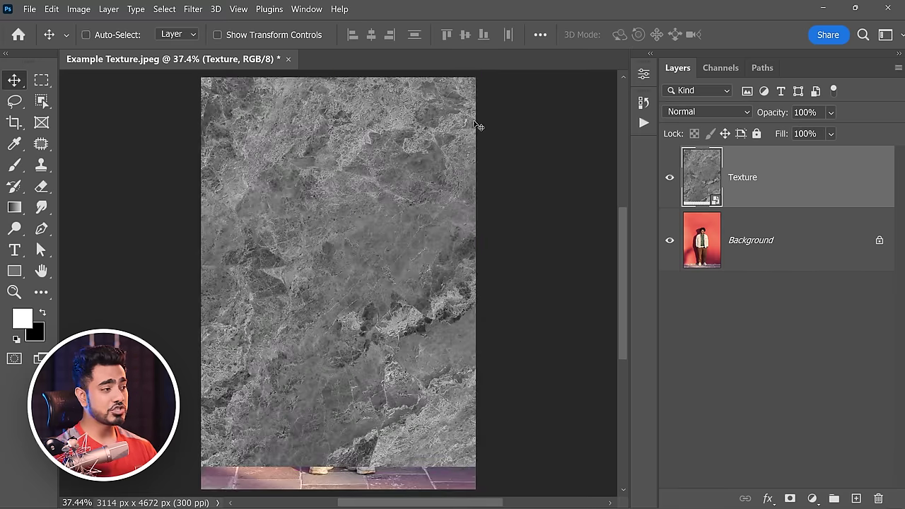
# - Select the man on the Background layer with Select Subject, and hide that area of the Texture layer with an inverted layer mask
pyautogui.click(769, 242)
pyautogui.click(41, 101)
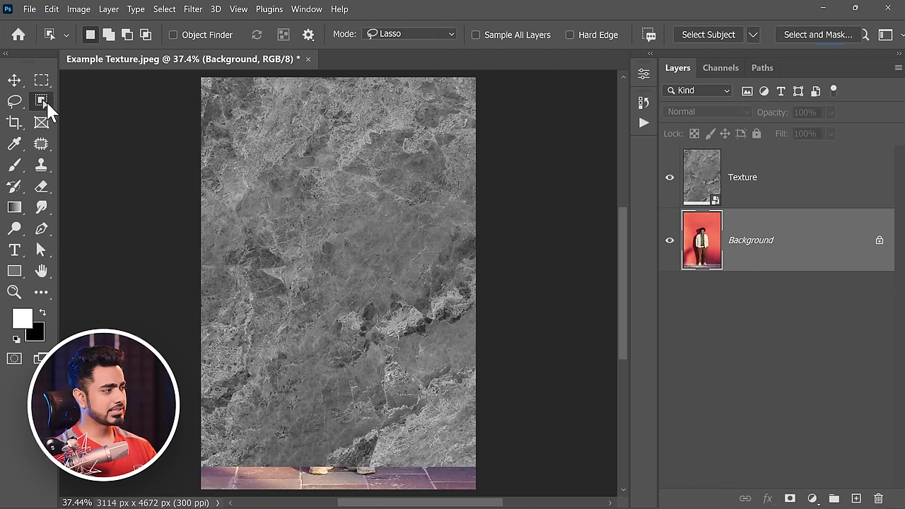
pyautogui.rightClick(41, 101)
pyautogui.click(106, 97)
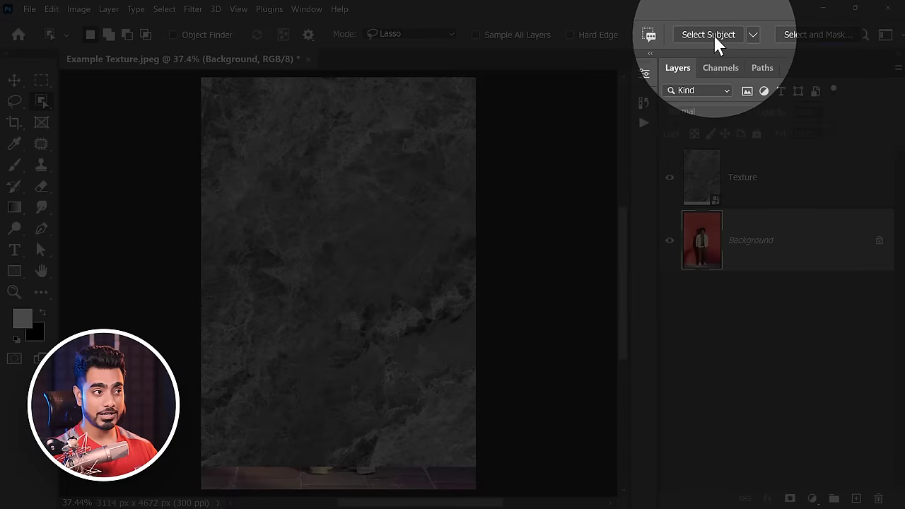
pyautogui.click(717, 37)
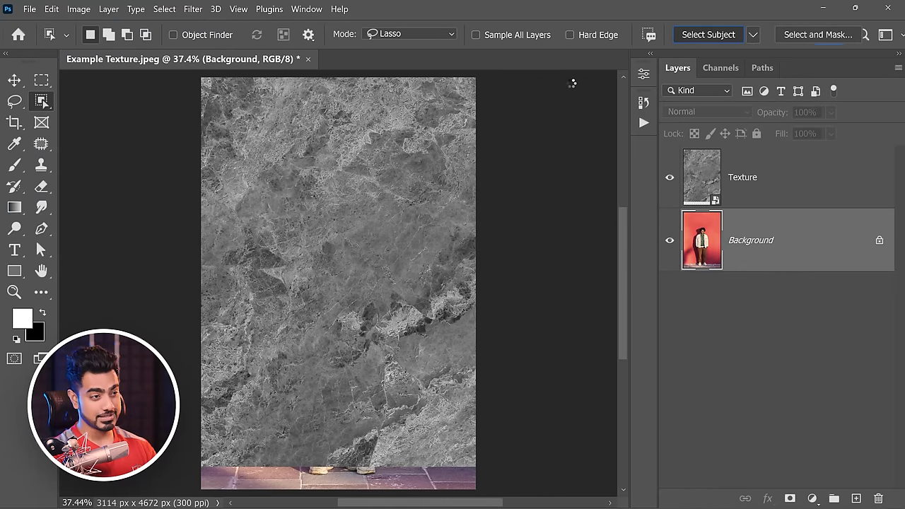
pyautogui.click(704, 186)
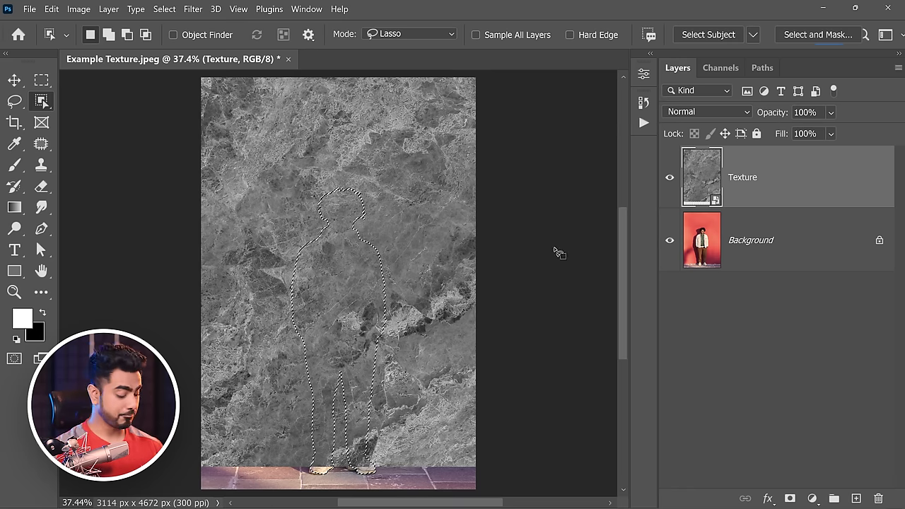
pyautogui.keyDown('alt'); pyautogui.click(789, 499); pyautogui.keyUp('alt')
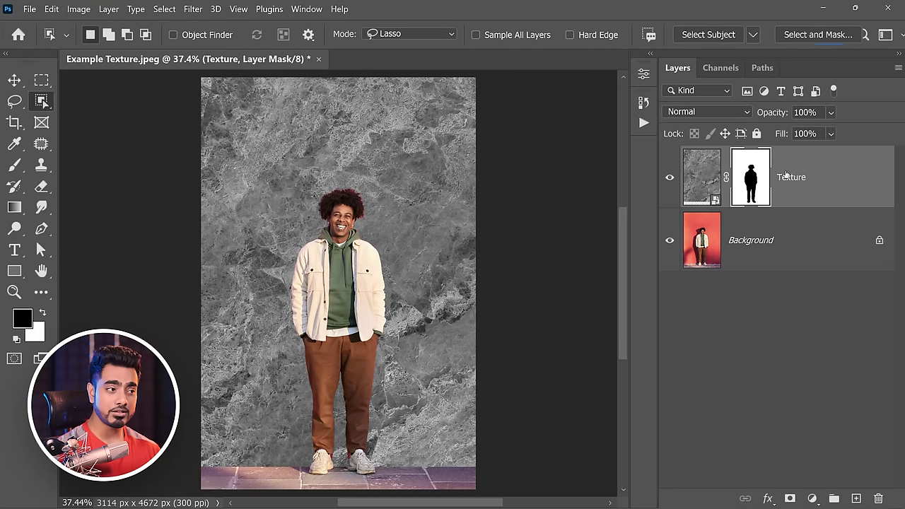
# - Set the Texture layer's blend mode to Overlay and check the textured wall up close, including its lower edge beside the shoe
pyautogui.click(705, 111)
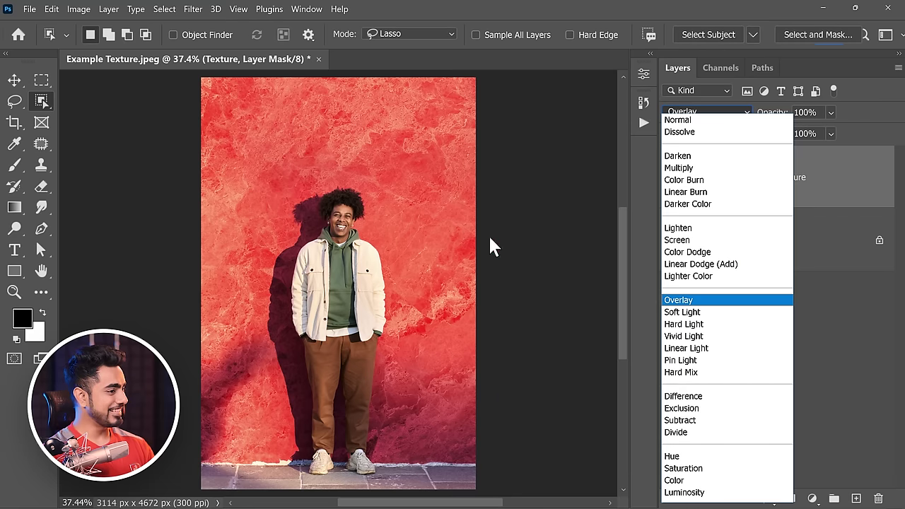
pyautogui.click(698, 301)
pyautogui.scroll(3, 390, 212)
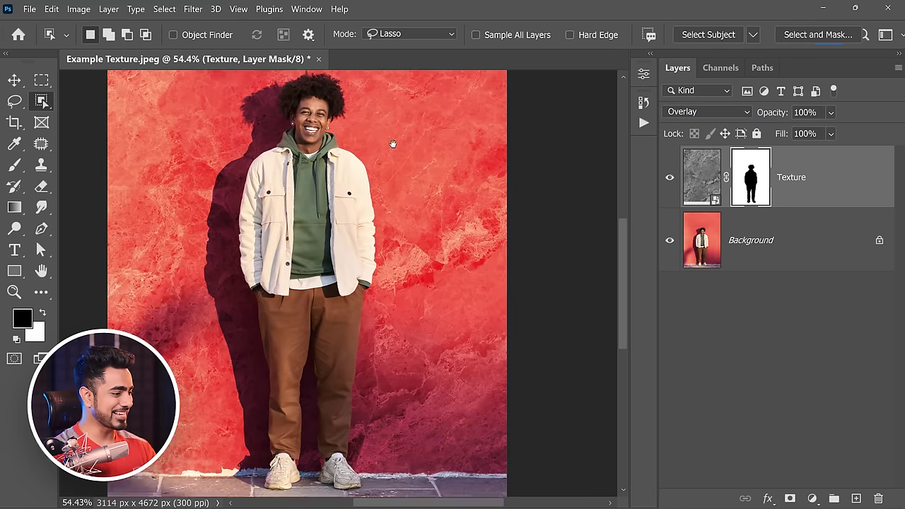
pyautogui.scroll(-2, 393, 144)
pyautogui.scroll(5, 402, 429)
pyautogui.moveTo(422, 424); pyautogui.dragTo(469, 329)
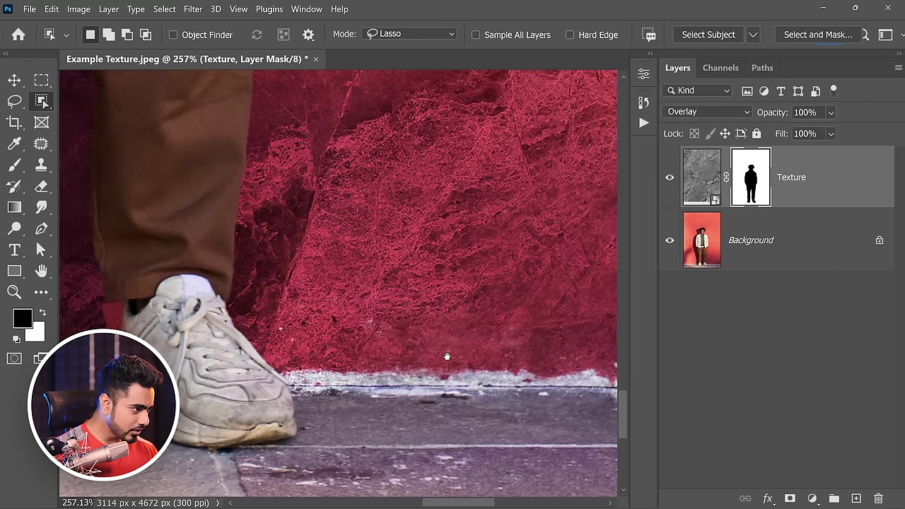
pyautogui.scroll(-4, 447, 356)
pyautogui.scroll(-3, 275, 233)
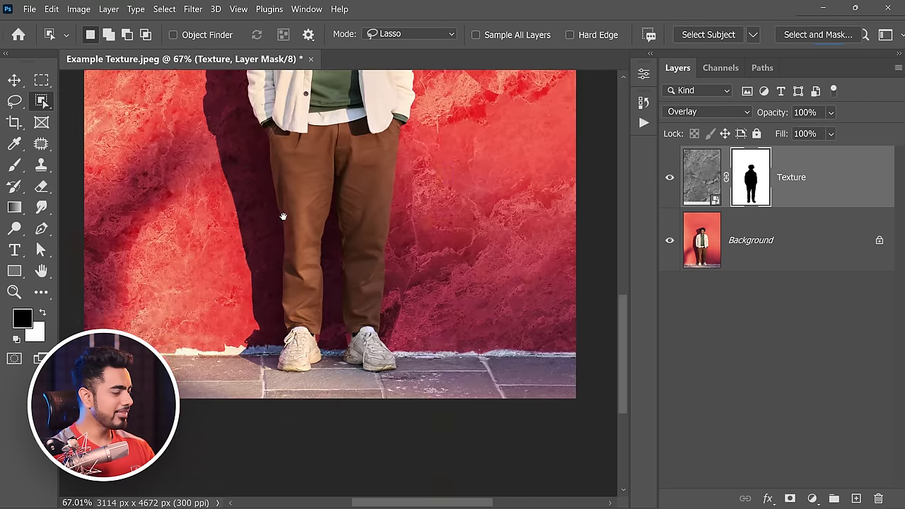
pyautogui.scroll(5, 282, 215)
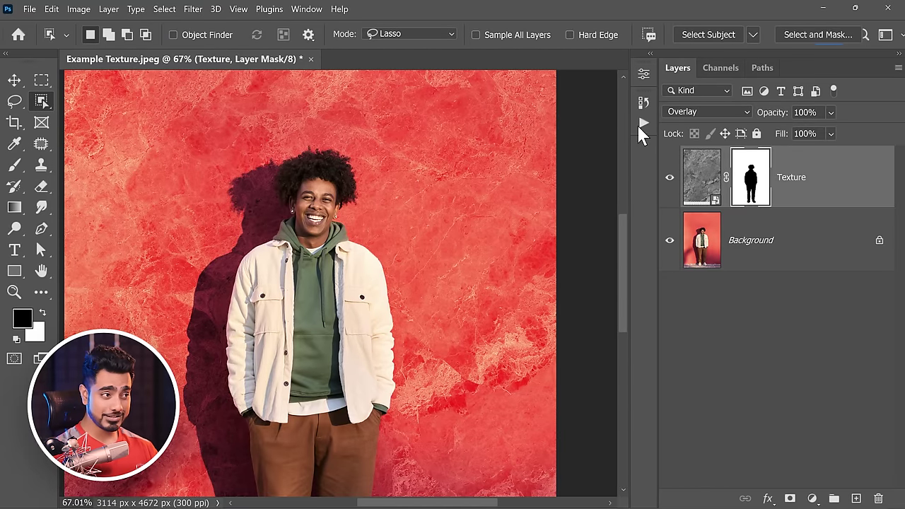
# - Change the Texture layer's blend mode to Soft Light and view the wall together with the man
pyautogui.click(678, 114)
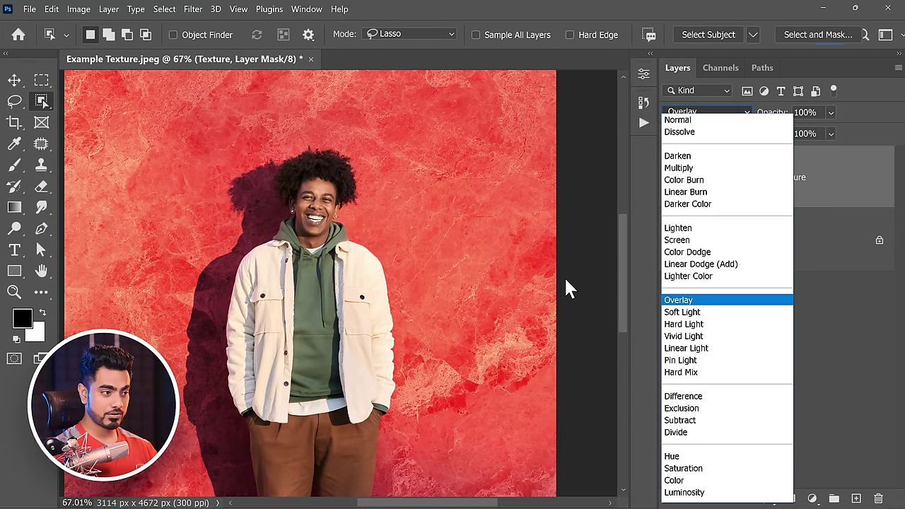
pyautogui.click(675, 312)
pyautogui.scroll(-1, 458, 257)
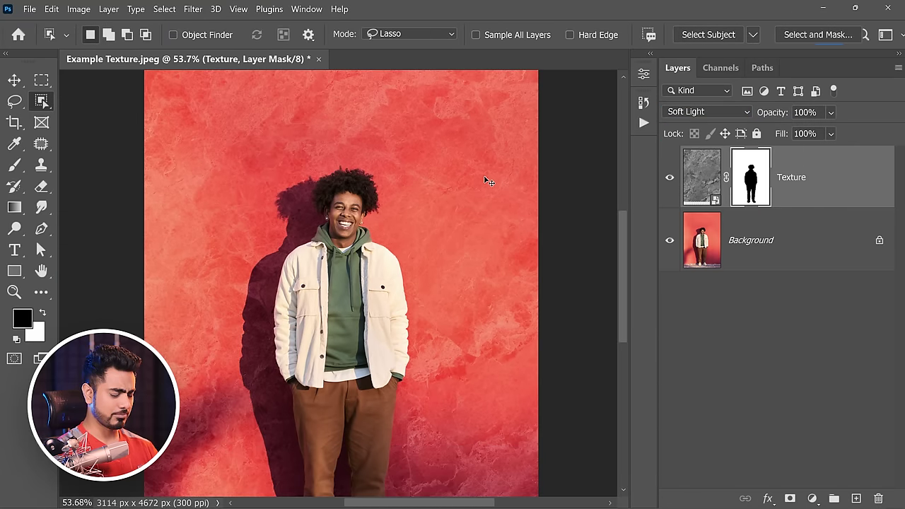
pyautogui.scroll(-1, 486, 180)
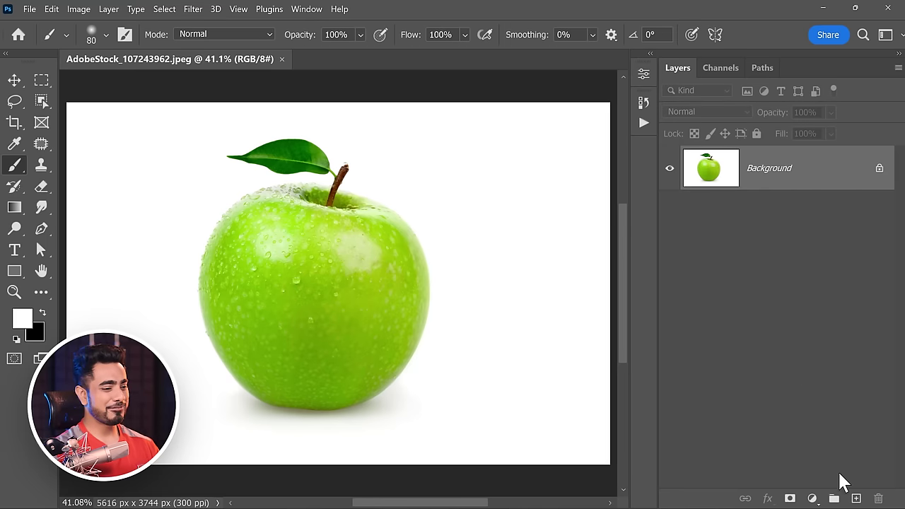
# - Add a new empty layer above the apple photo and set the foreground color to dark red 9f1313
pyautogui.click(856, 499)
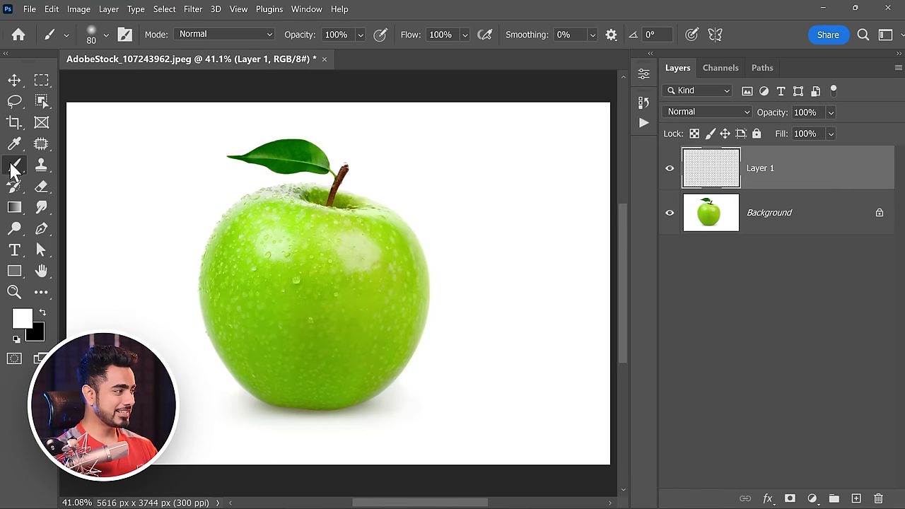
pyautogui.click(22, 318)
pyautogui.click(424, 162)
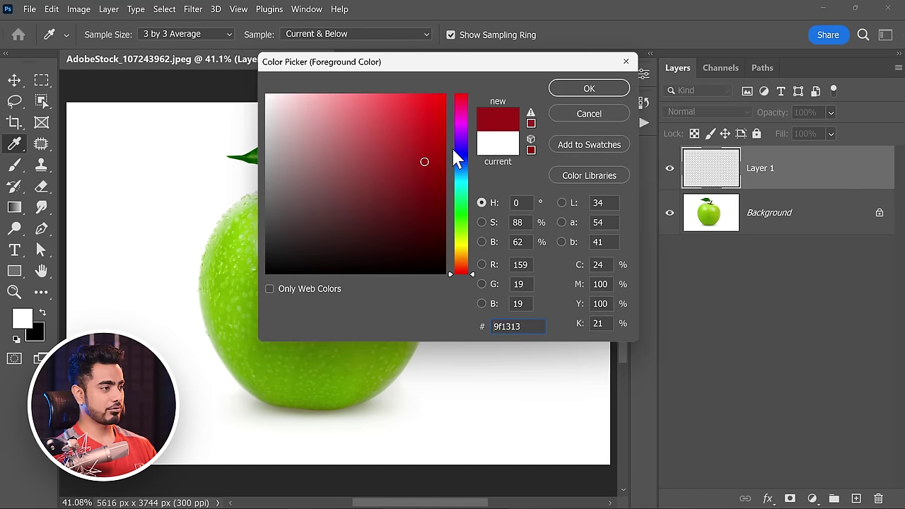
pyautogui.click(576, 89)
# - Paint a broad dark red band across the middle of the apple with a 900 px brush and set the layer's blend mode to Color
pyautogui.press('b')
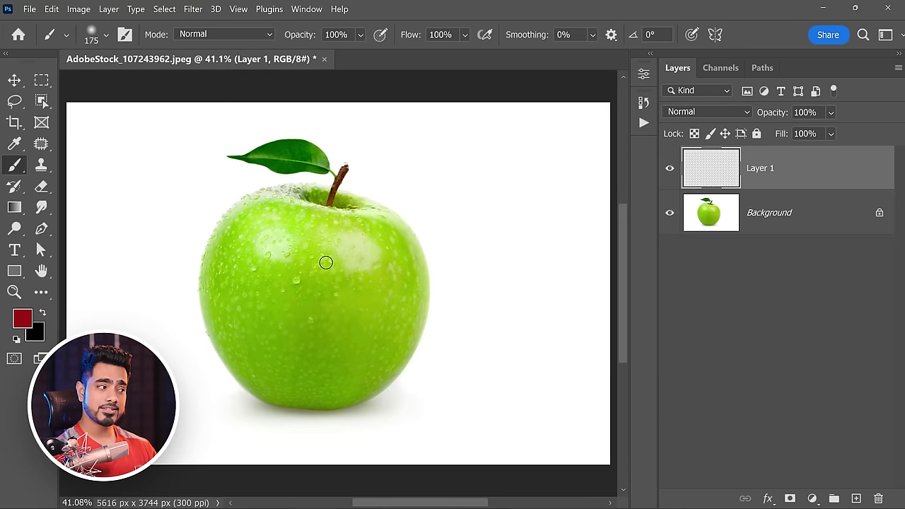
pyautogui.press(']')
pyautogui.press(']')
pyautogui.press(']')
pyautogui.press(']')
pyautogui.press(']')
pyautogui.press(']')
pyautogui.press(']')
pyautogui.press(']')
pyautogui.press(']')
pyautogui.moveTo(304, 262)
pyautogui.mouseDown()
pyautogui.moveTo(337, 316)
pyautogui.moveTo(422, 317)
pyautogui.mouseUp()
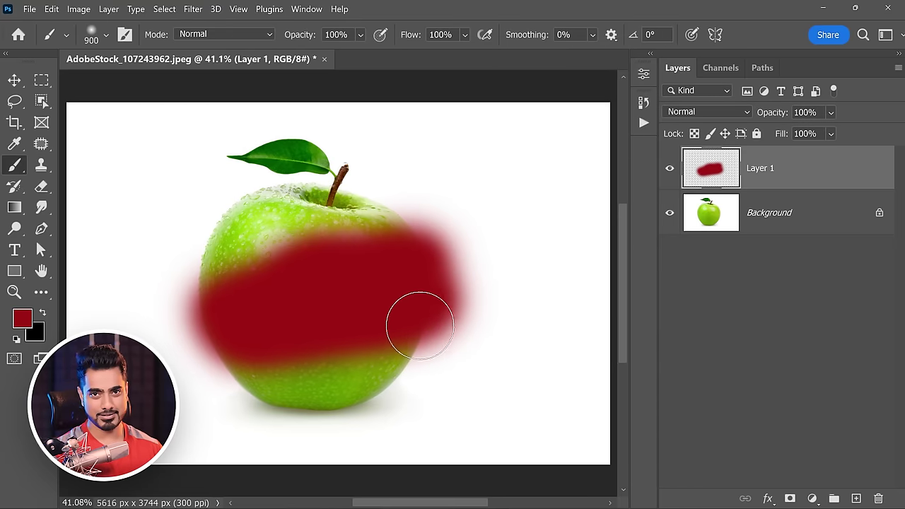
pyautogui.click(700, 113)
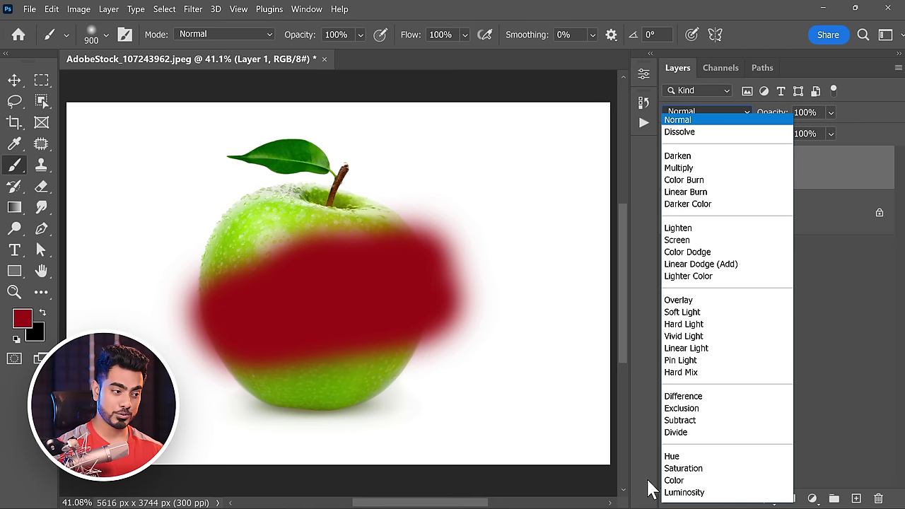
pyautogui.click(675, 480)
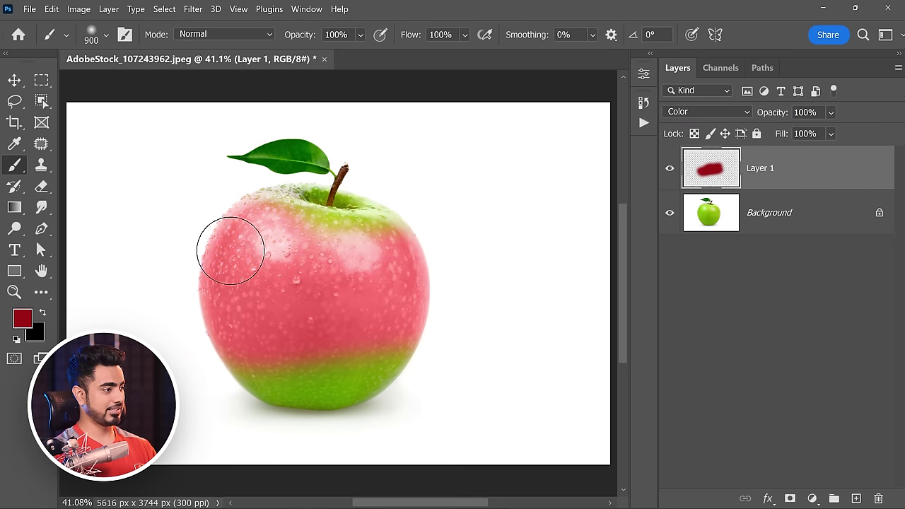
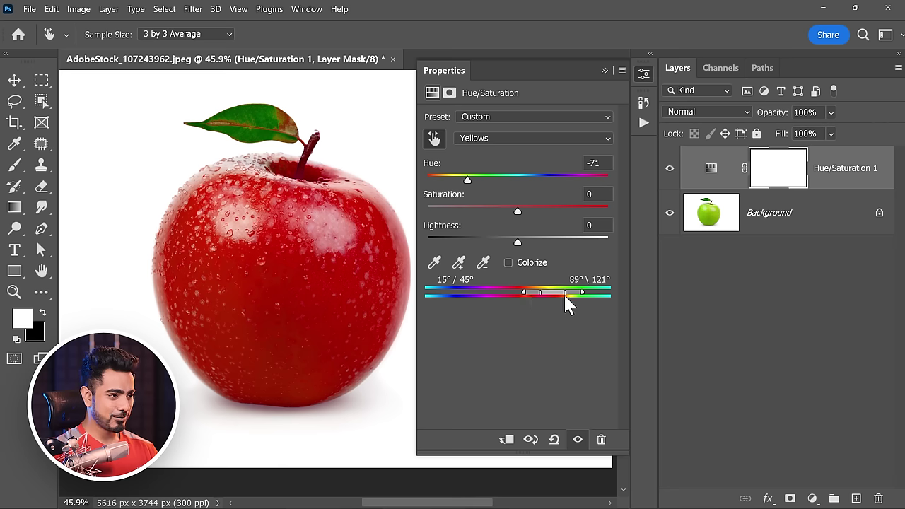
# - Extend the green end of the Yellows range in the Hue/Saturation adjustment to 100°/126° and close its properties
pyautogui.moveTo(567, 302); pyautogui.dragTo(573, 303)
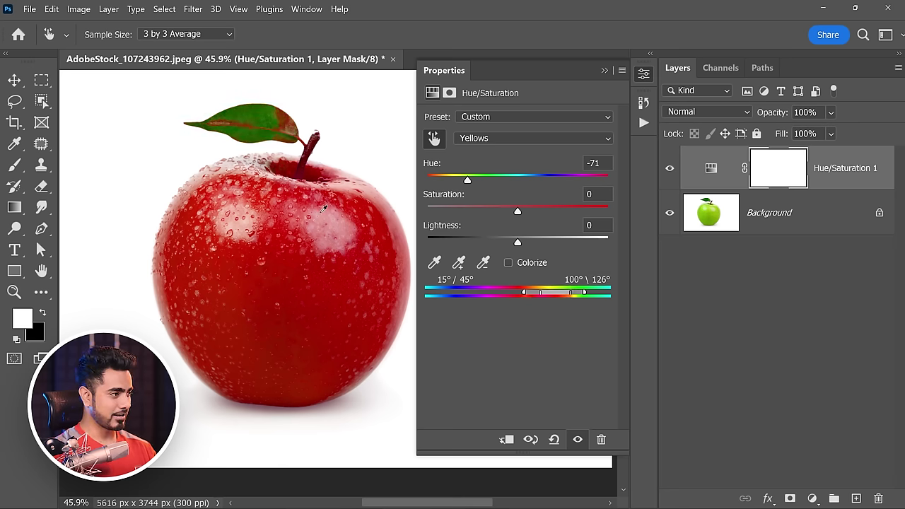
pyautogui.click(605, 70)
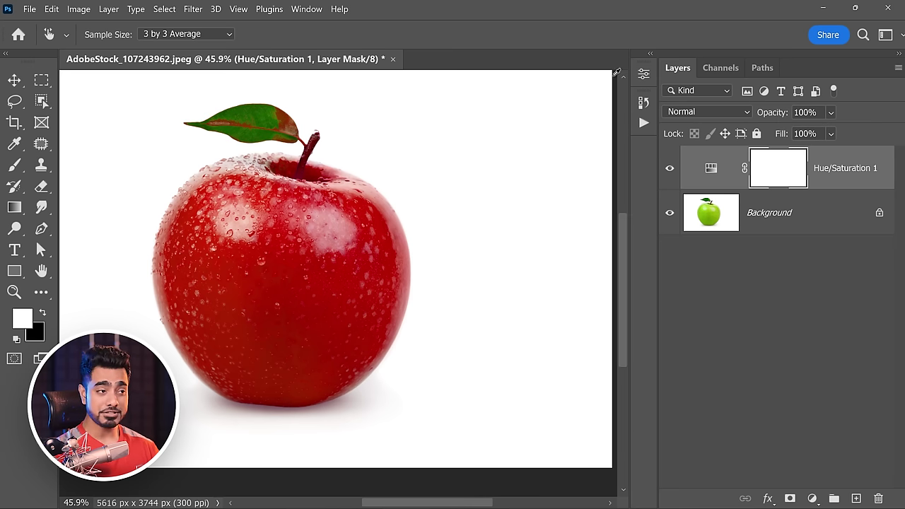
# - Paint black with a 300 px brush over the leaf on the Hue/Saturation mask to bring back its original green
pyautogui.click(14, 165)
pyautogui.press('x')
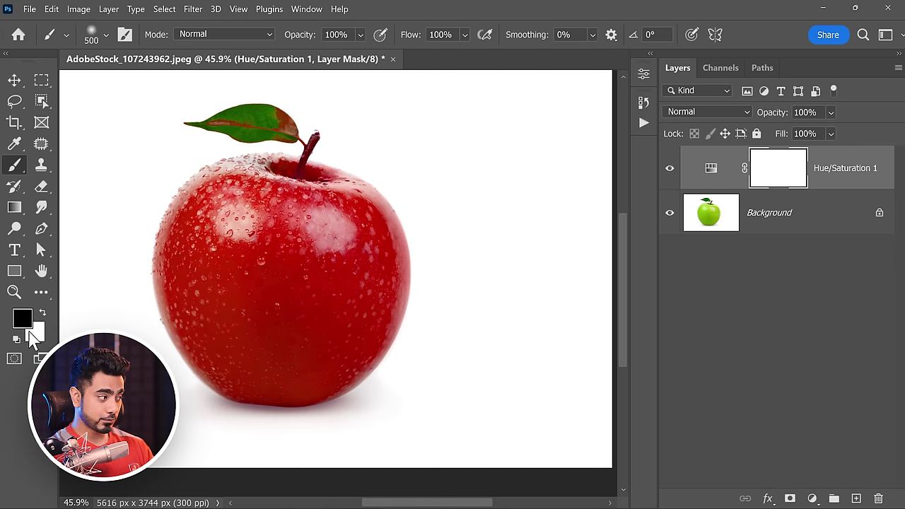
pyautogui.press('[')
pyautogui.press('[')
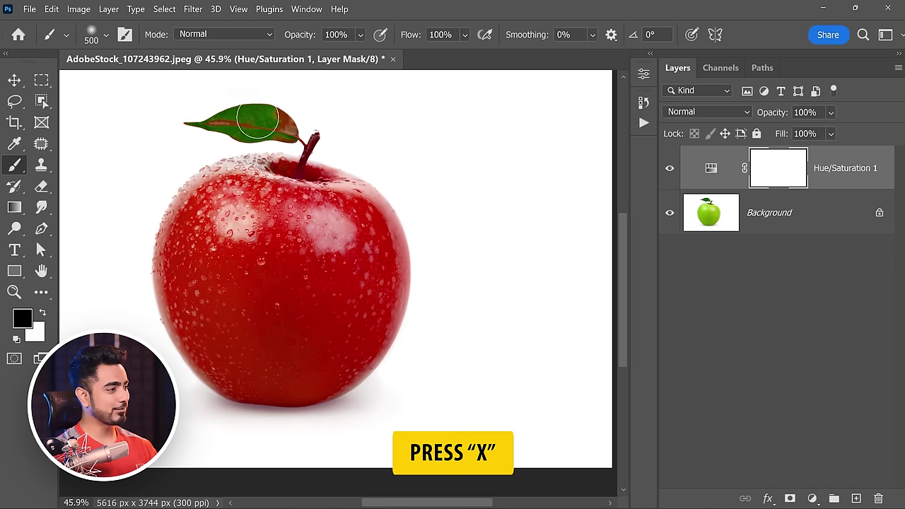
pyautogui.moveTo(275, 116); pyautogui.dragTo(231, 123)
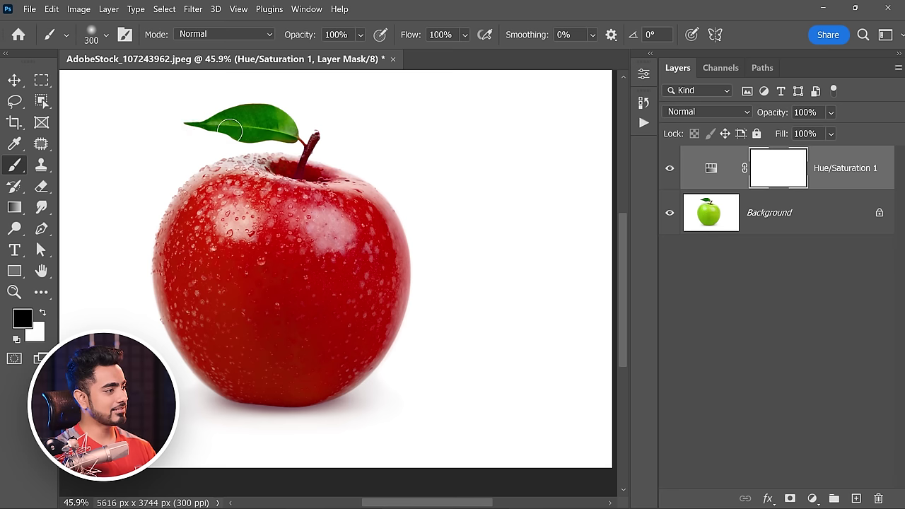
# - Mask the red shift off the apple's stem with a smaller black brush, and correct the edges around its base with white
pyautogui.scroll(3, 327, 151)
pyautogui.press('[')
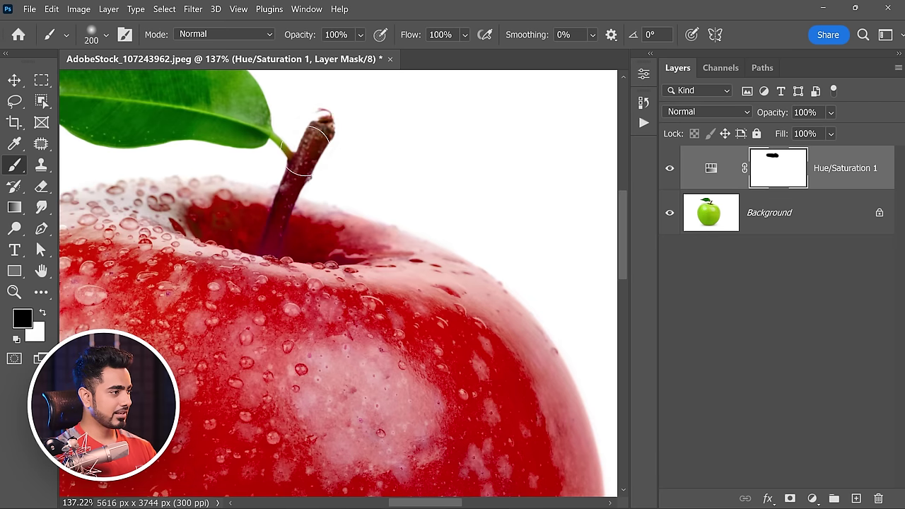
pyautogui.scroll(-1, 300, 180)
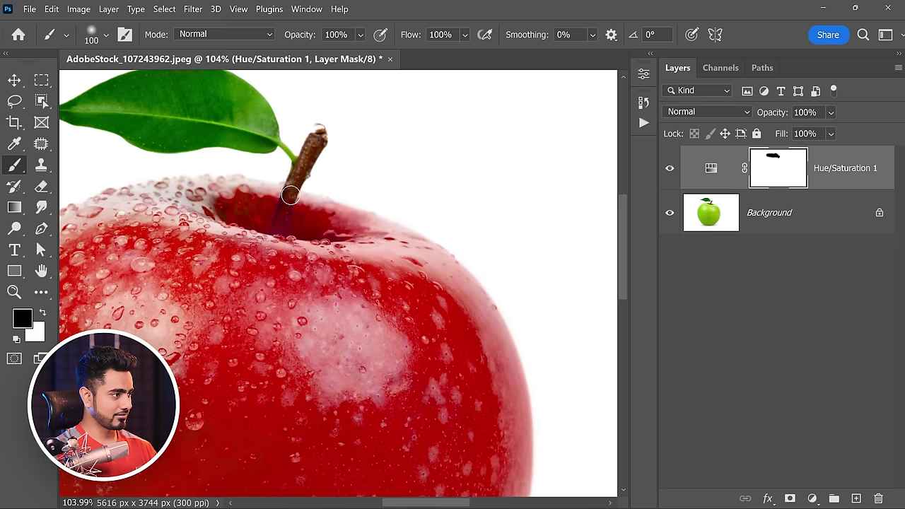
pyautogui.moveTo(286, 201); pyautogui.dragTo(280, 219)
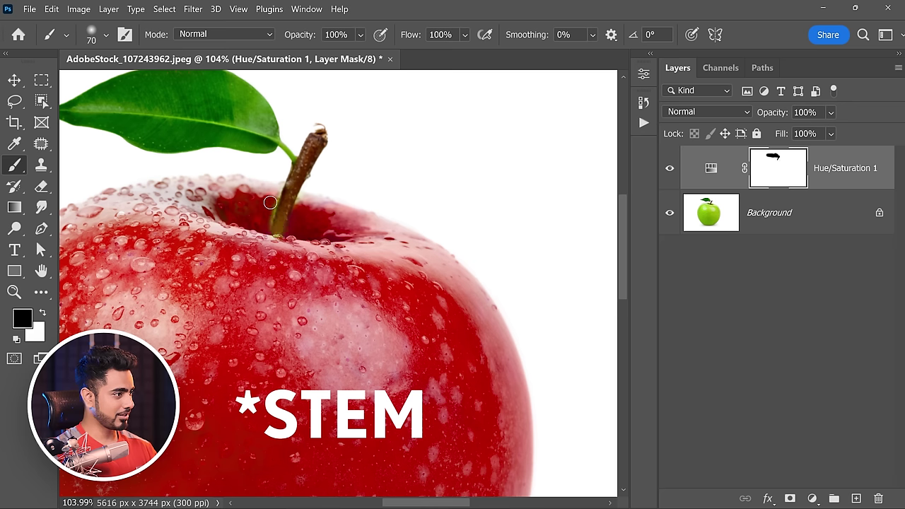
pyautogui.press('x')
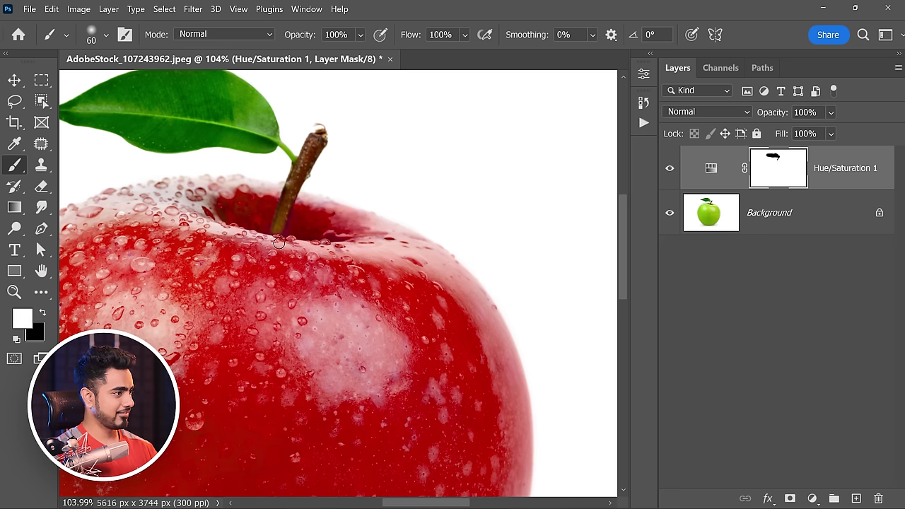
pyautogui.hotkey('ctrl', '0')
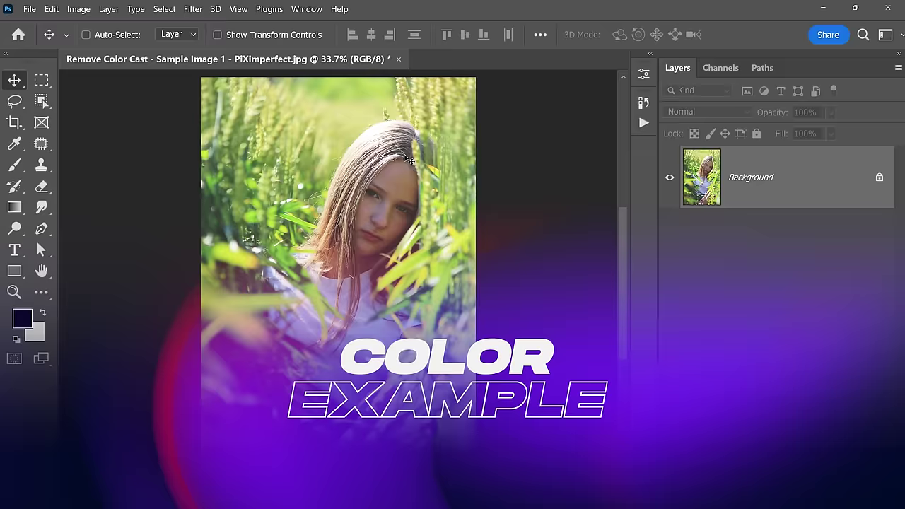
# - Add a new empty layer above the portrait and set its blend mode to Color
pyautogui.scroll(6, 409, 160)
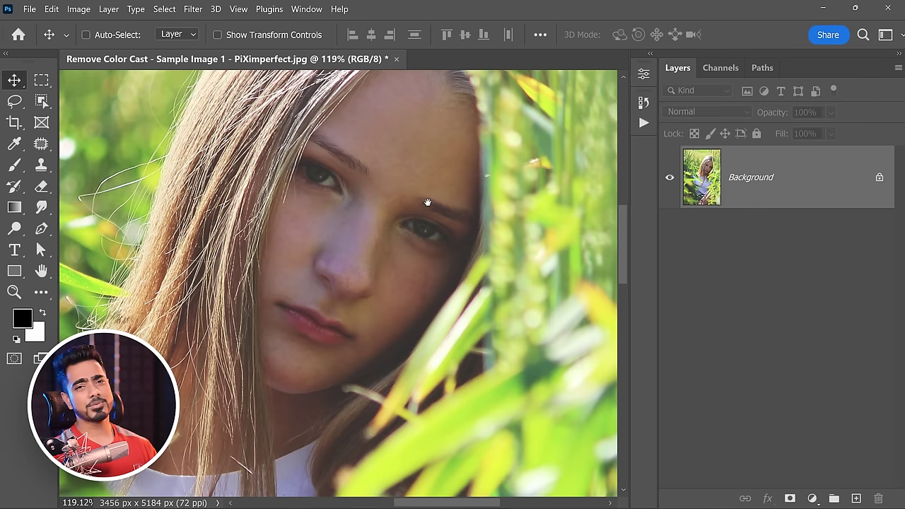
pyautogui.moveTo(427, 203); pyautogui.dragTo(416, 224)
pyautogui.click(856, 498)
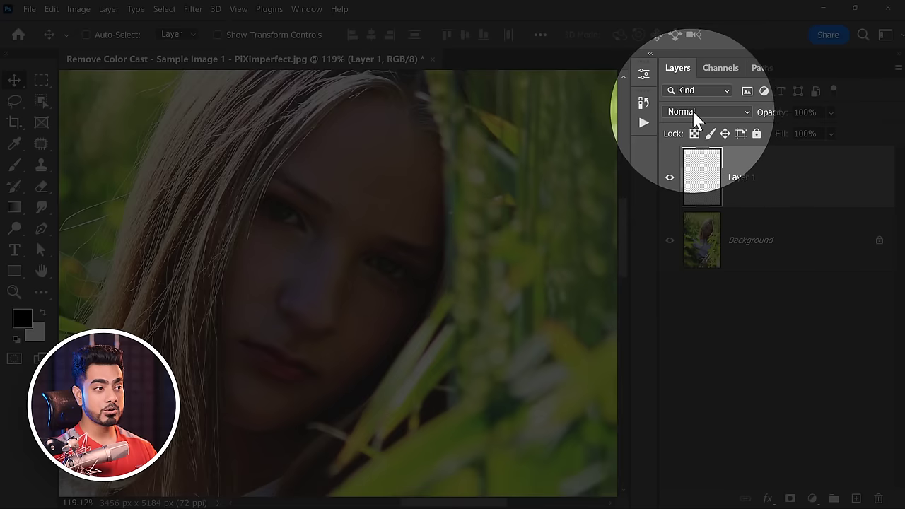
pyautogui.click(696, 112)
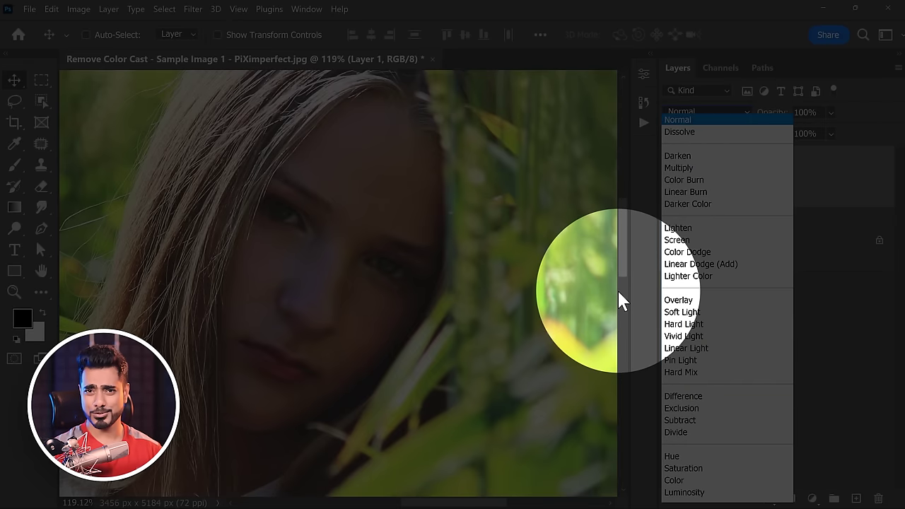
pyautogui.click(685, 481)
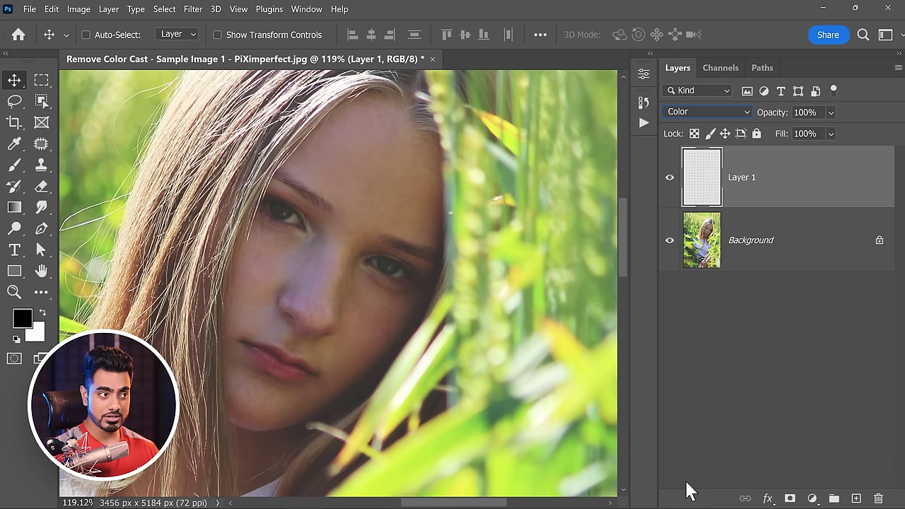
# - Set up a 175 px Brush and sample the skin tone of the forehead as its color
pyautogui.click(15, 164)
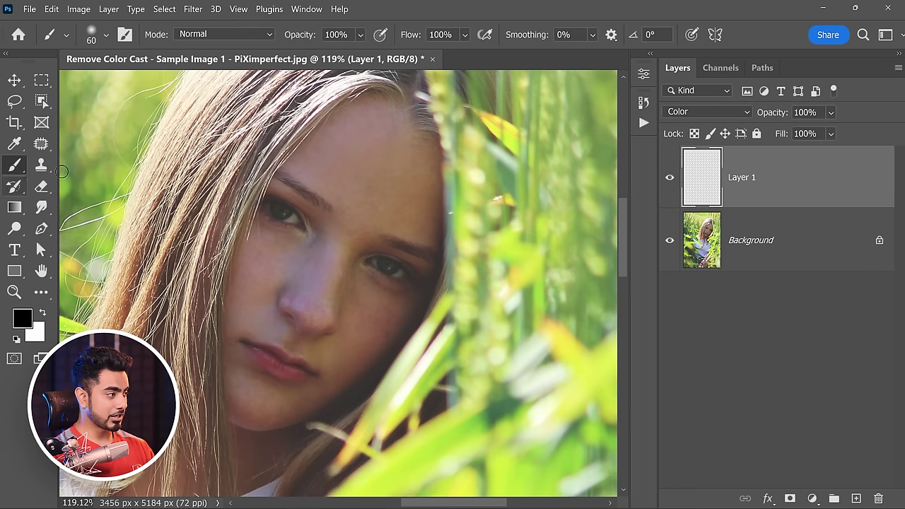
pyautogui.keyDown('ctrl'); pyautogui.click(400, 199); pyautogui.keyUp('ctrl')
pyautogui.press(']')
pyautogui.press(']')
pyautogui.press(']')
pyautogui.press(']')
pyautogui.press(']')
pyautogui.press(']')
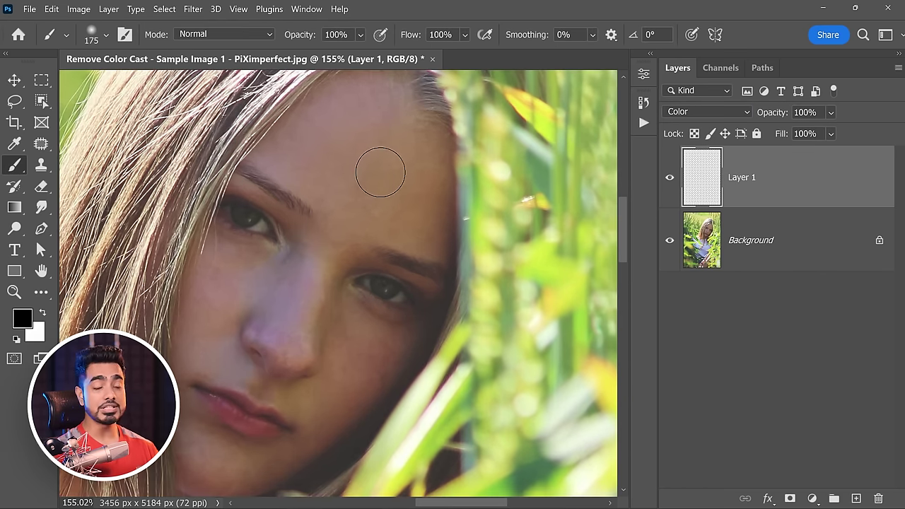
pyautogui.moveTo(395, 174); pyautogui.dragTo(417, 171)
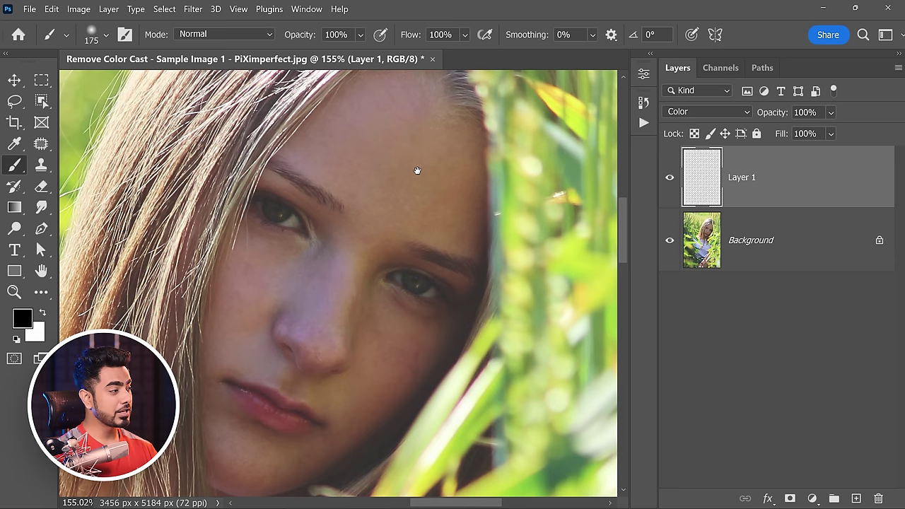
pyautogui.click(14, 145)
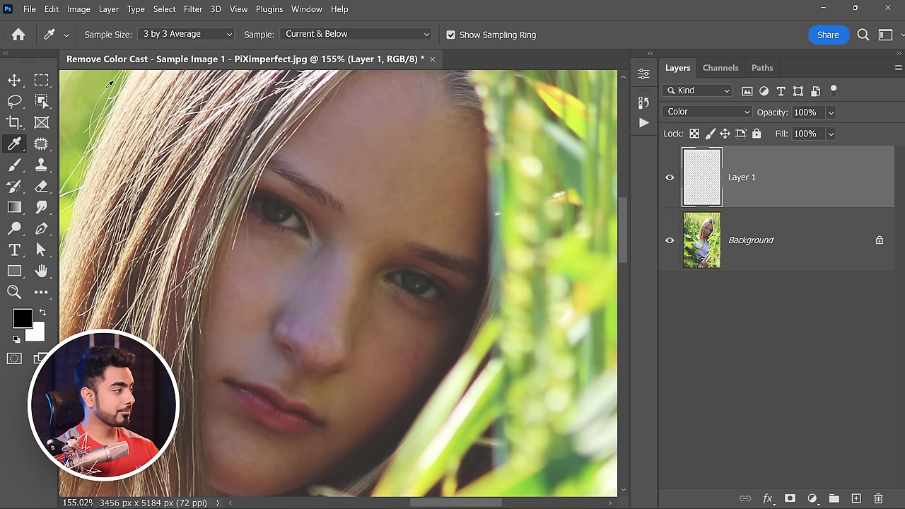
pyautogui.click(15, 167)
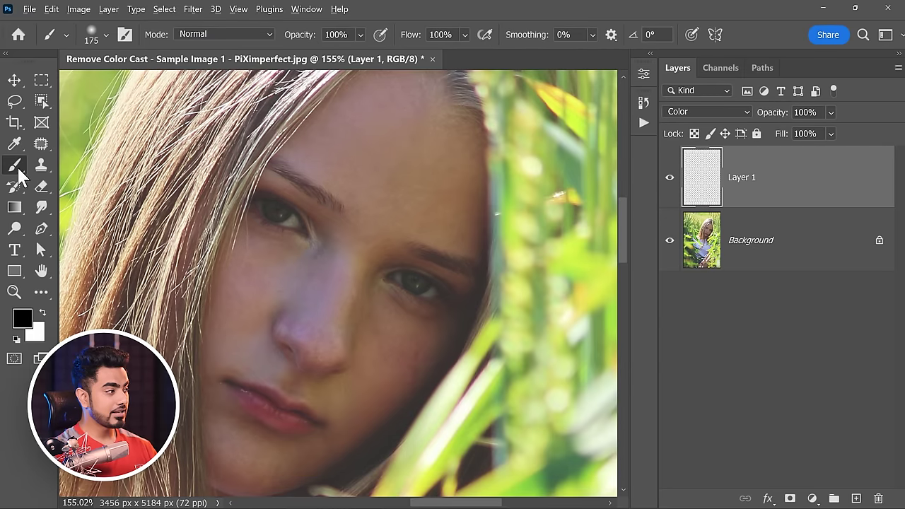
pyautogui.keyDown('alt'); pyautogui.click(393, 134); pyautogui.keyUp('alt')
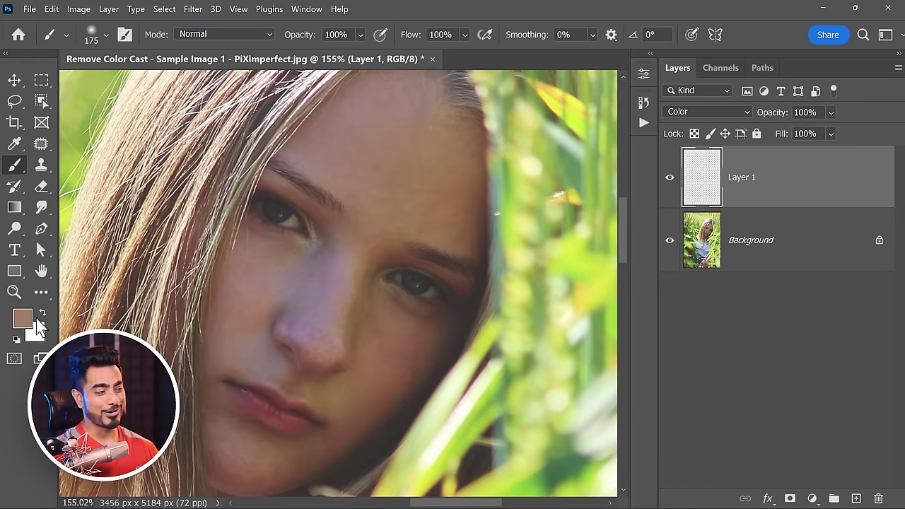
# - Resample the forehead skin tone and paint it over the forehead on Layer 1 with a 200 px brush, and reduce the brush to 150 px
pyautogui.press(']')
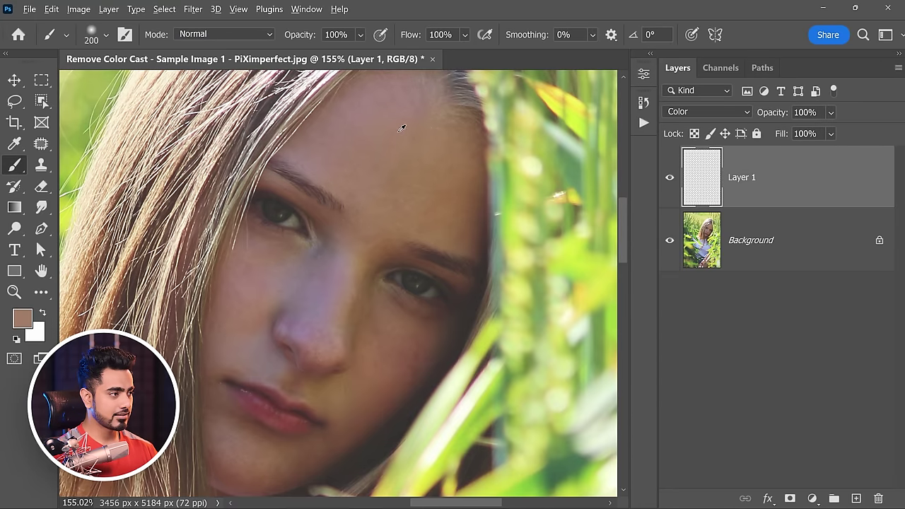
pyautogui.keyDown('alt'); pyautogui.click(402, 129); pyautogui.keyUp('alt')
pyautogui.moveTo(405, 128)
pyautogui.mouseDown()
pyautogui.moveTo(392, 132)
pyautogui.moveTo(410, 140)
pyautogui.mouseUp()
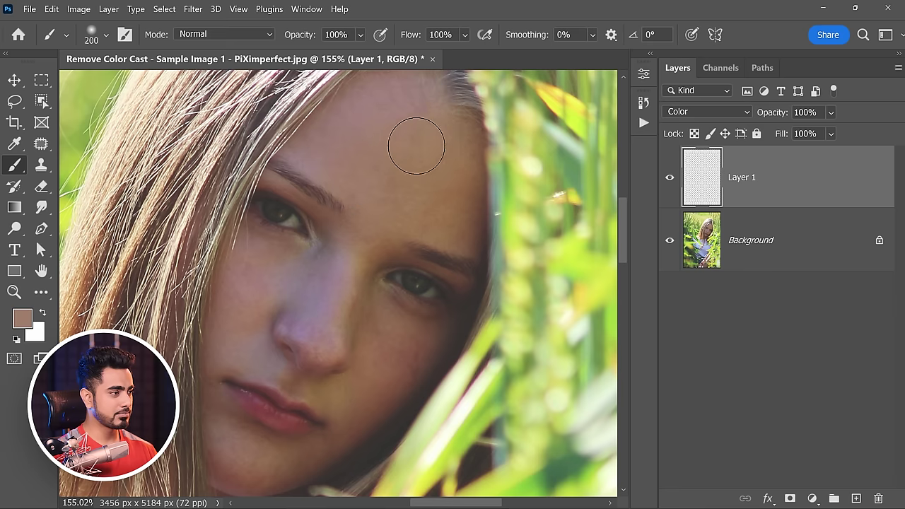
pyautogui.click(431, 207)
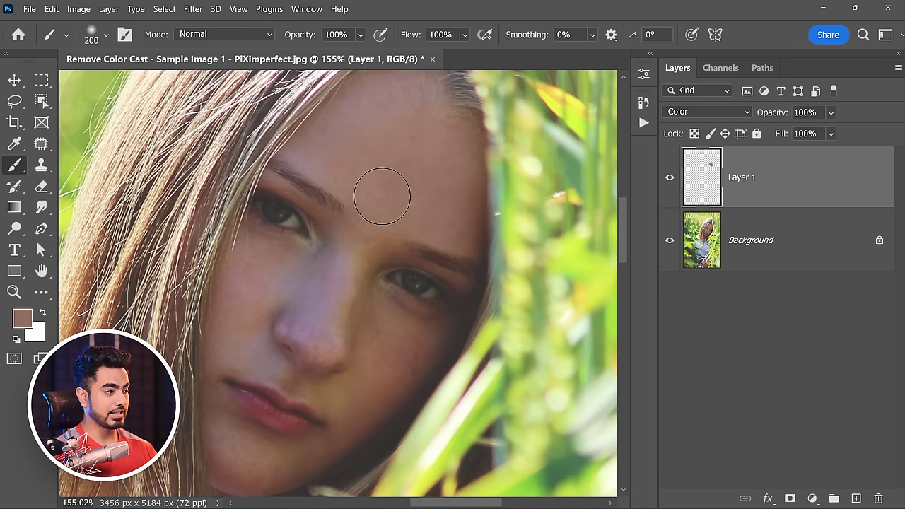
pyautogui.press('[')
pyautogui.press('[')
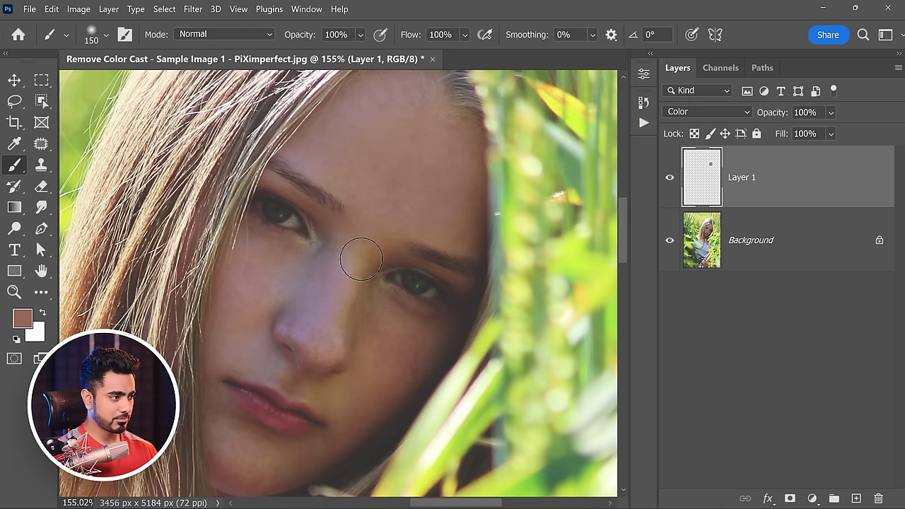
# - Switch Layer 1's blend mode to Normal for comparison and set it back to Color
pyautogui.click(700, 111)
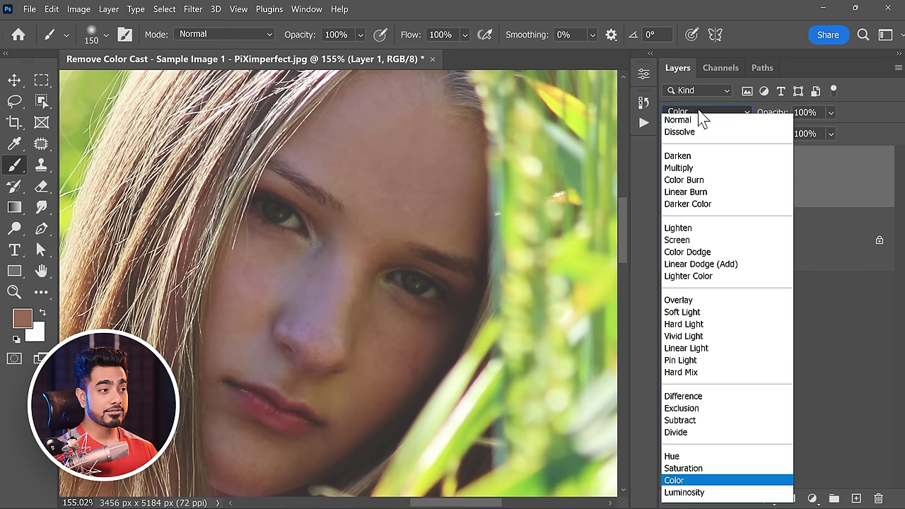
pyautogui.click(699, 120)
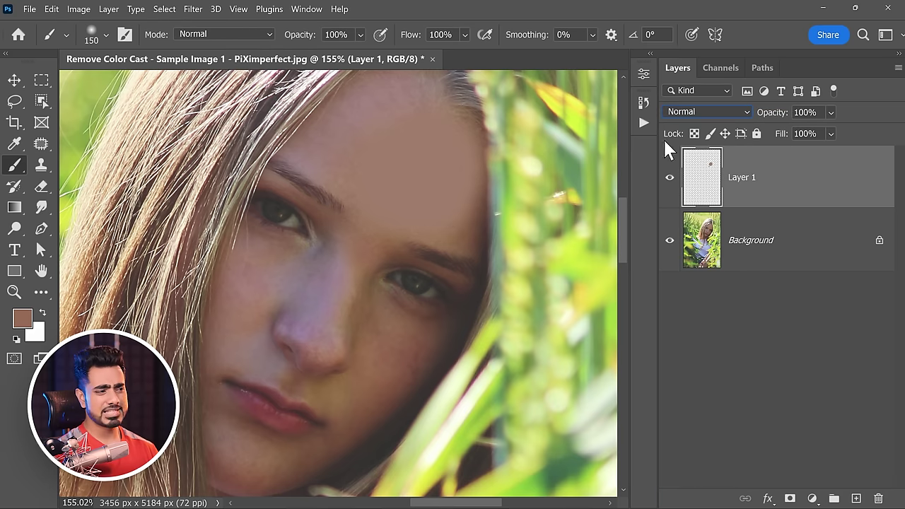
pyautogui.click(699, 111)
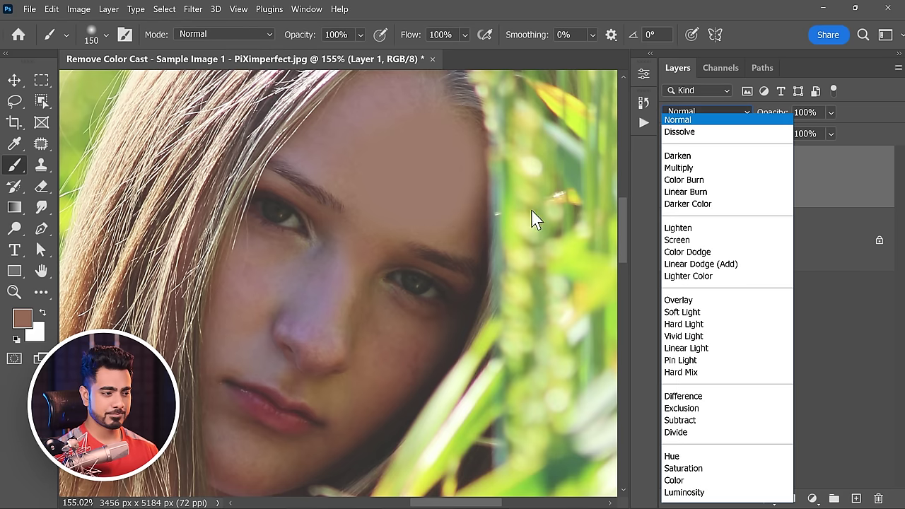
pyautogui.click(668, 481)
# - Sample skin tones around the mouth and nose and paint over the yellowish area between nose and lips with a 100 px brush
pyautogui.scroll(3, 308, 475)
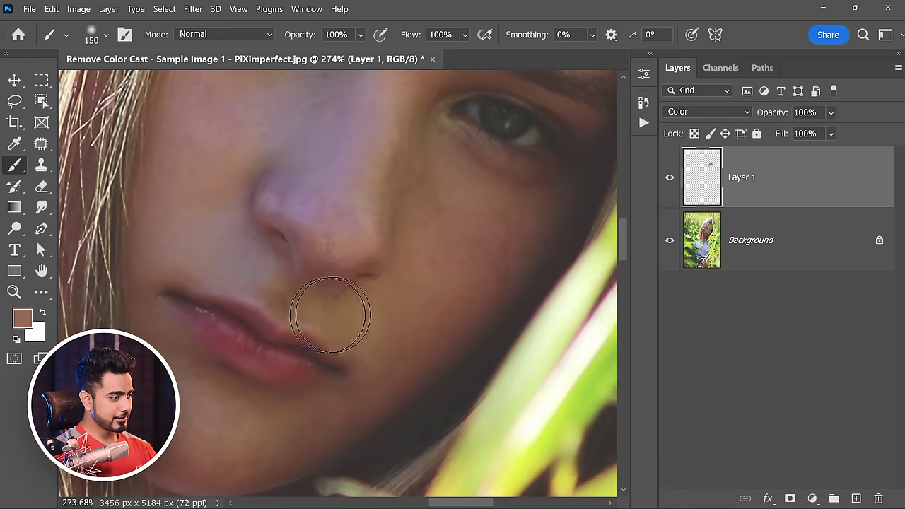
pyautogui.keyDown('alt'); pyautogui.click(388, 333); pyautogui.keyUp('alt')
pyautogui.press('[')
pyautogui.press('[')
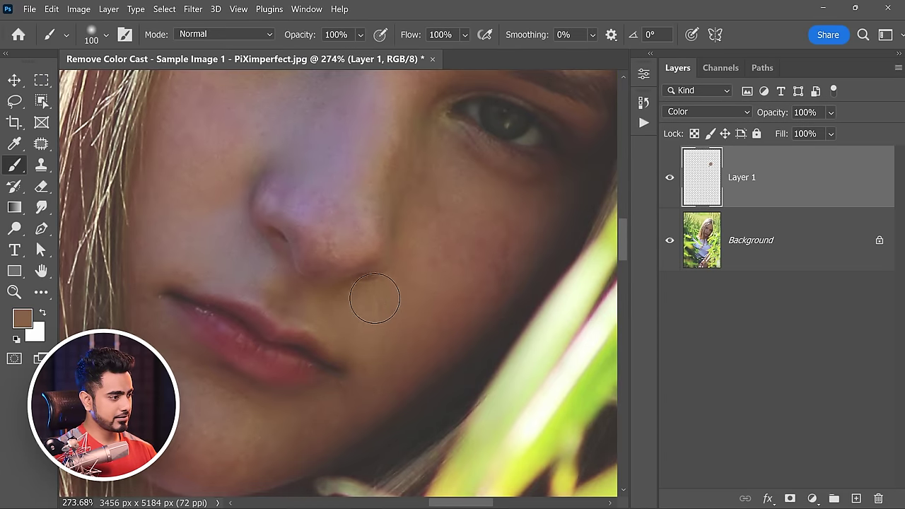
pyautogui.keyDown('alt'); pyautogui.click(305, 280); pyautogui.keyUp('alt')
pyautogui.keyDown('alt'); pyautogui.click(269, 265); pyautogui.keyUp('alt')
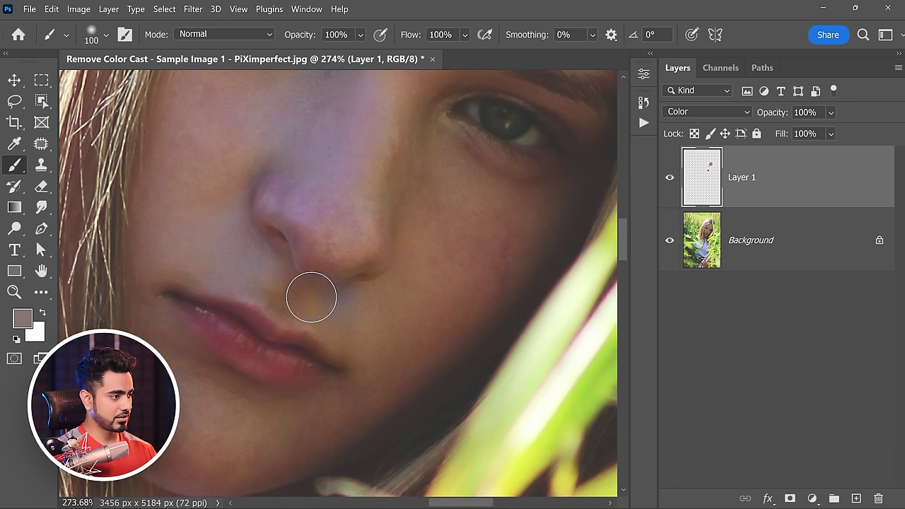
pyautogui.moveTo(311, 297); pyautogui.dragTo(354, 347)
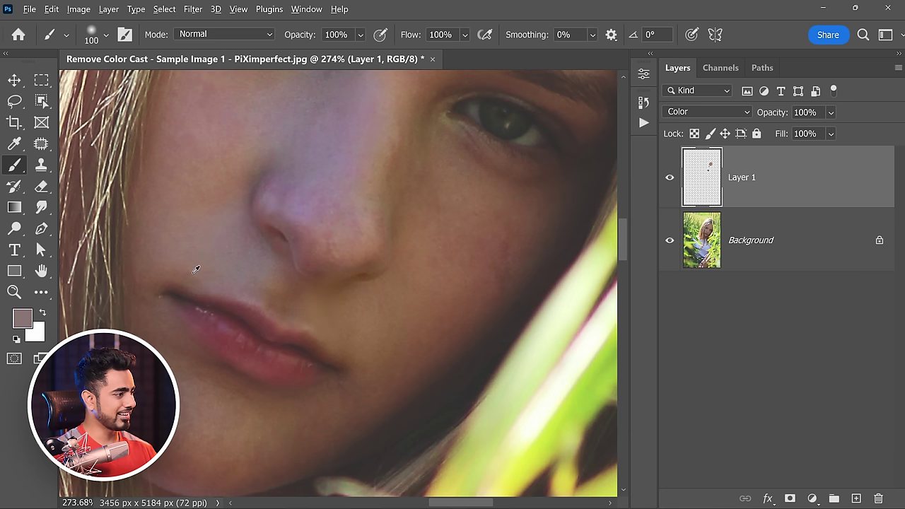
# - Sample a warmer skin tone beside the bridge of the nose and paint it over the purple cast on the nose
pyautogui.scroll(3, 329, 229)
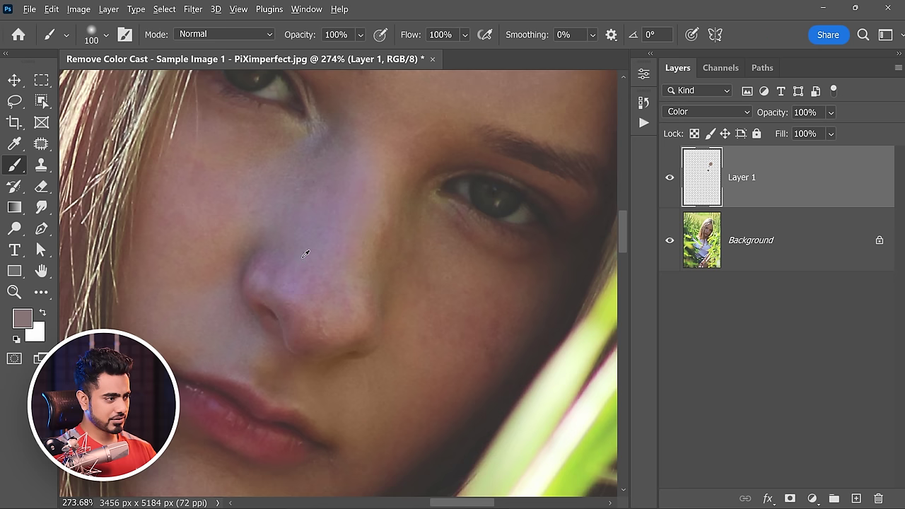
pyautogui.press('[')
pyautogui.press('[')
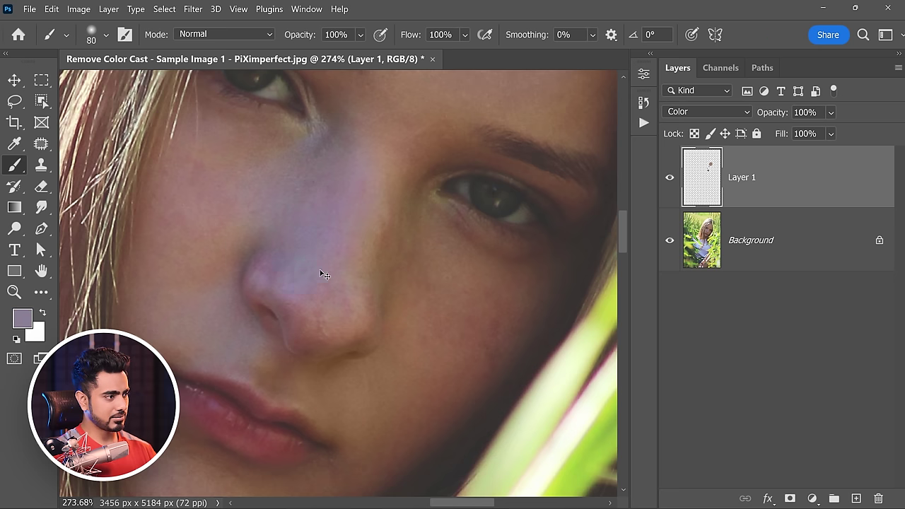
pyautogui.keyDown('alt'); pyautogui.click(359, 229); pyautogui.keyUp('alt')
pyautogui.press(']')
pyautogui.press(']')
pyautogui.press(']')
pyautogui.press(']')
pyautogui.press(']')
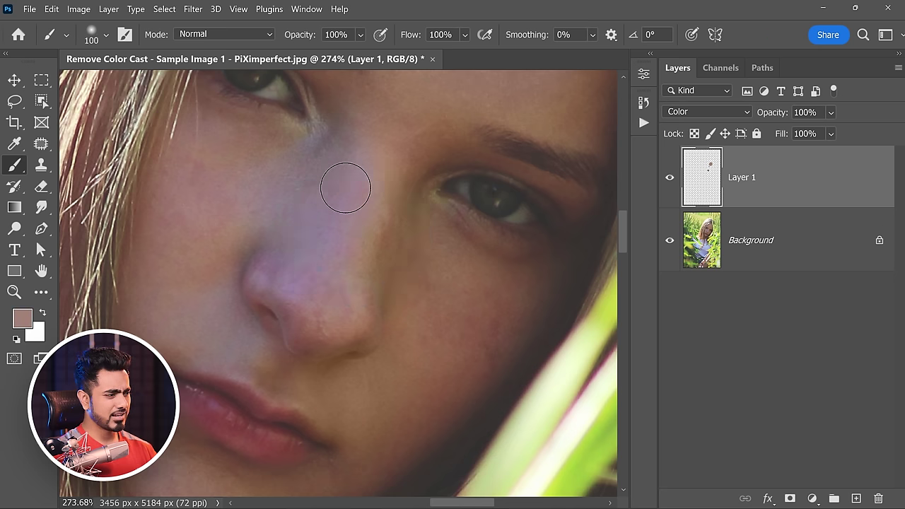
pyautogui.scroll(-2, 343, 213)
pyautogui.scroll(-1, 342, 242)
pyautogui.moveTo(347, 212)
pyautogui.mouseDown()
pyautogui.moveTo(327, 263)
pyautogui.moveTo(333, 277)
pyautogui.moveTo(313, 278)
pyautogui.moveTo(340, 291)
pyautogui.moveTo(317, 269)
pyautogui.moveTo(313, 228)
pyautogui.mouseUp()
# - Sample the cheek's skin tone and paint it over the cheek beside the nose with a 125 px brush
pyautogui.scroll(-1, 313, 228)
pyautogui.keyDown('alt'); pyautogui.click(404, 333); pyautogui.keyUp('alt')
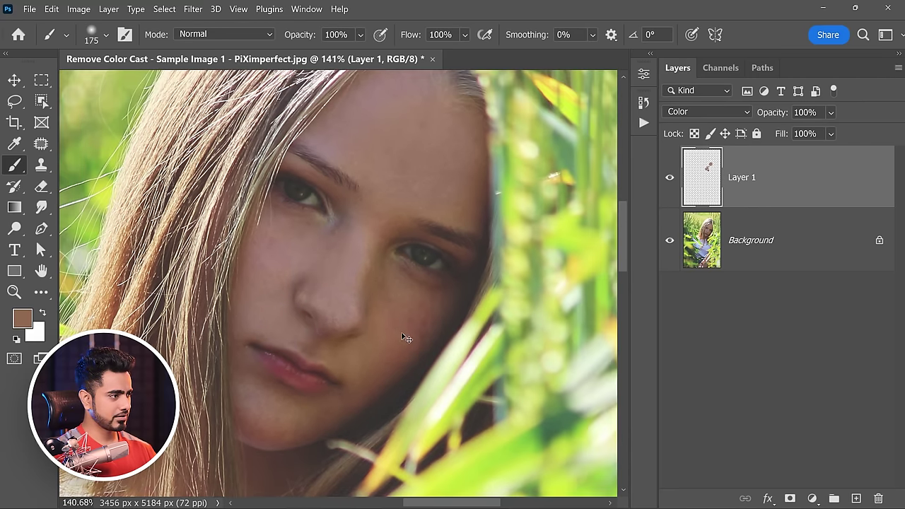
pyautogui.press('[')
pyautogui.press('[')
pyautogui.scroll(1, 375, 283)
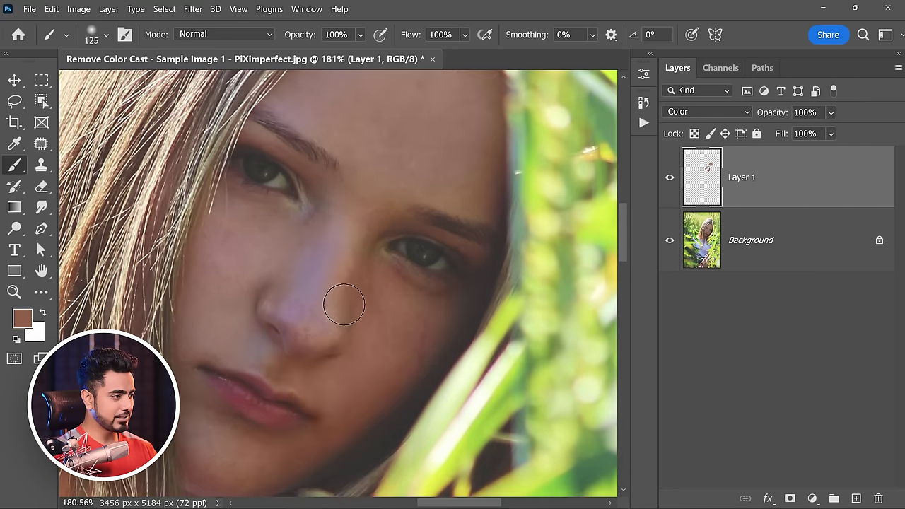
pyautogui.moveTo(344, 304)
pyautogui.mouseDown()
pyautogui.moveTo(333, 323)
pyautogui.moveTo(304, 337)
pyautogui.moveTo(384, 305)
pyautogui.mouseUp()
pyautogui.scroll(-1, 340, 321)
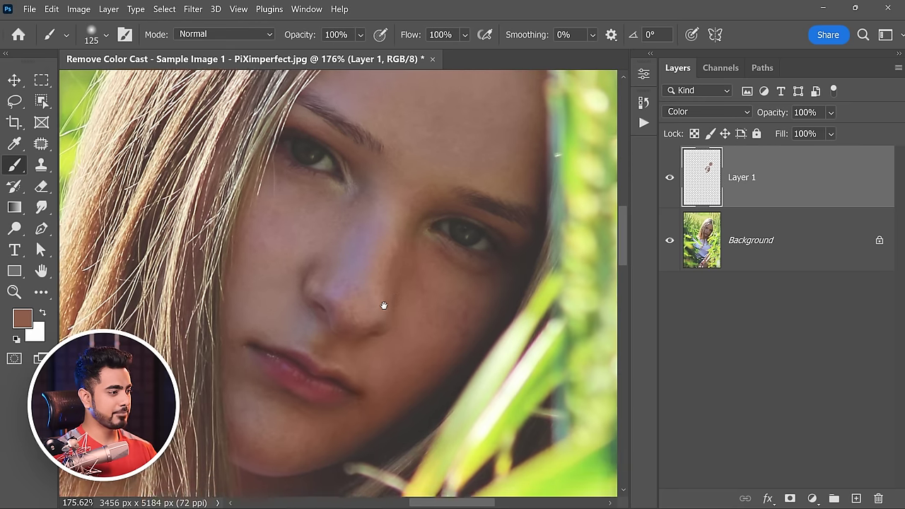
# - Reduce the opacity of Layer 1 to 50%
pyautogui.scroll(-1, 383, 305)
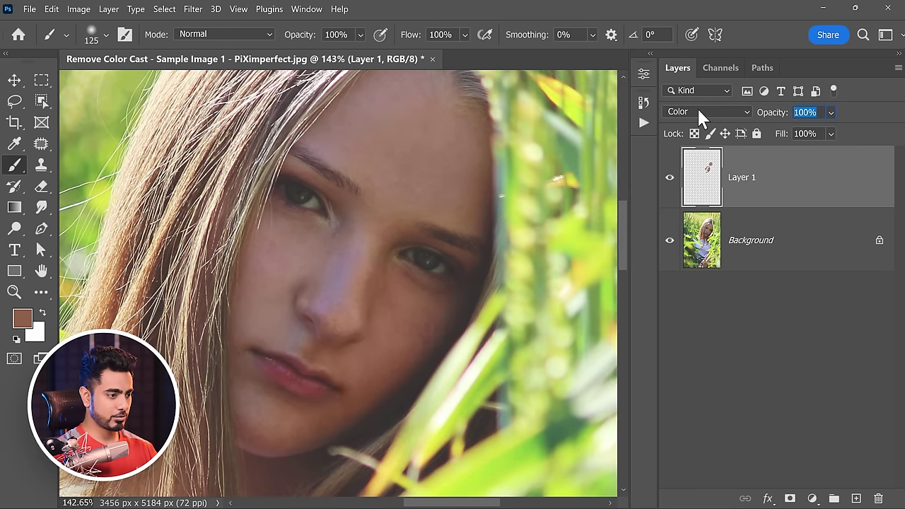
pyautogui.write('50')
pyautogui.press('Return')
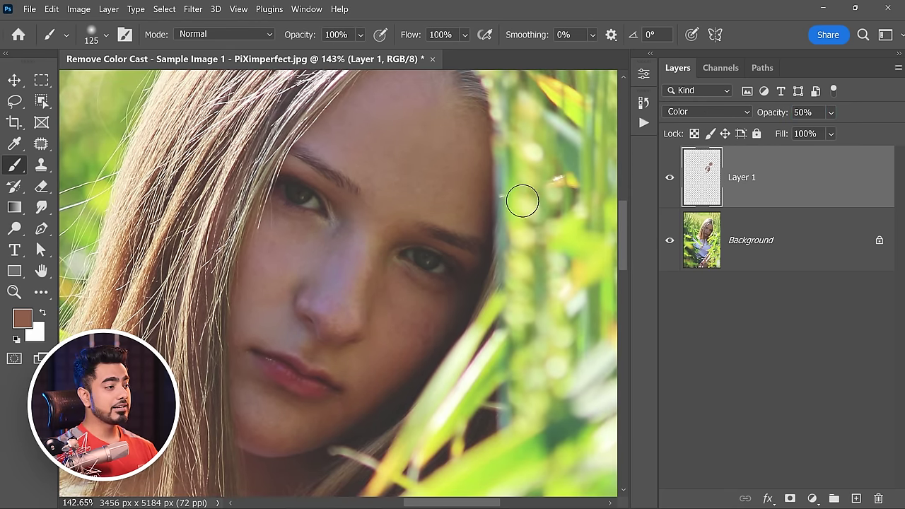
# - Toggle Layer 1's visibility to compare the forehead and the area around the mouth with and without the color correction
pyautogui.scroll(3, 404, 259)
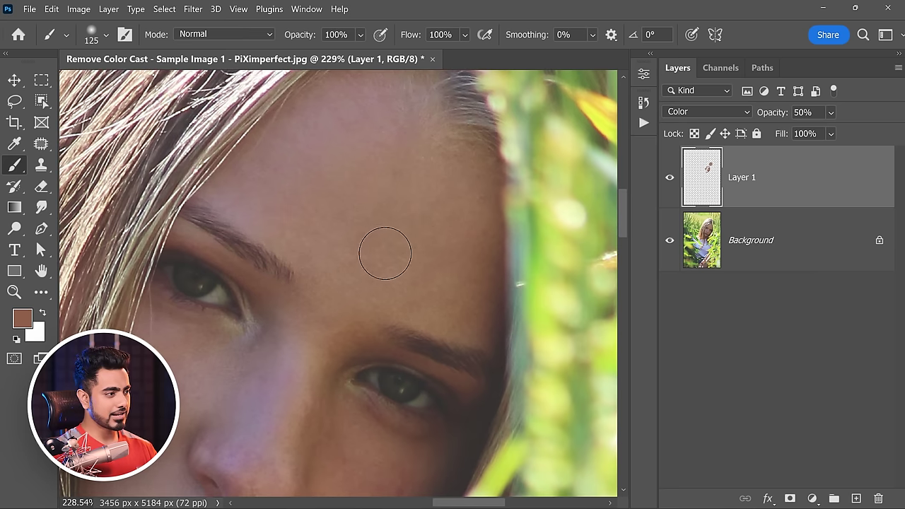
pyautogui.click(670, 183)
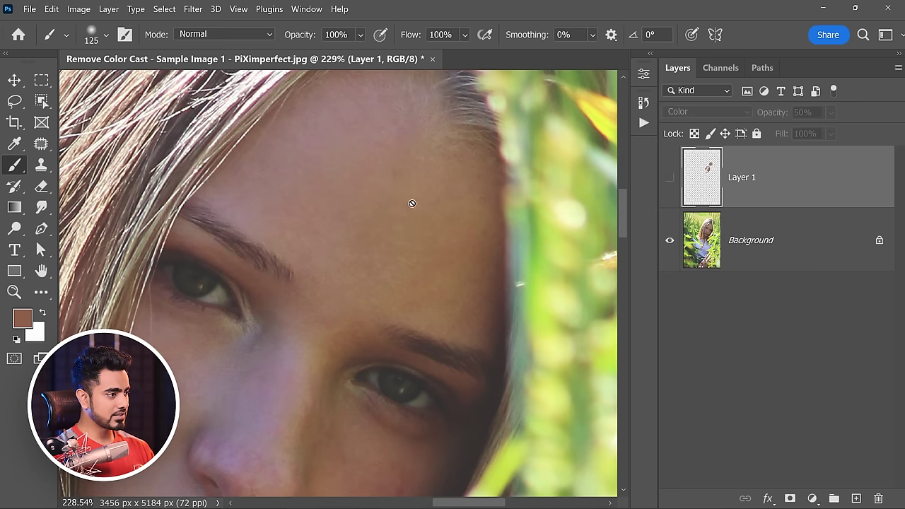
pyautogui.scroll(2, 413, 203)
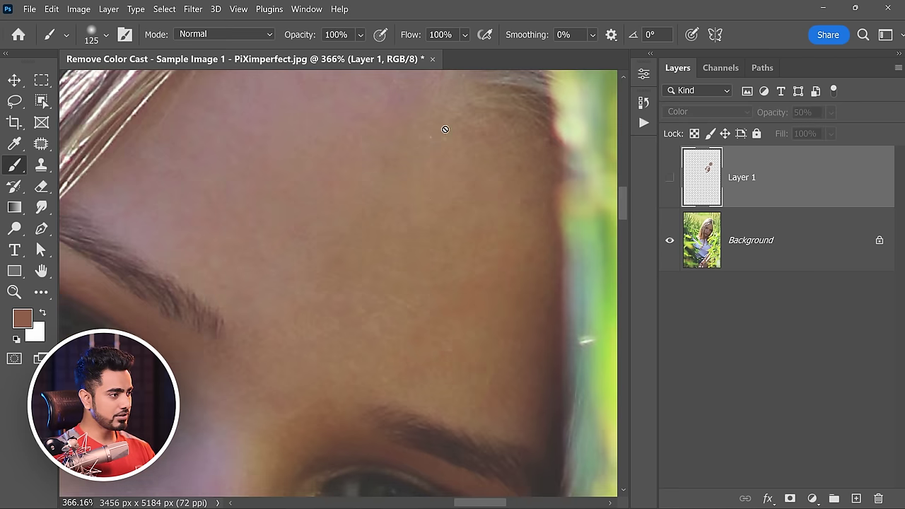
pyautogui.click(670, 183)
pyautogui.scroll(-3, 354, 299)
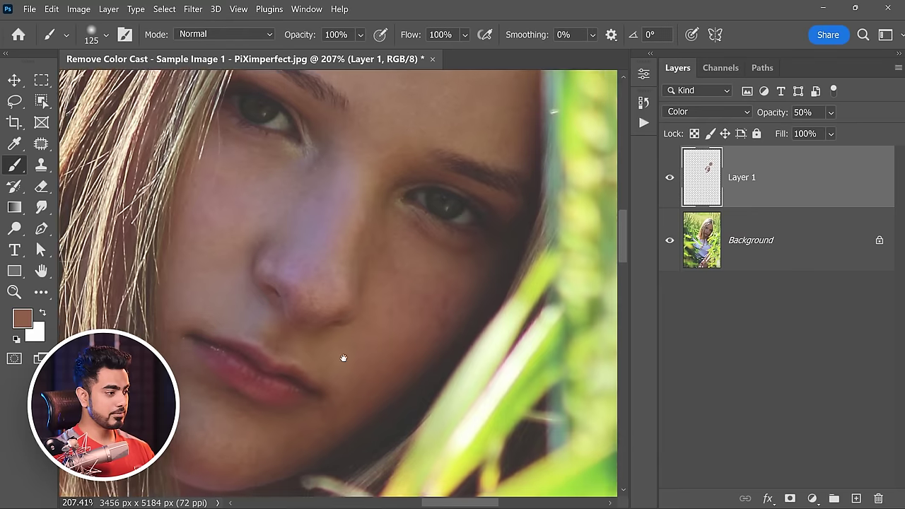
pyautogui.scroll(4, 352, 340)
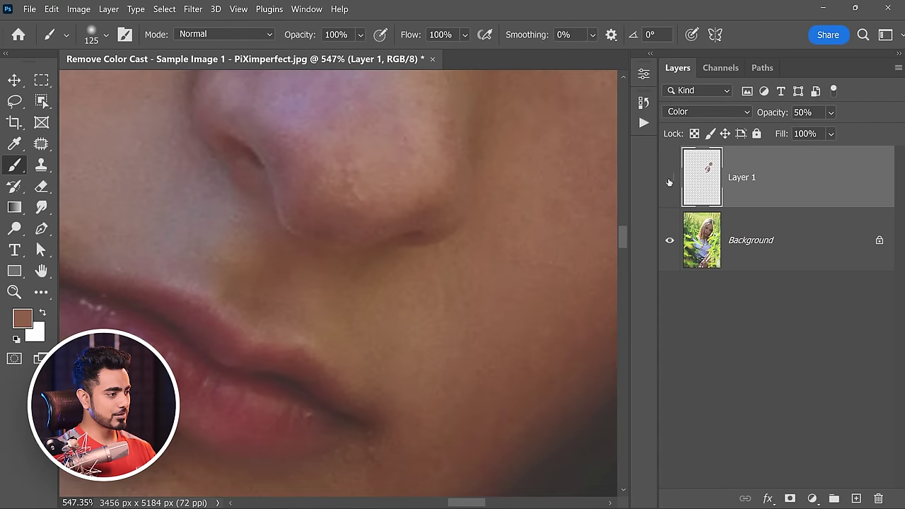
pyautogui.click(669, 182)
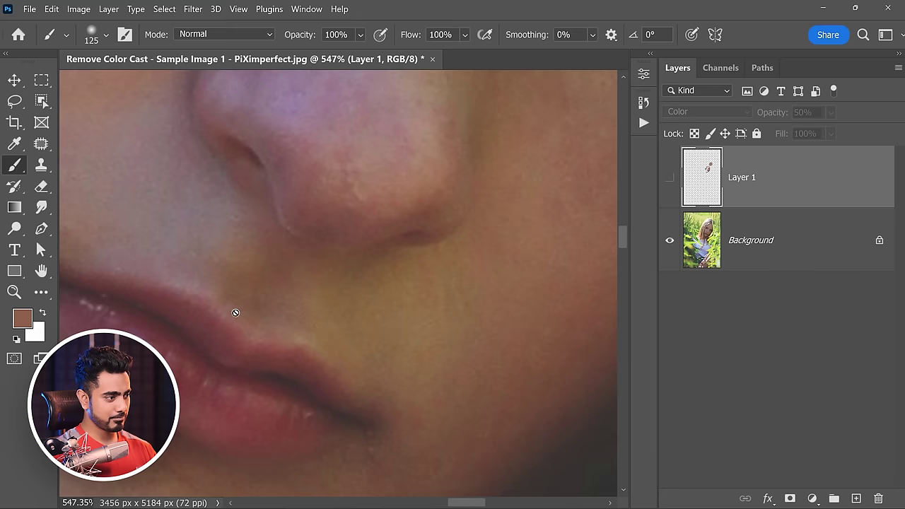
pyautogui.click(670, 179)
pyautogui.scroll(-3, 453, 213)
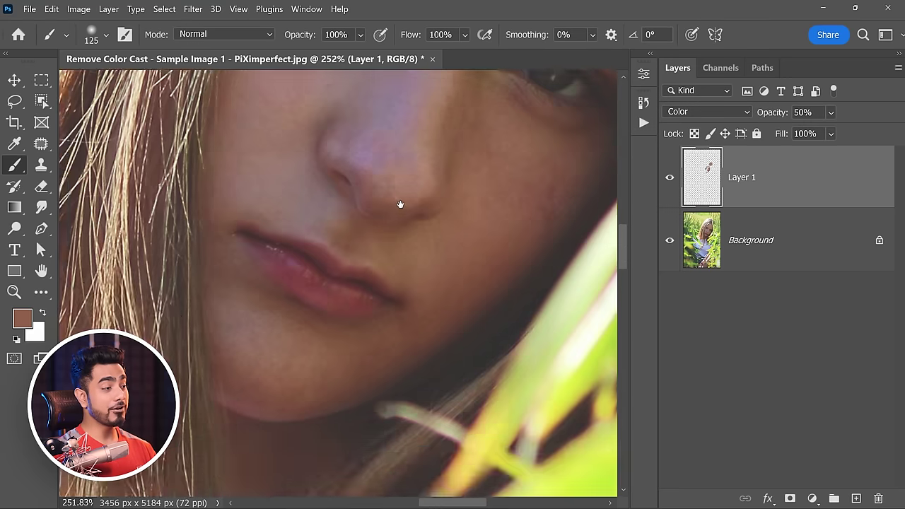
# - Sample the skin tone under the eye nearest the hair and paint over its discolored inner corner with a 45 px brush
pyautogui.moveTo(400, 205); pyautogui.dragTo(366, 272)
pyautogui.scroll(2, 332, 167)
pyautogui.moveTo(332, 154); pyautogui.dragTo(333, 207)
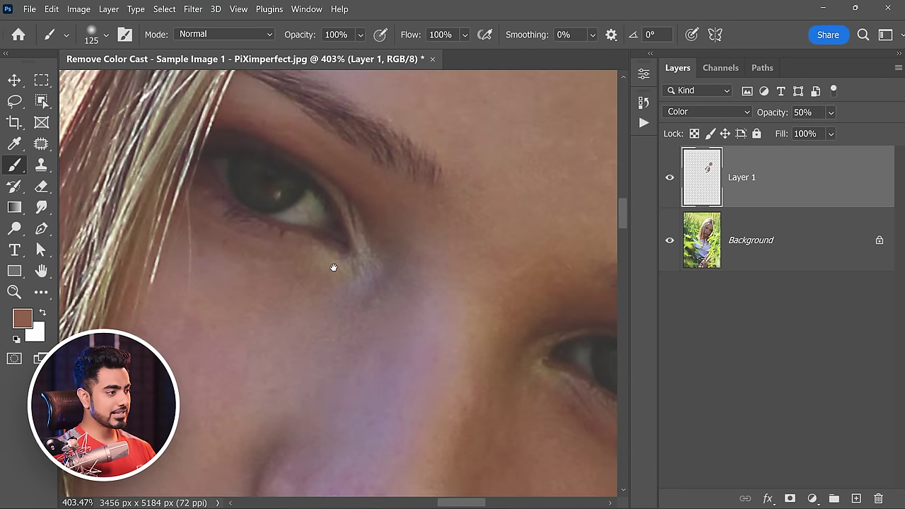
pyautogui.press('[')
pyautogui.press('[')
pyautogui.press('[')
pyautogui.press('[')
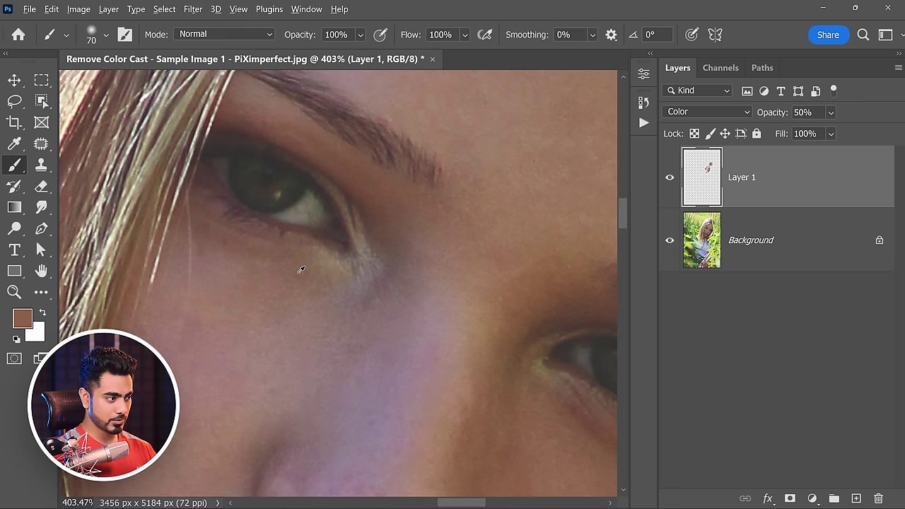
pyautogui.press('[')
pyautogui.press('[')
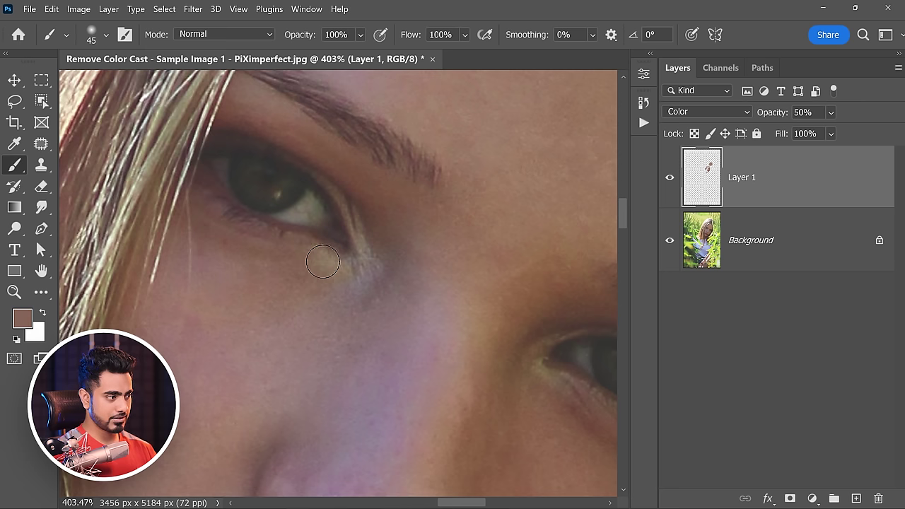
# - Sample the skin tone near the other eye and paint it beside that eye's inner corner
pyautogui.scroll(-3, 317, 262)
pyautogui.hscroll(3, 316, 262)
pyautogui.keyDown('alt'); pyautogui.click(392, 265); pyautogui.keyUp('alt')
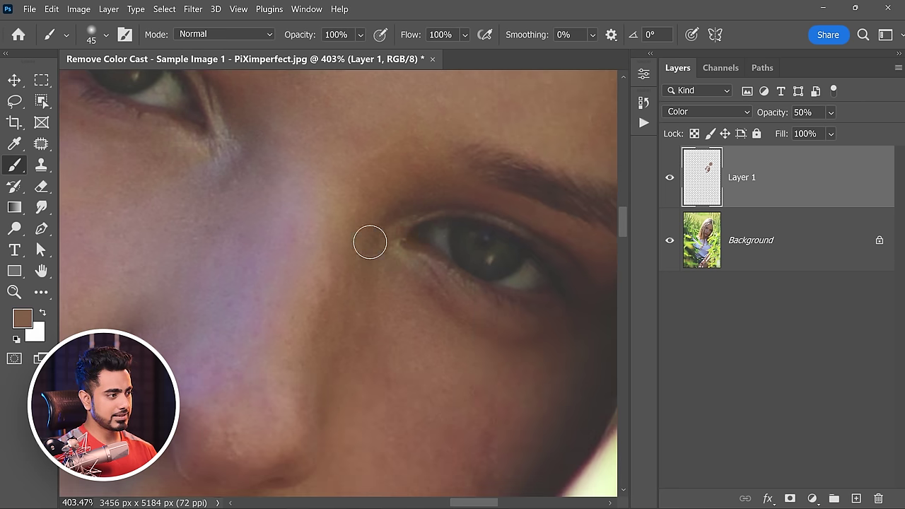
# - Add a Curves adjustment layer above Layer 1 and move its white point to input 192
pyautogui.scroll(-8, 370, 242)
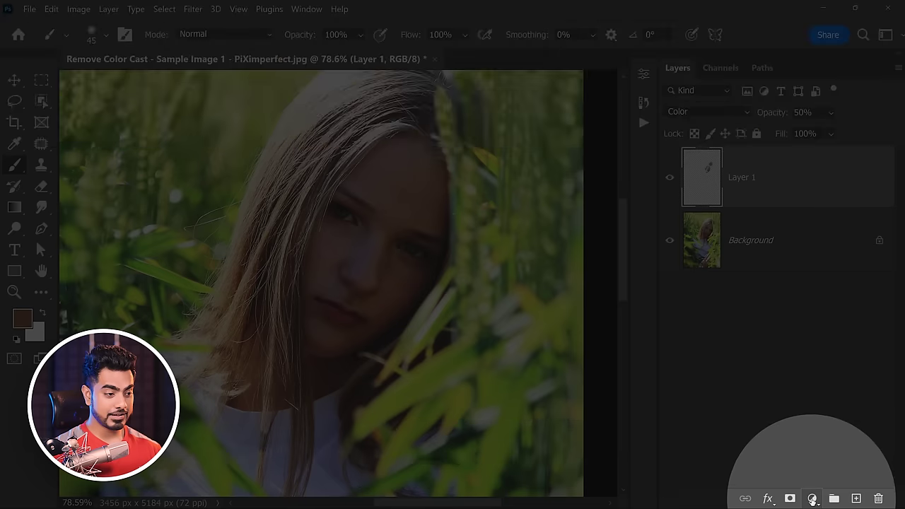
pyautogui.click(812, 500)
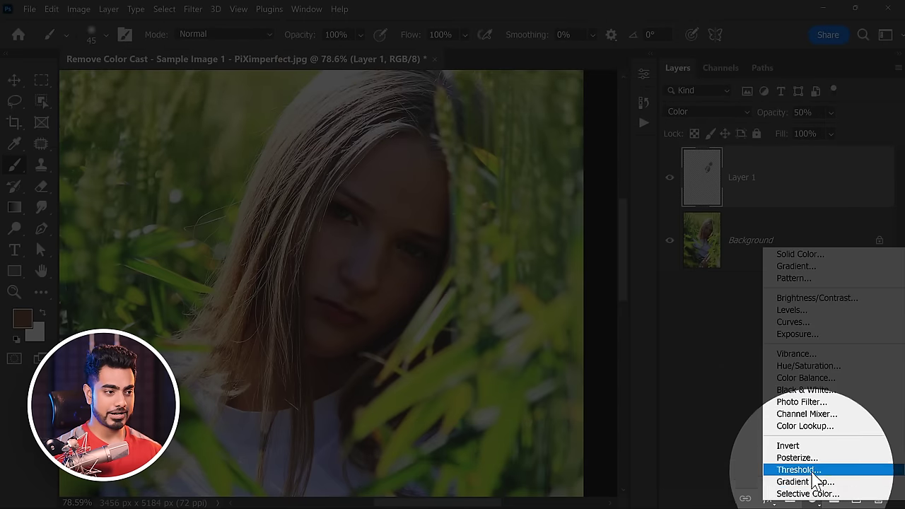
pyautogui.click(797, 323)
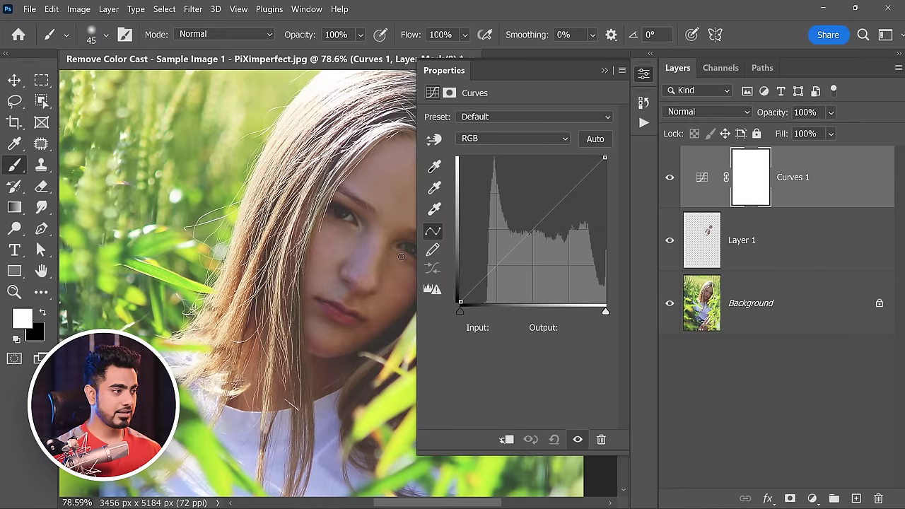
pyautogui.scroll(-1, 262, 254)
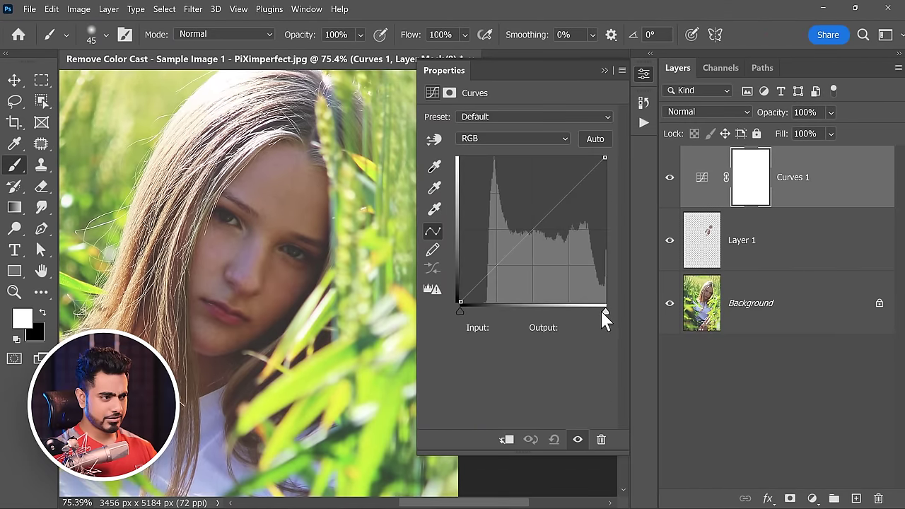
pyautogui.moveTo(603, 312)
pyautogui.mouseDown()
pyautogui.moveTo(562, 313)
pyautogui.moveTo(571, 318)
pyautogui.mouseUp()
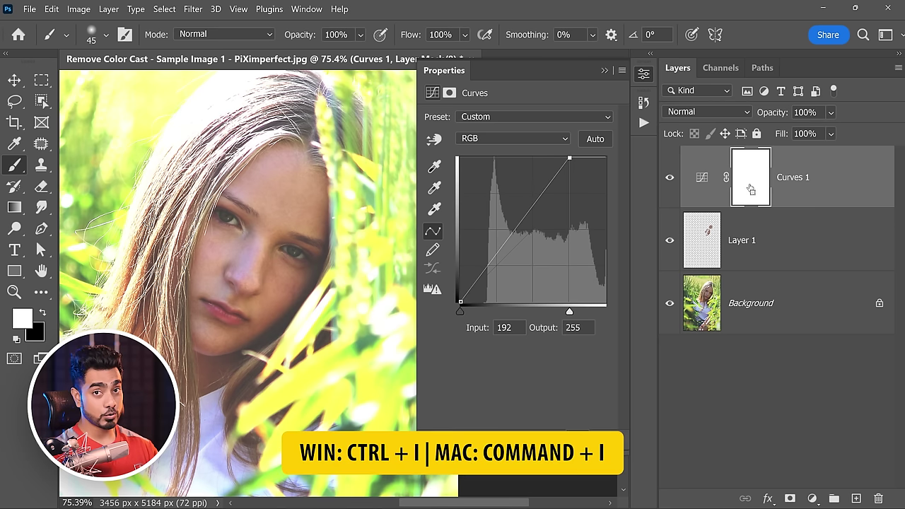
# - Invert the Curves layer mask to black and paint white over the face with a much larger soft brush
pyautogui.hotkey('ctrl', 'i')
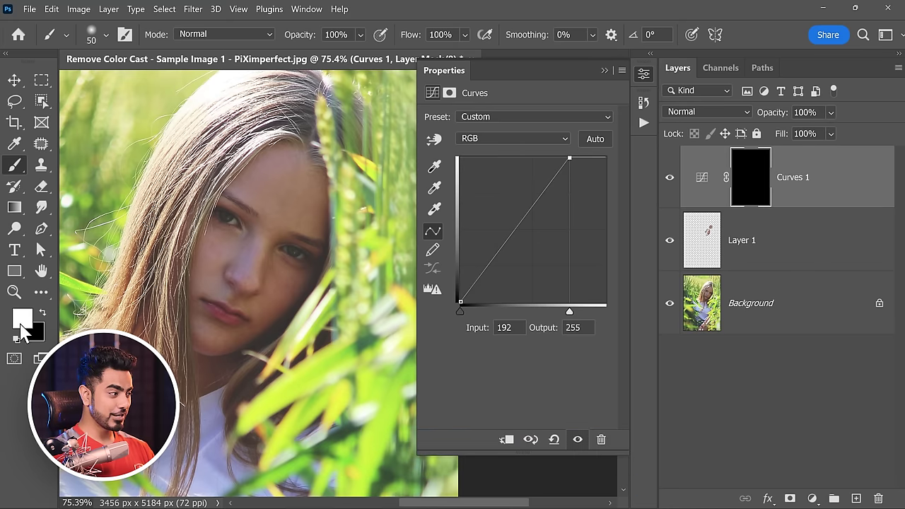
pyautogui.press(']')
pyautogui.press(']')
pyautogui.press(']')
pyautogui.press(']')
pyautogui.press(']')
pyautogui.press(']')
pyautogui.press(']')
pyautogui.press(']')
pyautogui.press(']')
pyautogui.press(']')
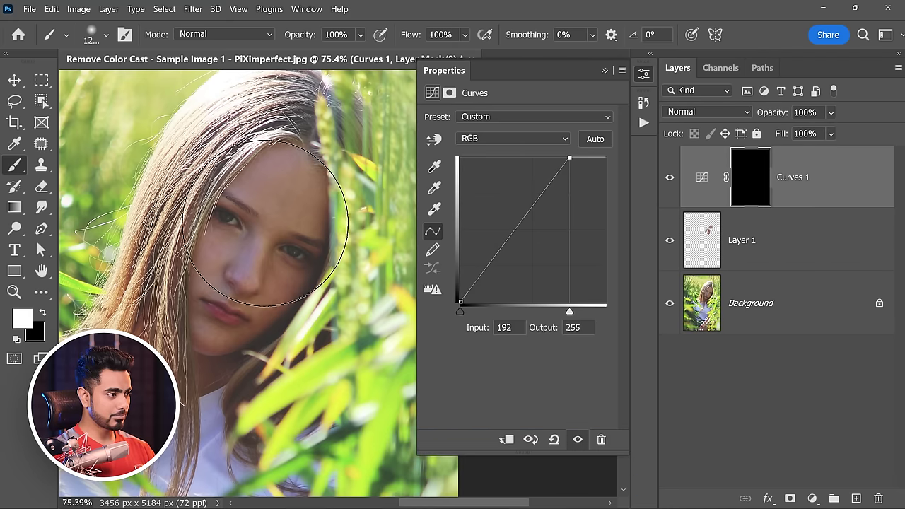
pyautogui.moveTo(258, 269); pyautogui.dragTo(226, 322)
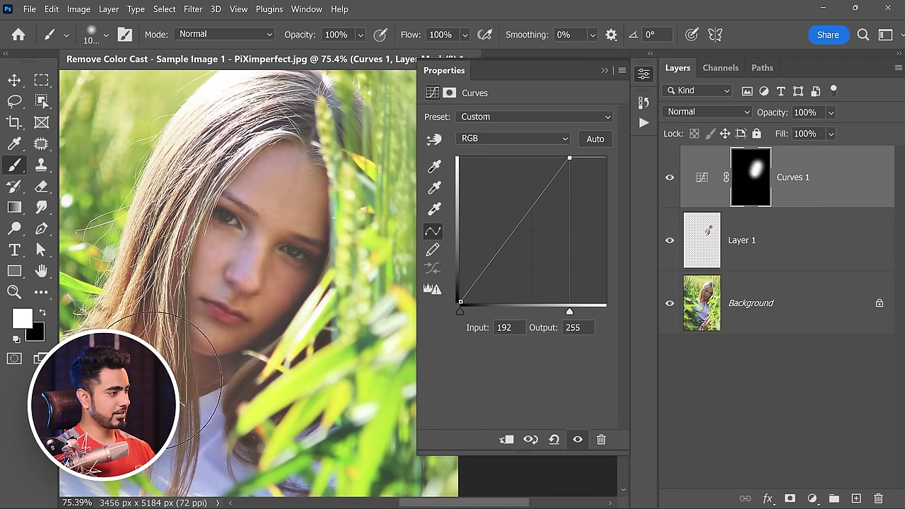
pyautogui.scroll(-1, 293, 304)
pyautogui.scroll(4, 294, 304)
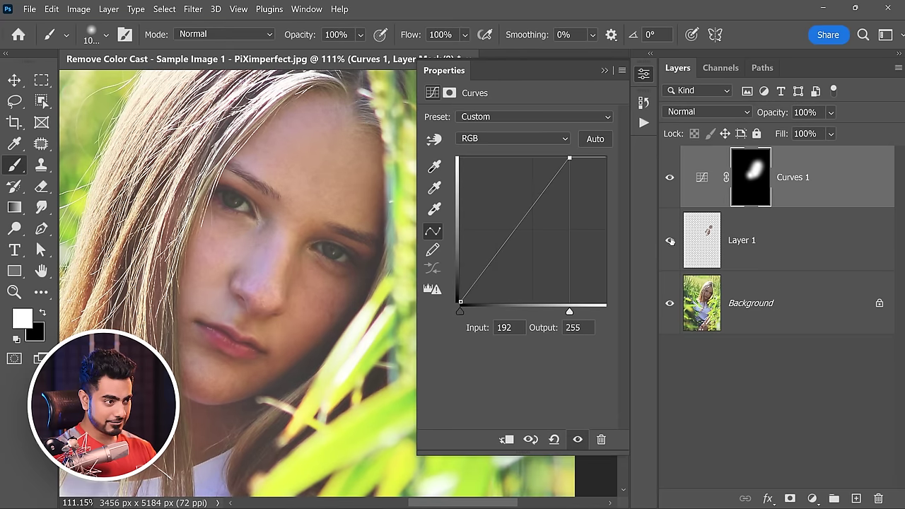
# - Rename Layer 1, the painted skin-correction layer, as Color
pyautogui.click(680, 243)
pyautogui.doubleClick(740, 241)
pyautogui.write('Co')
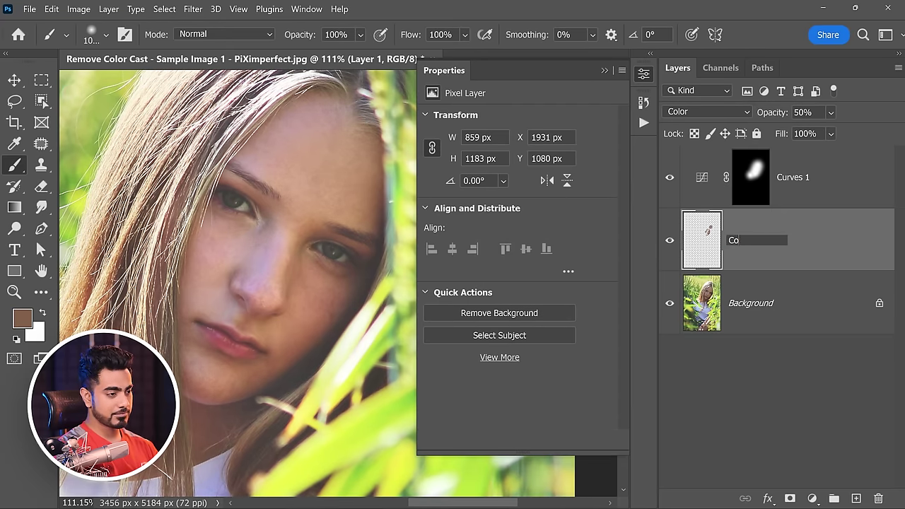
pyautogui.write('lor')
pyautogui.press('Return')
# - Hide the Color layer and examine the uncorrected skin tones around the mouth, nose, eyes and forehead up close
pyautogui.click(669, 242)
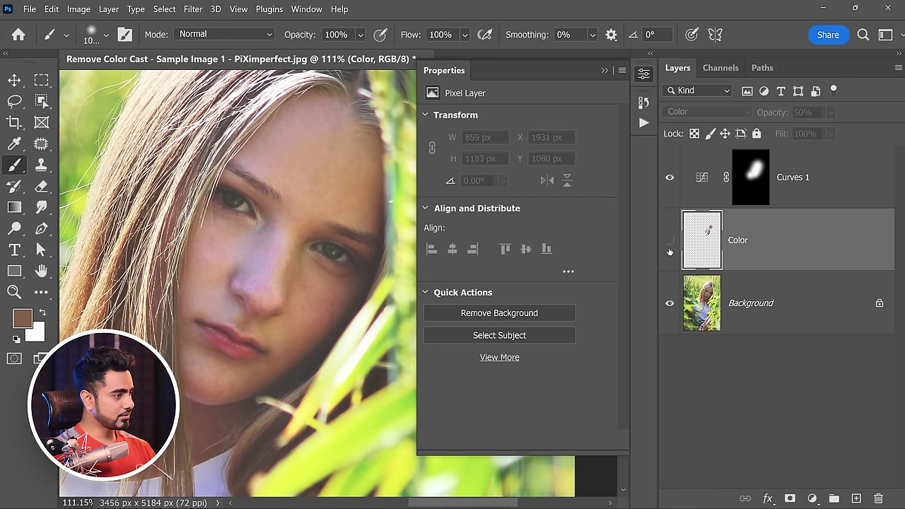
pyautogui.click(269, 332)
pyautogui.keyDown('alt'); pyautogui.click(280, 330); pyautogui.keyUp('alt')
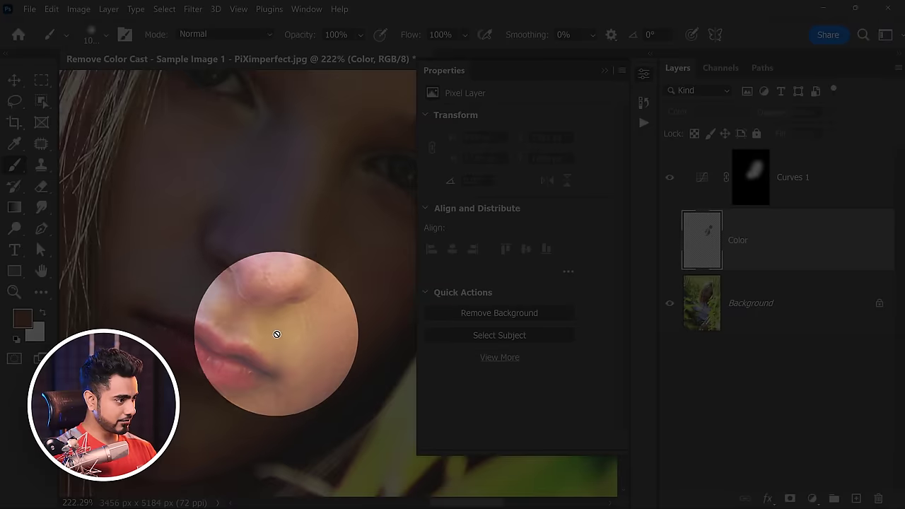
pyautogui.moveTo(323, 252); pyautogui.dragTo(244, 406)
pyautogui.keyDown('alt'); pyautogui.click(302, 187); pyautogui.keyUp('alt')
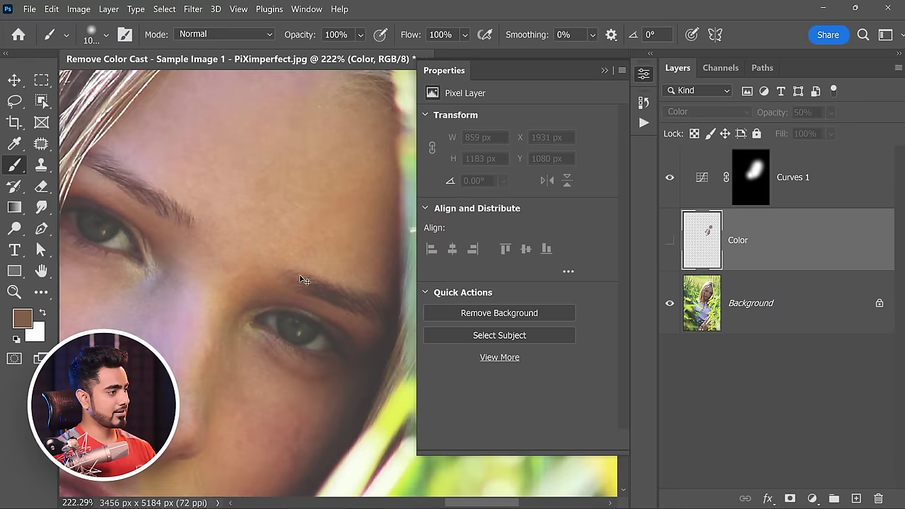
pyautogui.scroll(-5, 303, 212)
pyautogui.scroll(2, 282, 247)
# - Show the Color layer again and compare the whole face with and without it, leaving the layer visible
pyautogui.click(670, 241)
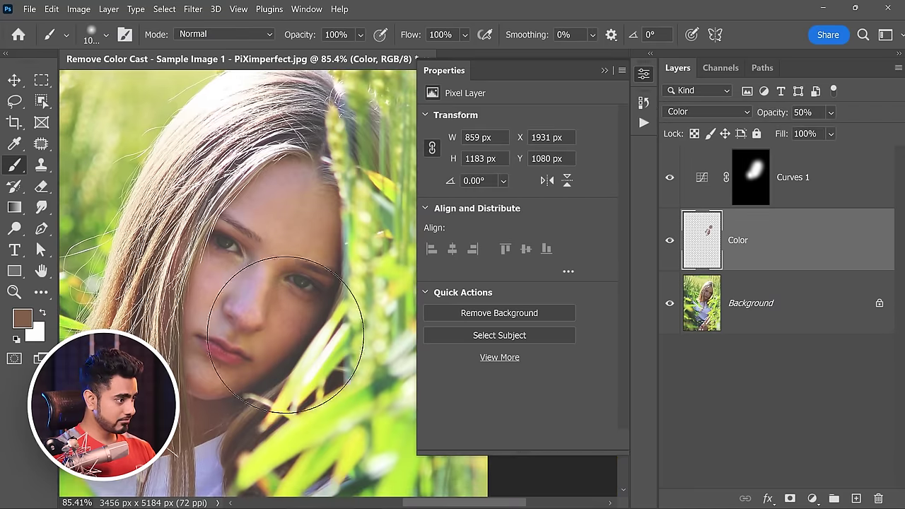
pyautogui.scroll(3, 286, 322)
pyautogui.click(670, 241)
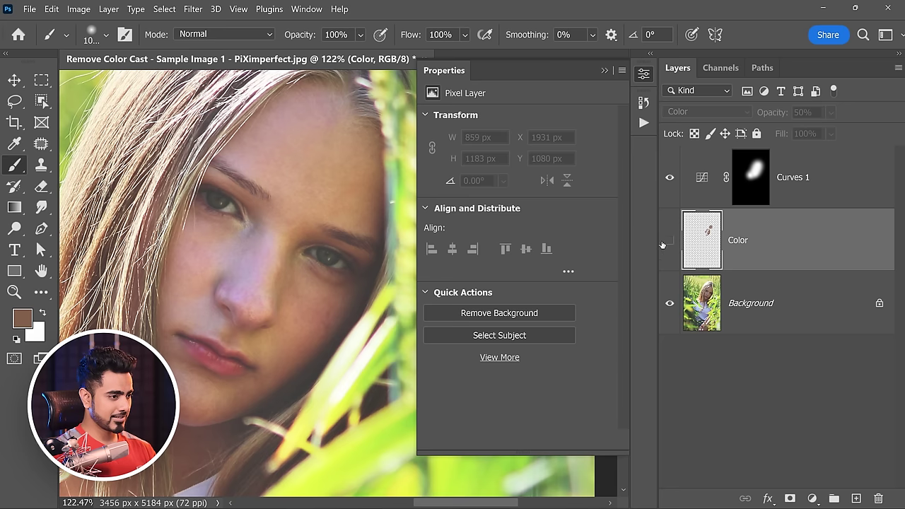
pyautogui.click(668, 241)
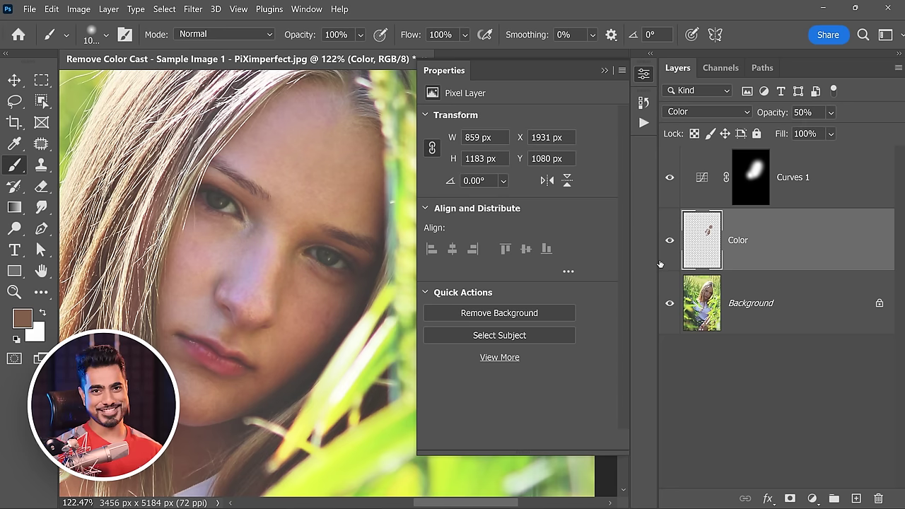